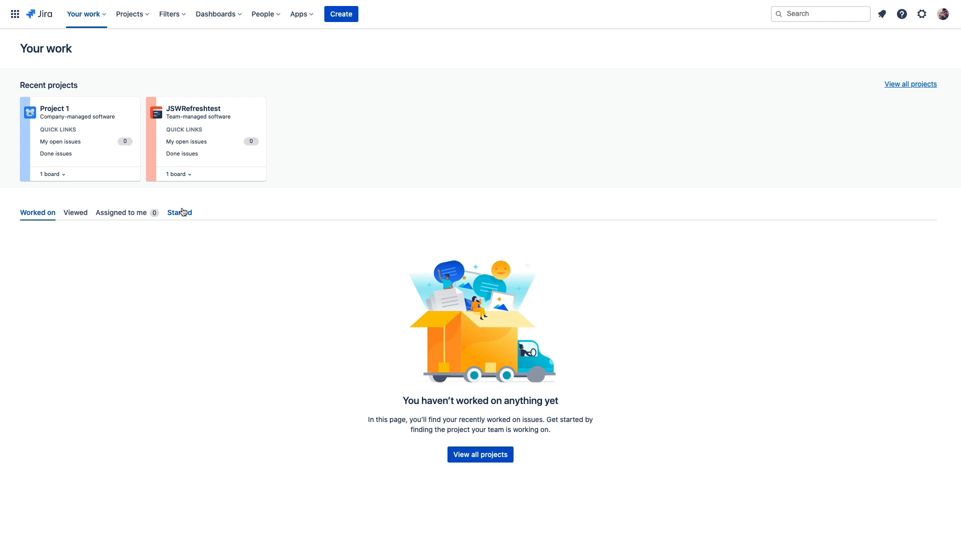
# View the full list of projects and start creating a new project.
pyautogui.click(130, 13)
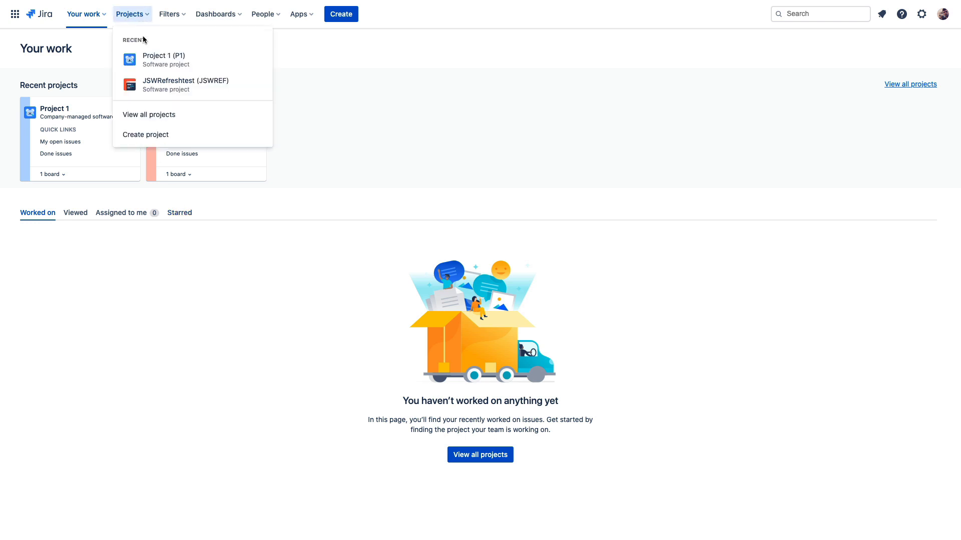
pyautogui.click(151, 115)
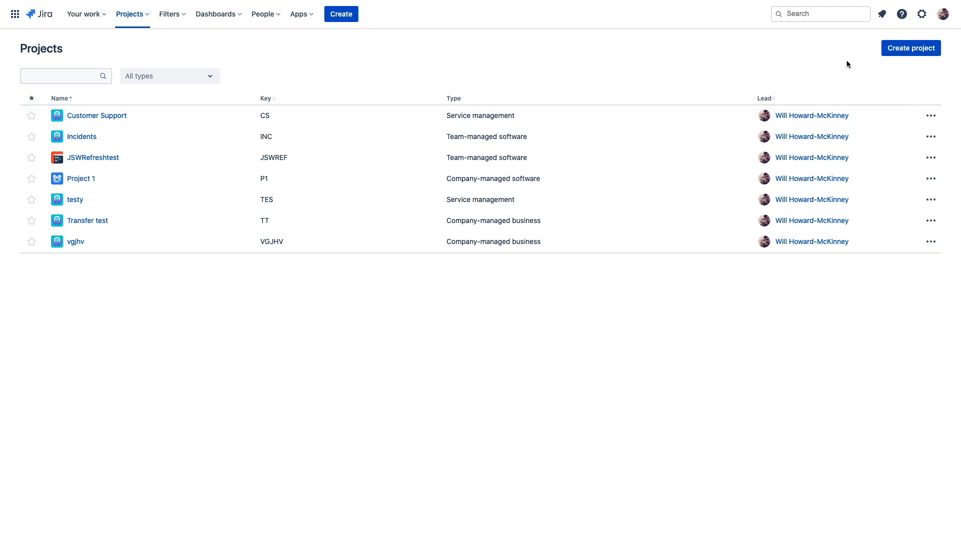
pyautogui.click(909, 52)
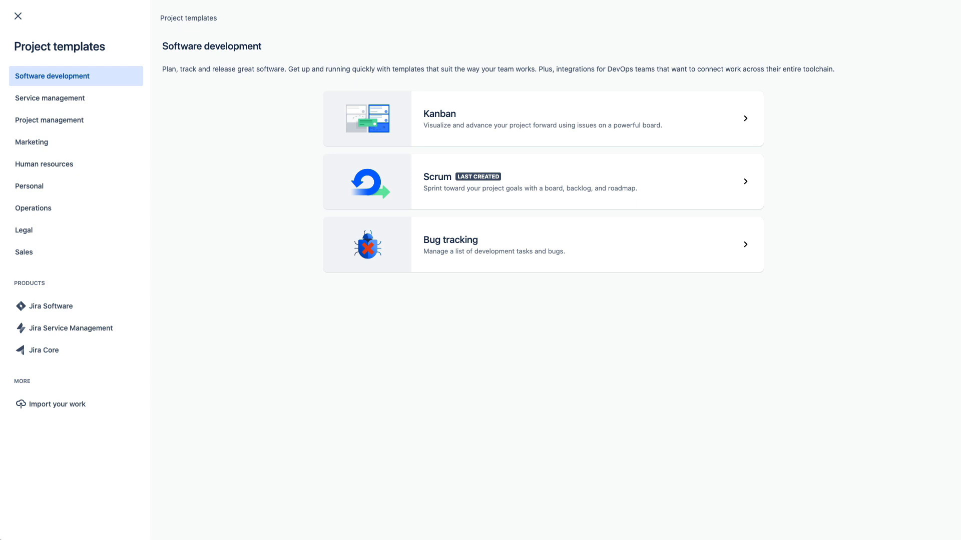
# Browse the service management, marketing and human resources project templates and return to the software development templates.
pyautogui.click(62, 107)
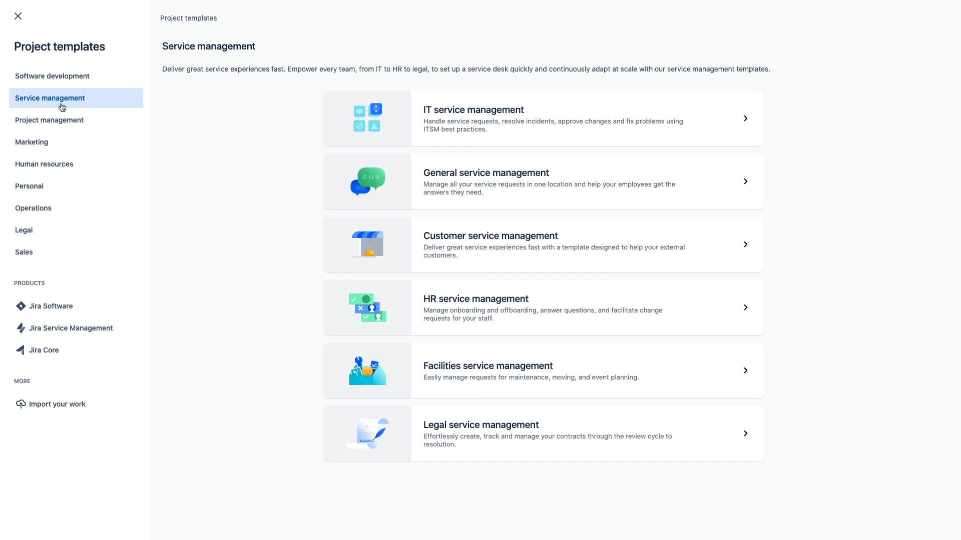
pyautogui.click(45, 142)
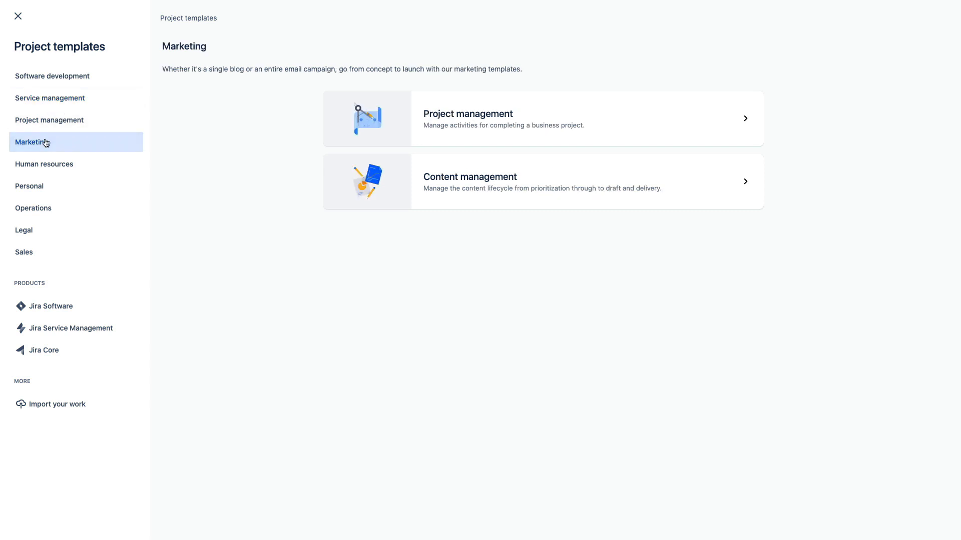
pyautogui.click(47, 166)
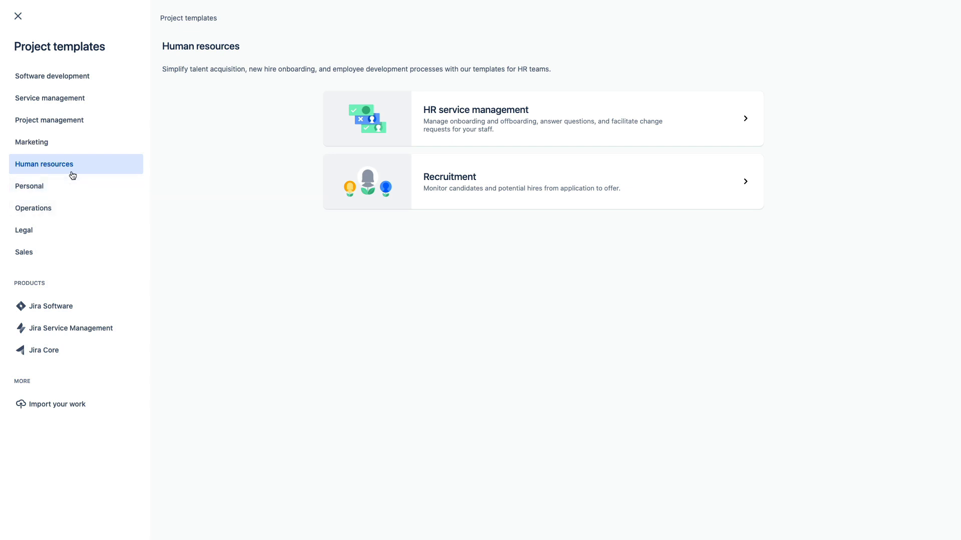
pyautogui.click(65, 75)
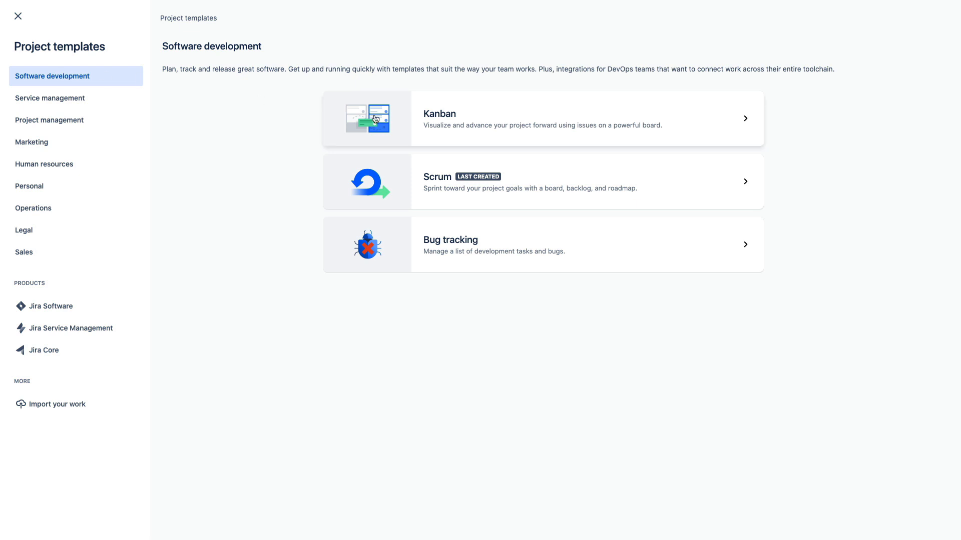
# Use the Scrum software development template and choose a team-managed project type.
pyautogui.click(385, 176)
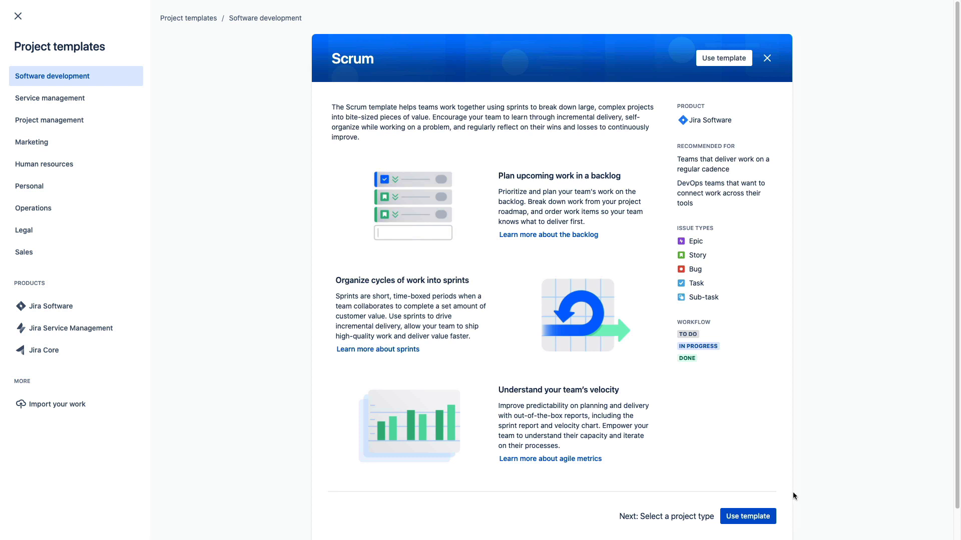
pyautogui.click(757, 518)
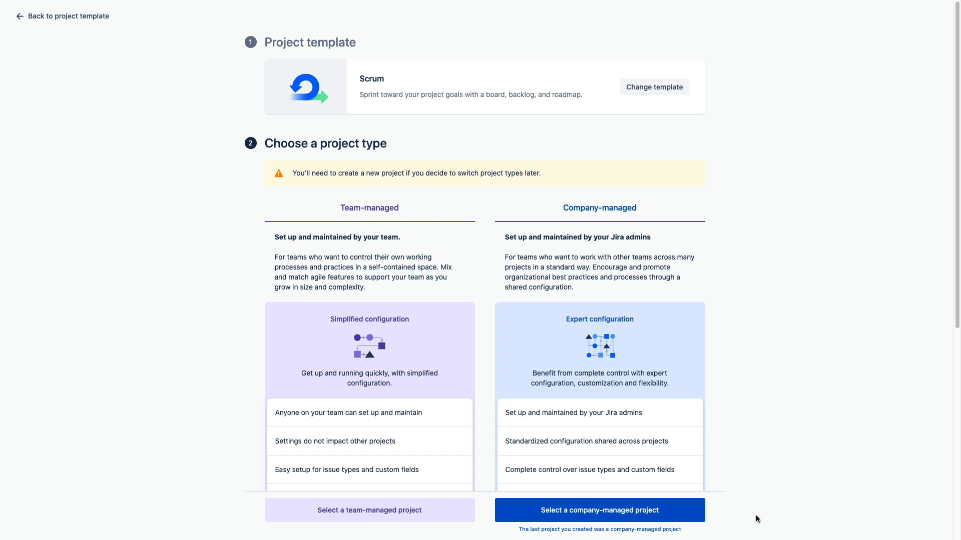
pyautogui.click(395, 518)
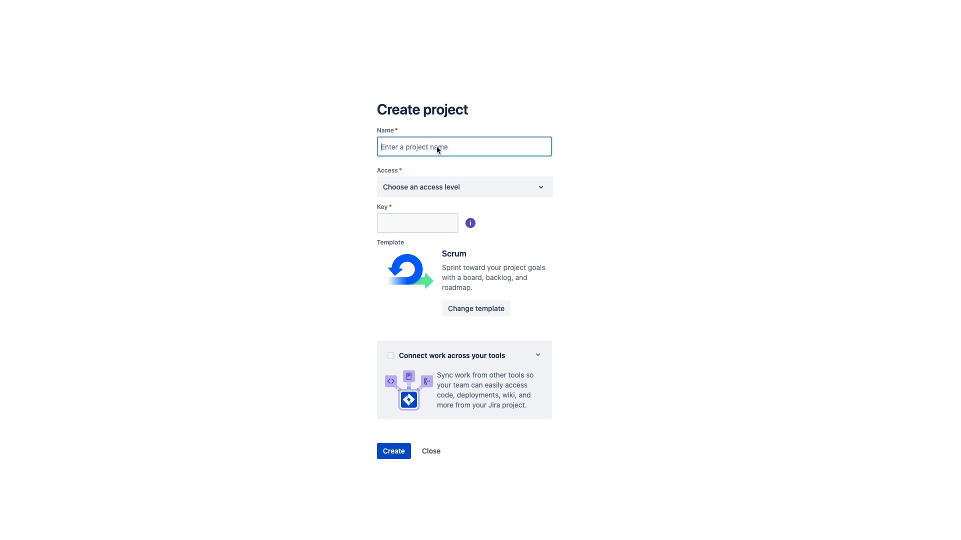
# Create the project with the name "JSW Demo Project" and Limited access.
pyautogui.write('JS')
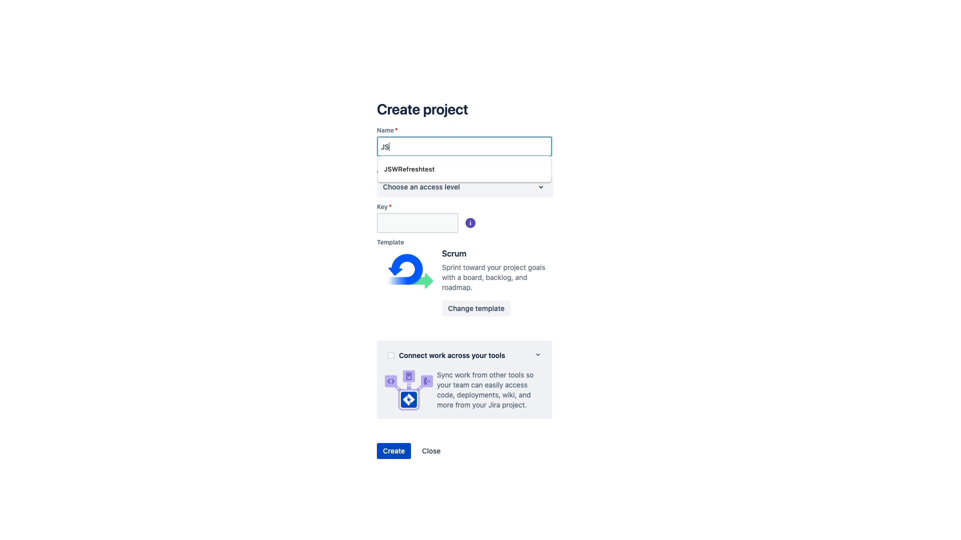
pyautogui.write('W Demo')
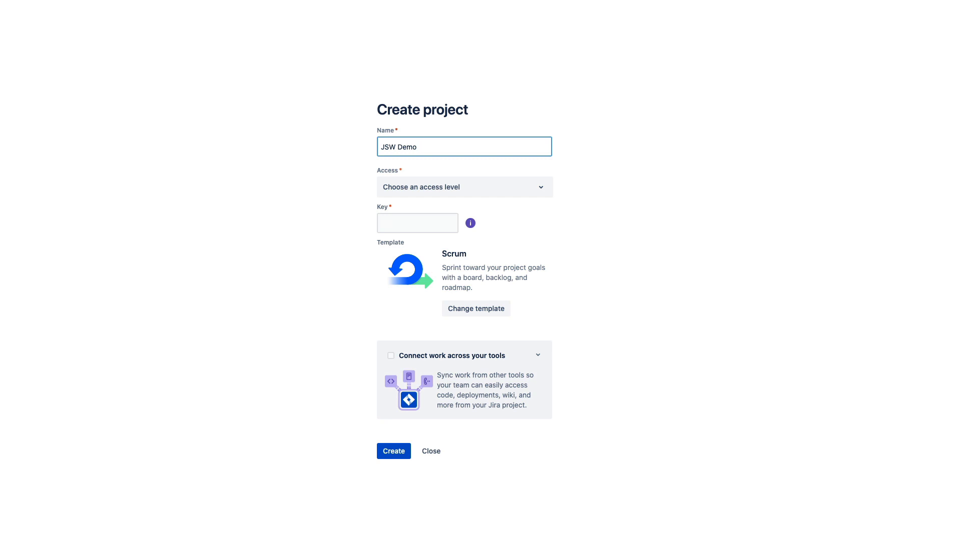
pyautogui.write(' Project')
pyautogui.click(463, 194)
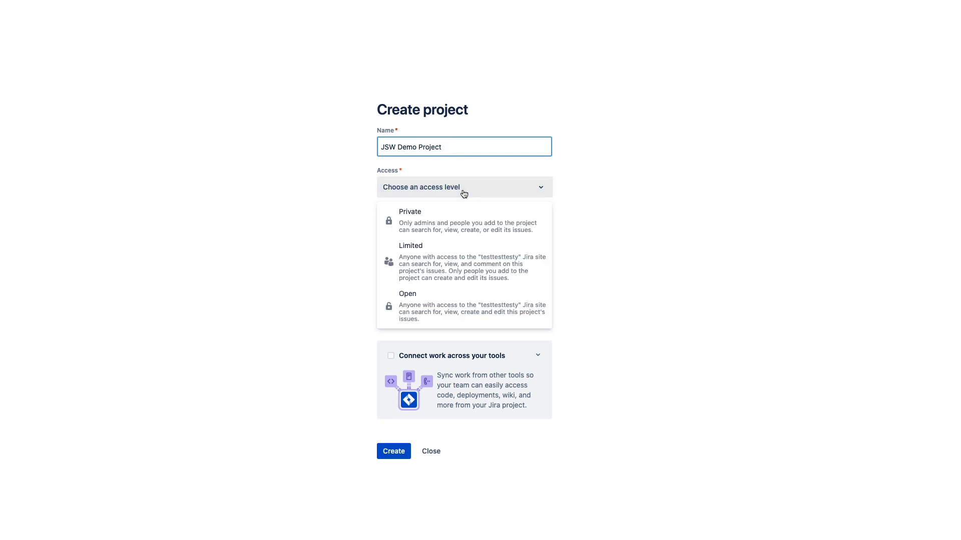
pyautogui.click(444, 266)
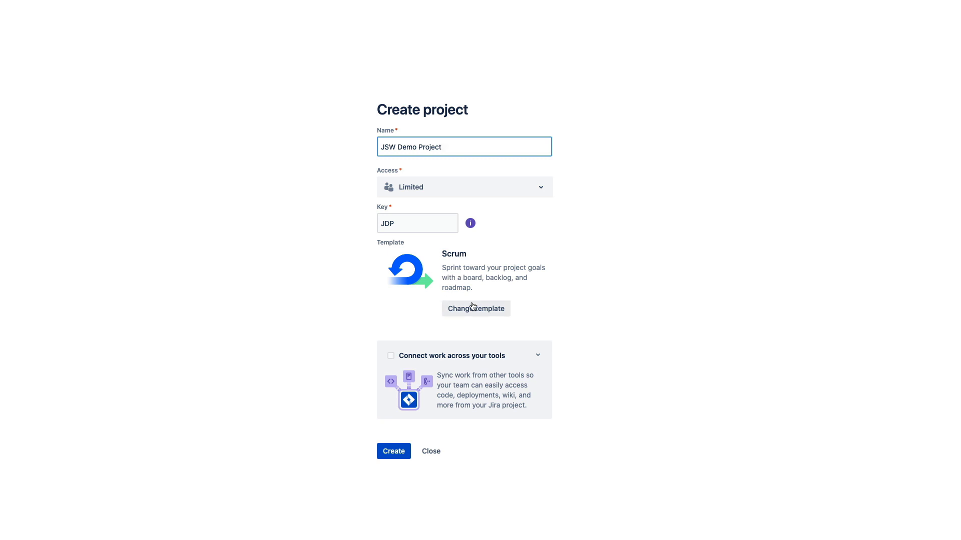
pyautogui.click(401, 453)
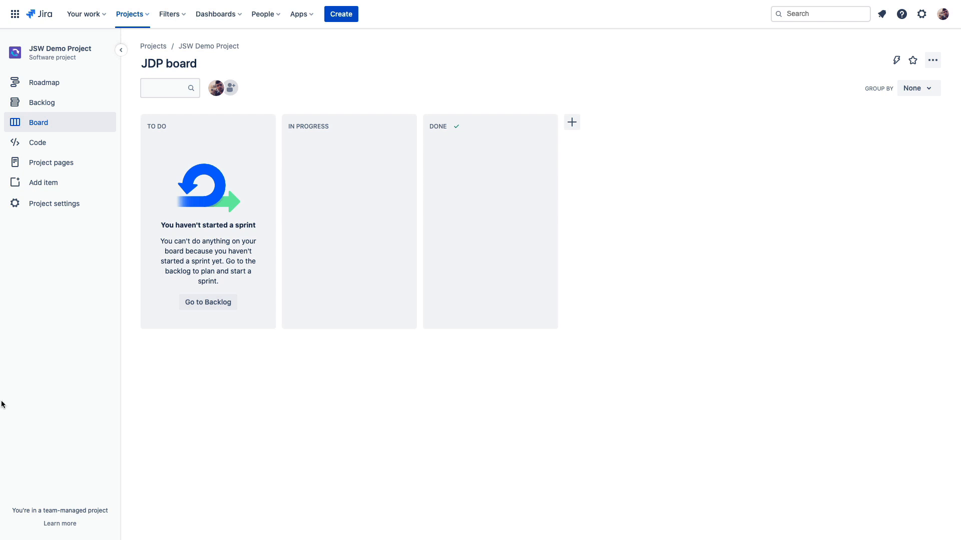
# View the project's backlog, and add epics named "Epic 1", "Epic 2" and "Epic 3" on the roadmap.
pyautogui.click(46, 102)
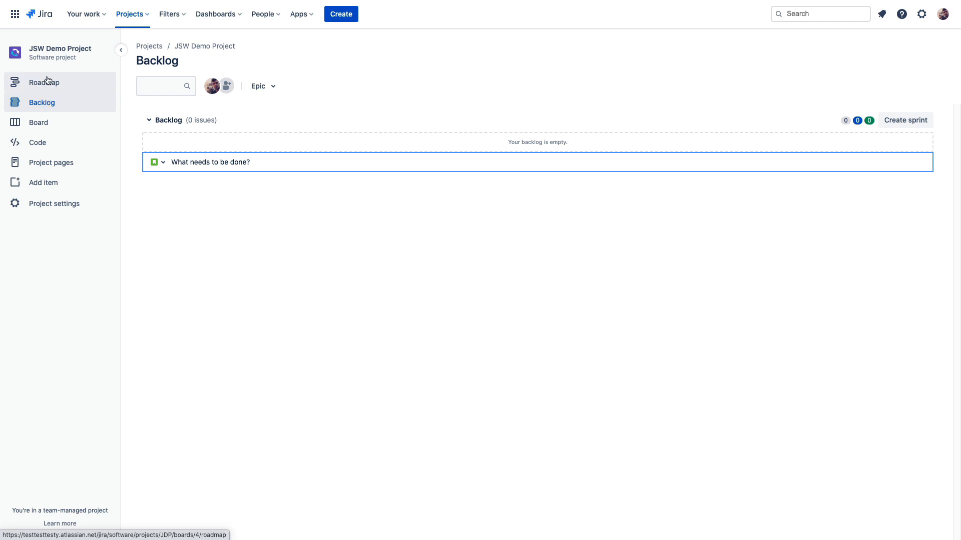
pyautogui.click(47, 81)
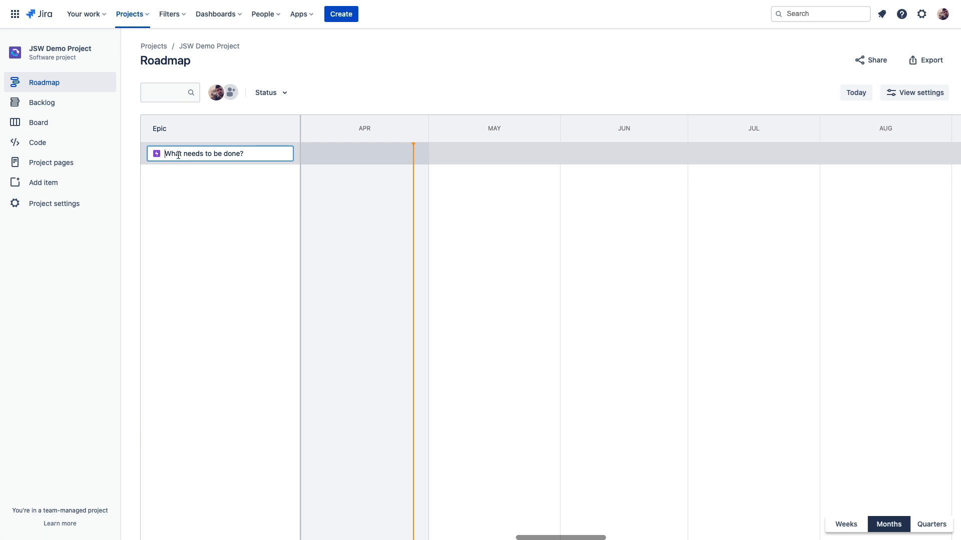
pyautogui.write('Epic 1')
pyautogui.press('Return')
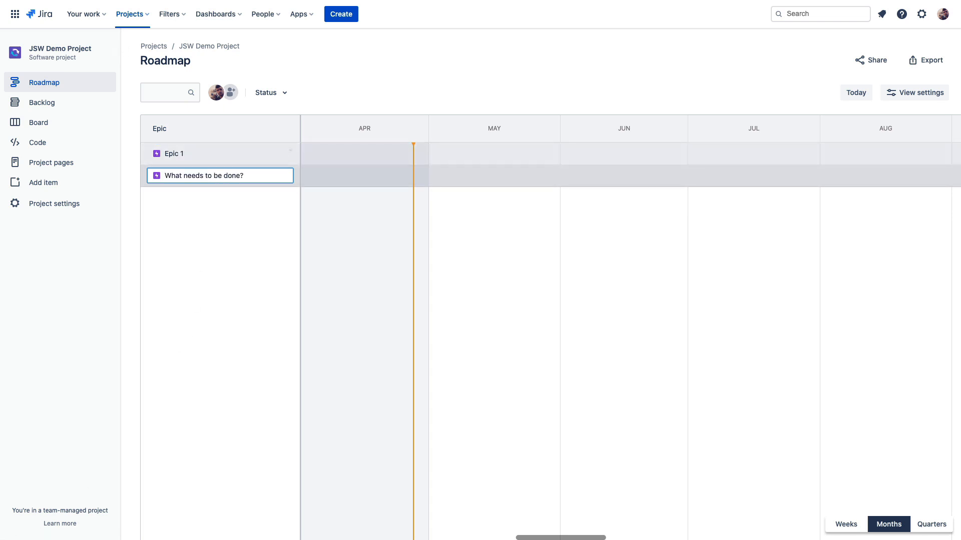
pyautogui.write('Epic ')
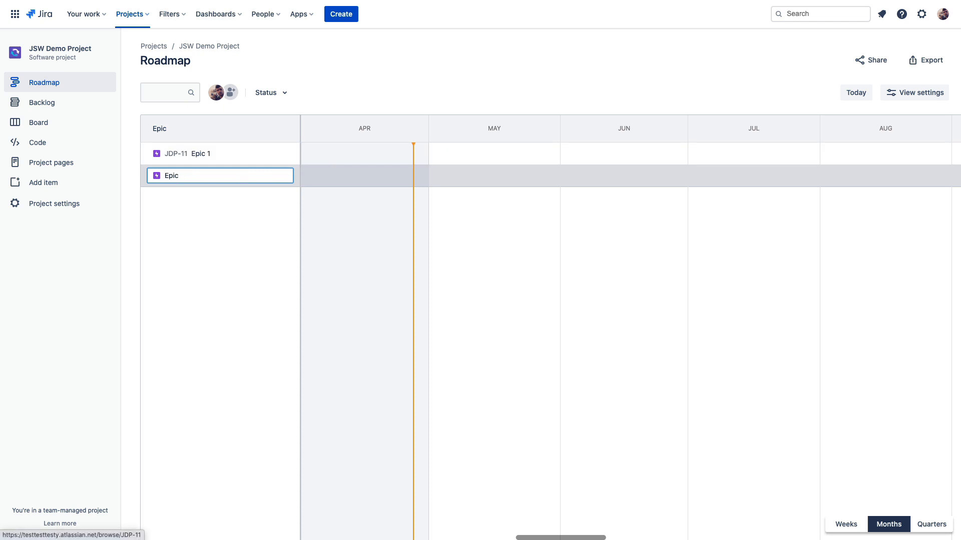
pyautogui.write('2')
pyautogui.press('Return')
pyautogui.write('Epic ')
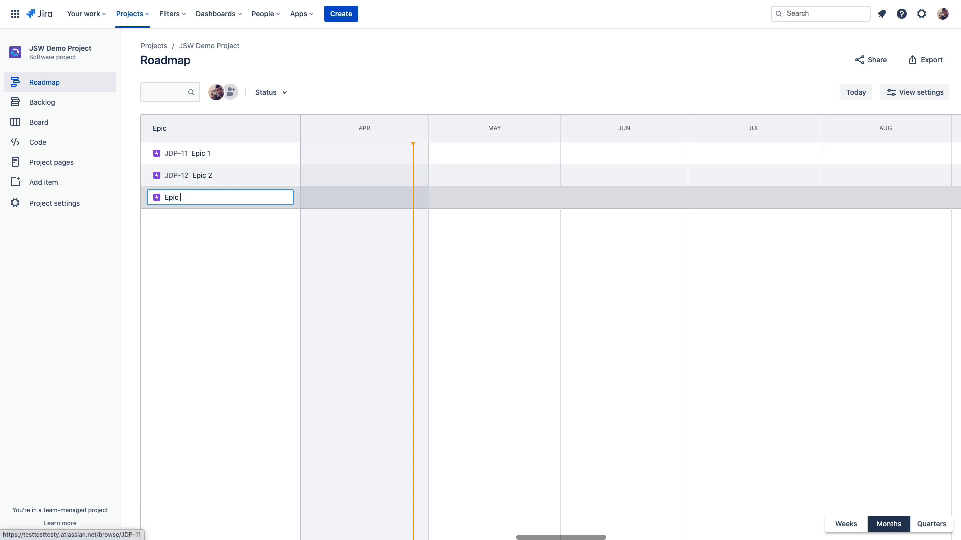
pyautogui.write('3')
pyautogui.press('Return')
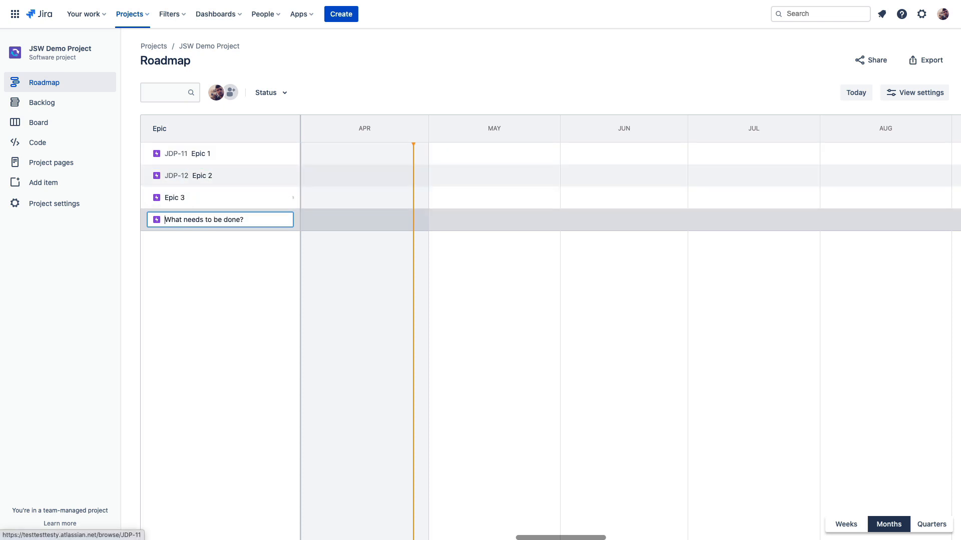
# Add a fourth epic named "Epic 4" to the roadmap and end epic entry.
pyautogui.write('Epic Epic')
pyautogui.press('BackSpace')
pyautogui.press('BackSpace')
pyautogui.press('BackSpace')
pyautogui.press('BackSpace')
pyautogui.press('BackSpace')
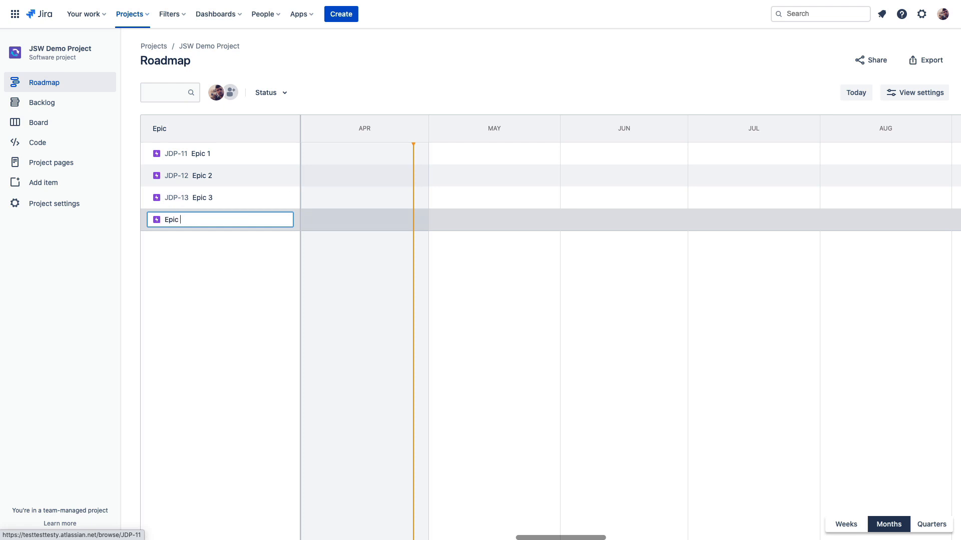
pyautogui.write('4')
pyautogui.press('Return')
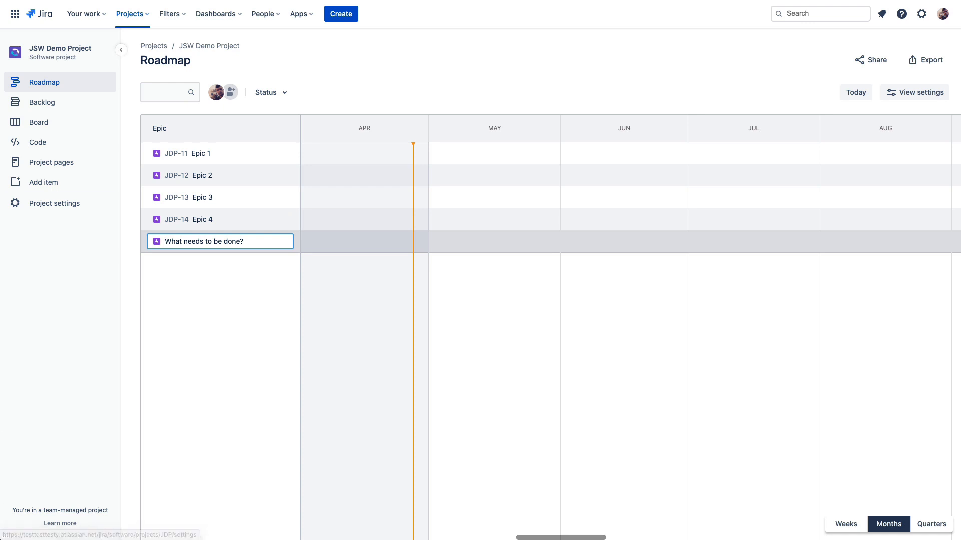
pyautogui.press('Escape')
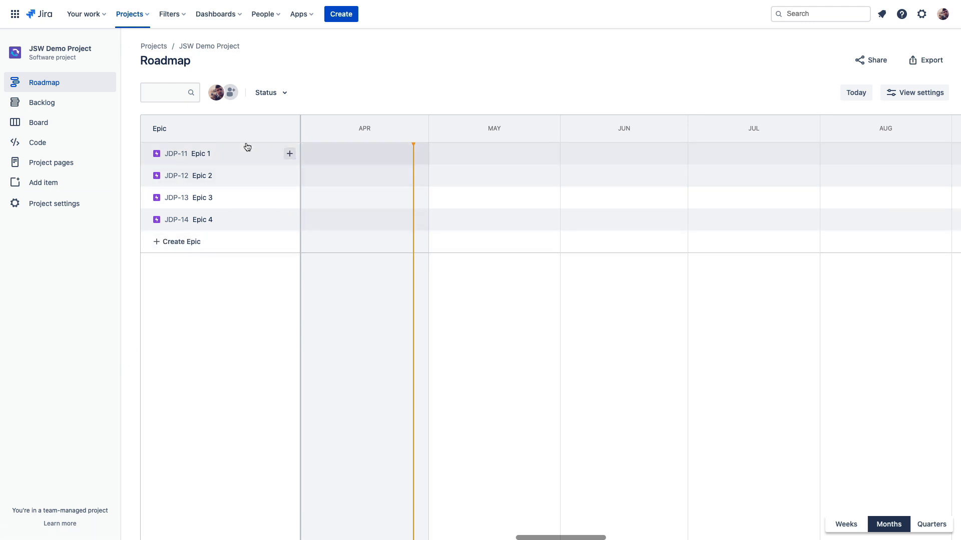
pyautogui.moveTo(244, 153)
pyautogui.mouseDown()
pyautogui.moveTo(230, 184)
pyautogui.moveTo(231, 160)
pyautogui.mouseUp()
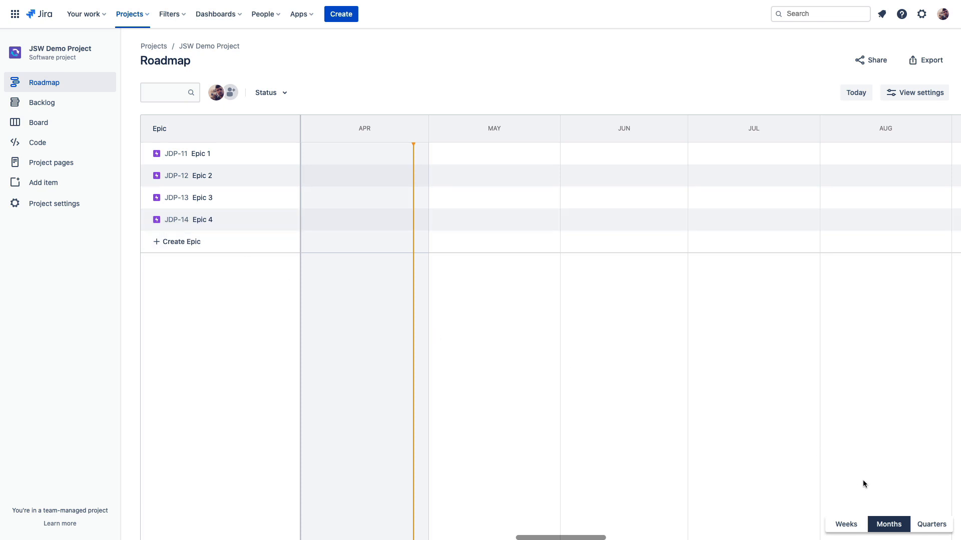
# Try the weeks and months timeline scales on the roadmap and set it to quarters.
pyautogui.click(854, 523)
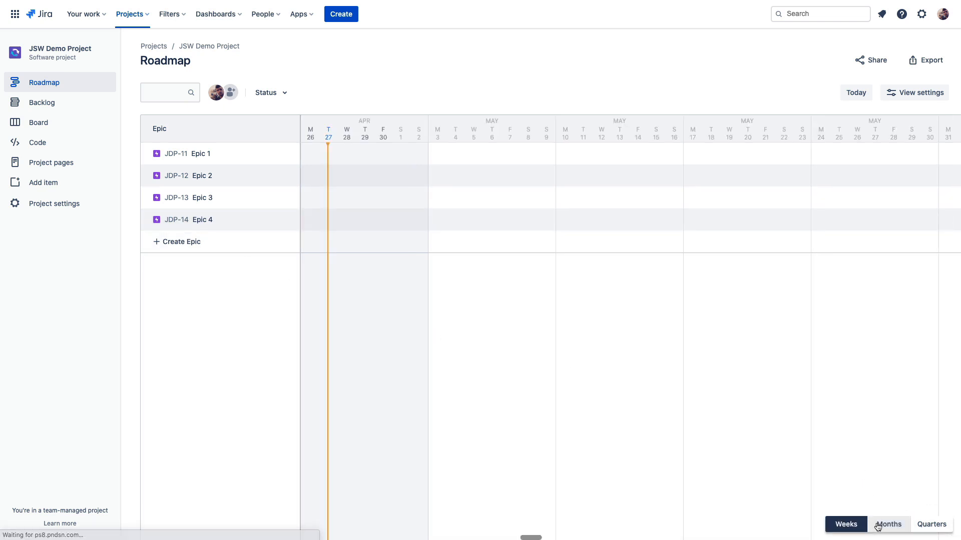
pyautogui.click(880, 526)
pyautogui.click(930, 526)
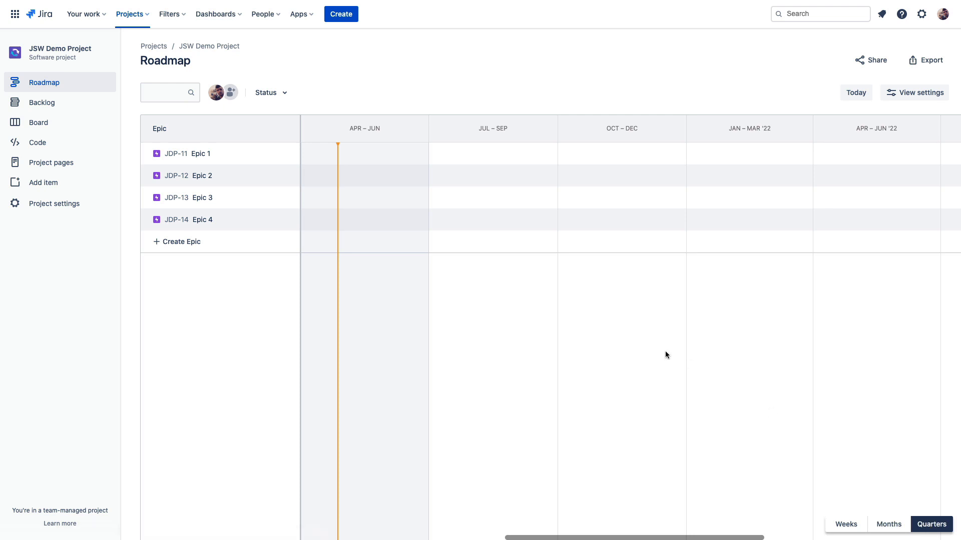
# Schedule Epic 1 from 2021/07/01 to 2021/12/30, Epic 2 across July–September, and Epics 3 and 4 consecutively within October–December.
pyautogui.moveTo(434, 157)
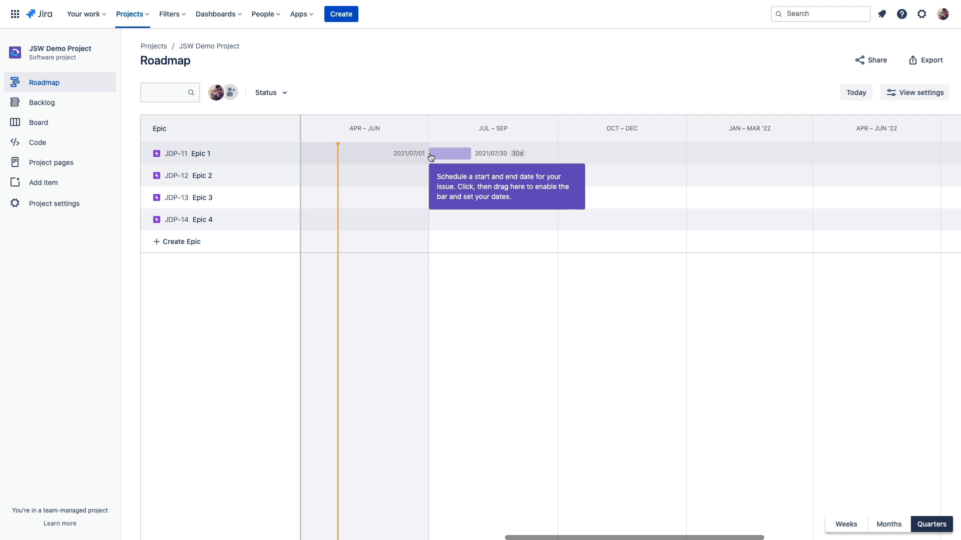
pyautogui.moveTo(430, 157); pyautogui.dragTo(685, 162)
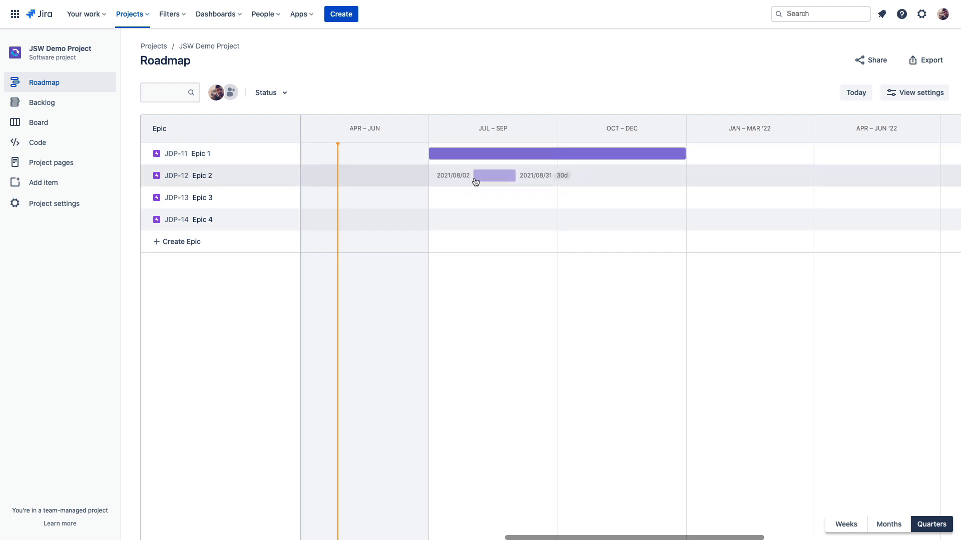
pyautogui.moveTo(437, 181); pyautogui.dragTo(687, 223)
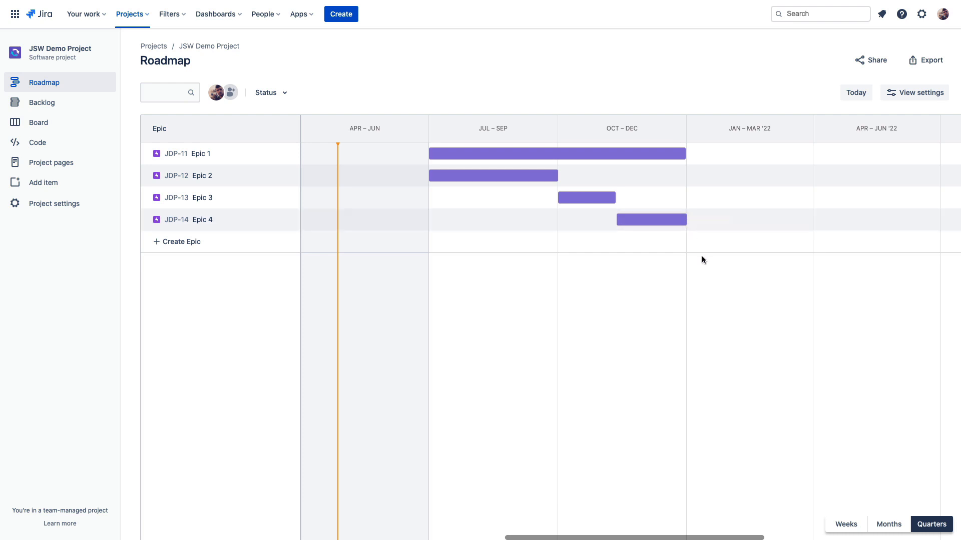
# Add a child story named "project plan" to Epic 1.
pyautogui.click(200, 154)
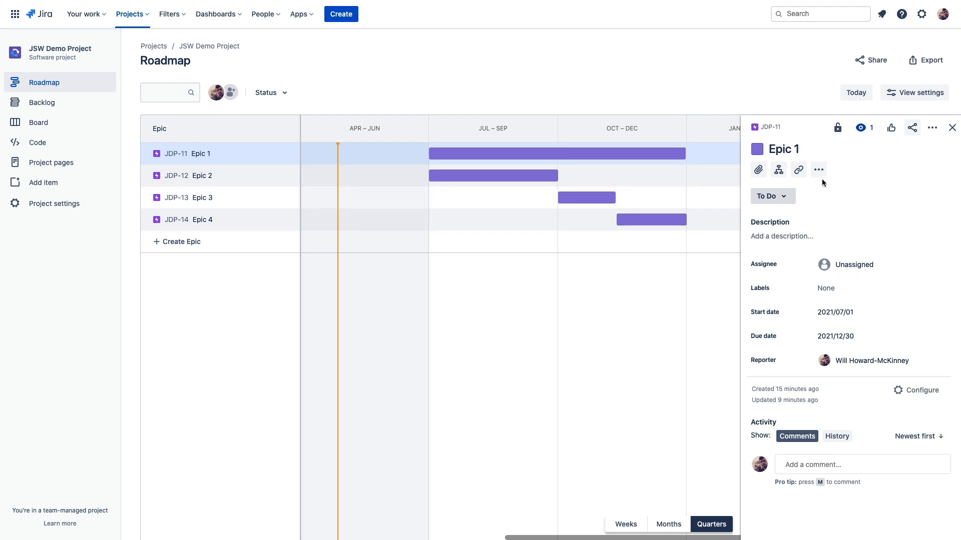
pyautogui.click(779, 171)
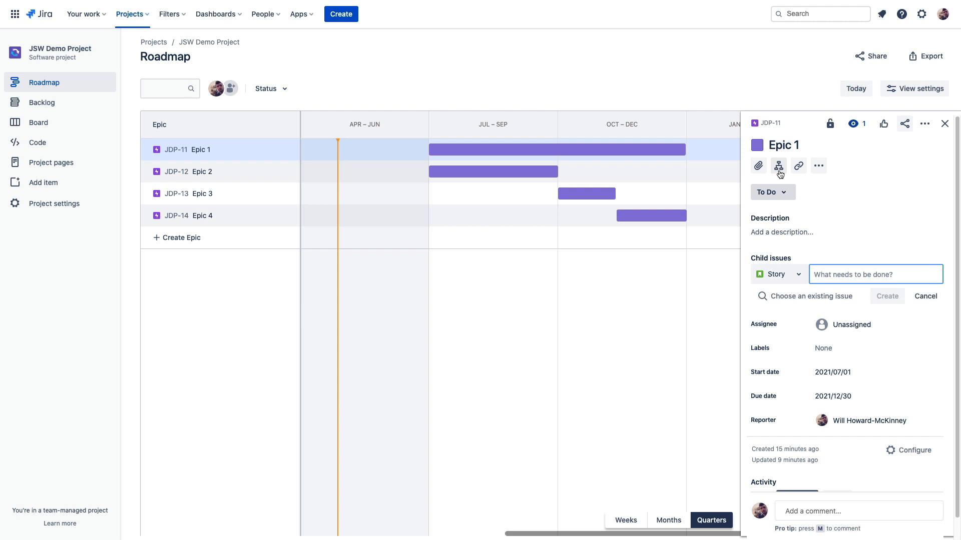
pyautogui.write('project plan')
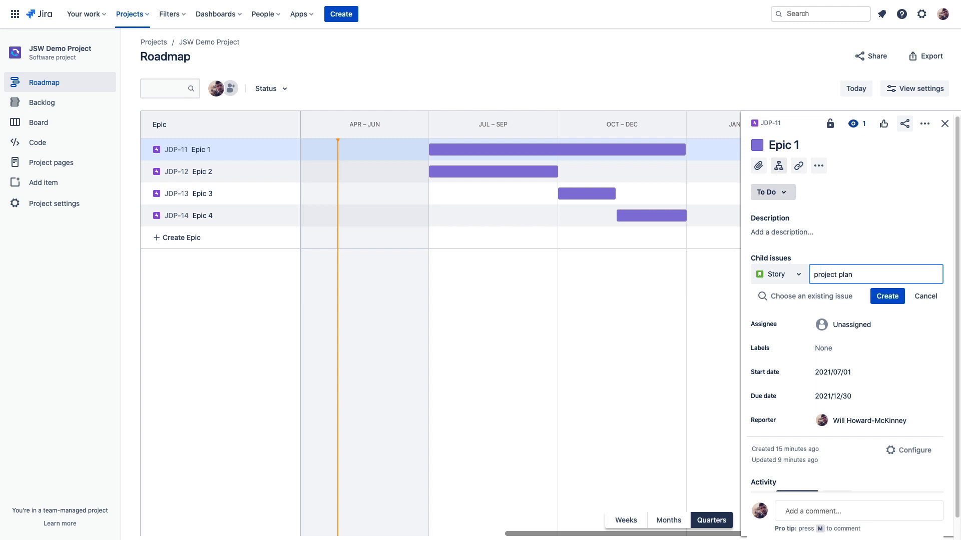
pyautogui.press('Return')
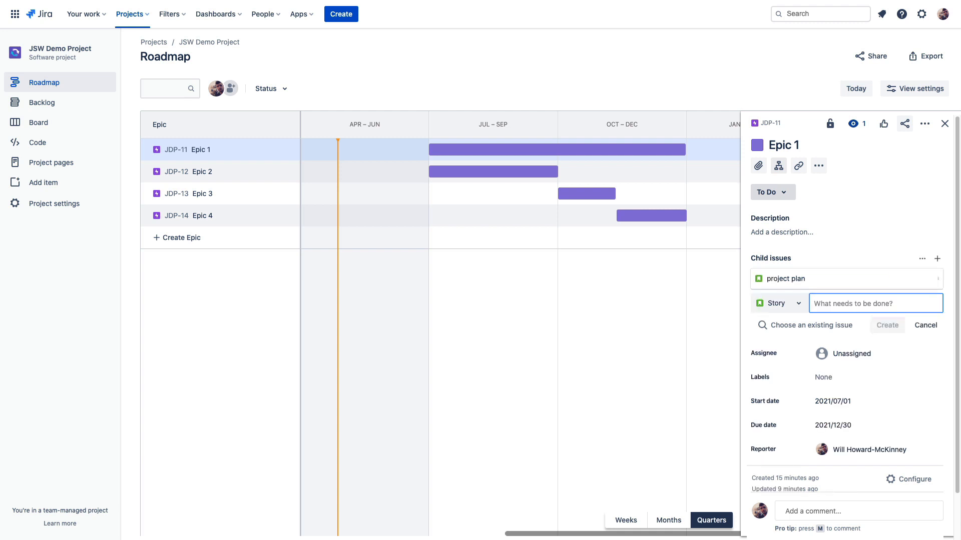
# Add a second child story named "source engineer" to Epic 1.
pyautogui.write('source engi eeer')
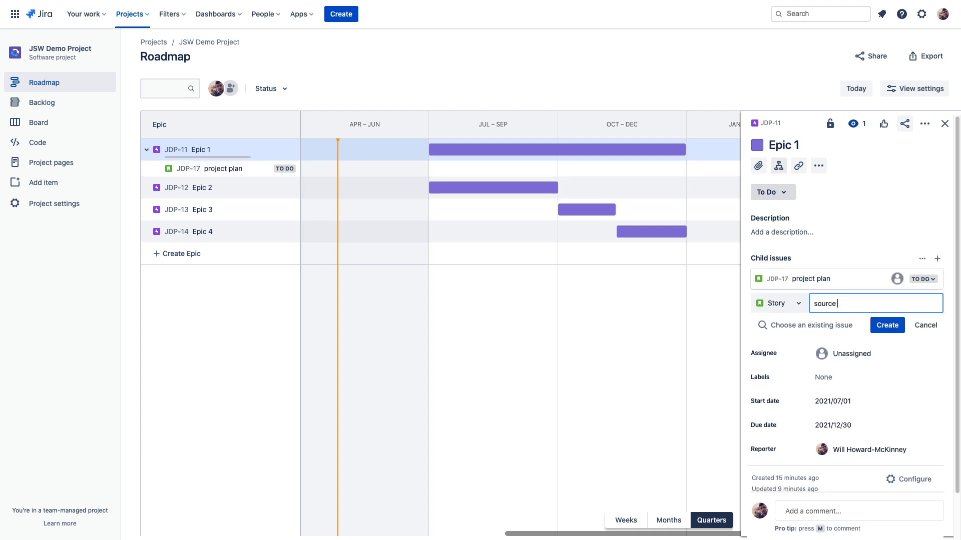
pyautogui.press('BackSpace')
pyautogui.press('BackSpace')
pyautogui.press('BackSpace')
pyautogui.press('BackSpace')
pyautogui.press('BackSpace')
pyautogui.write('neer')
pyautogui.press('Return')
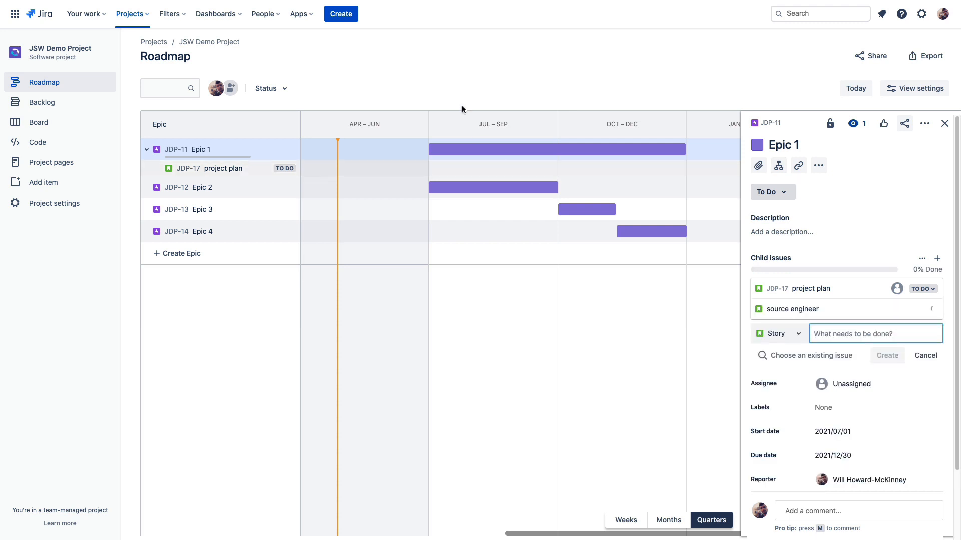
# Add a third child story named "source designer" directly under Epic 1 in the roadmap's epic list.
pyautogui.click(290, 150)
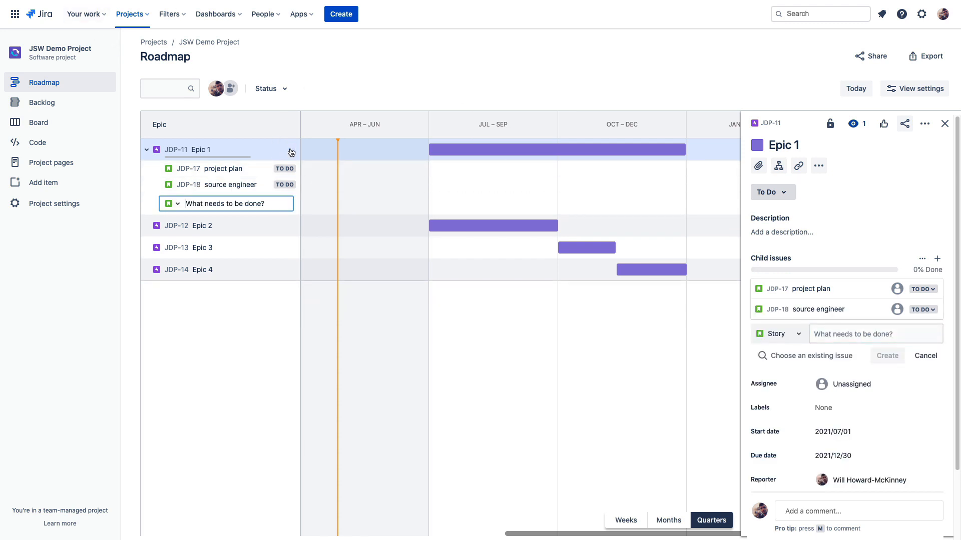
pyautogui.write('source designer')
pyautogui.press('Return')
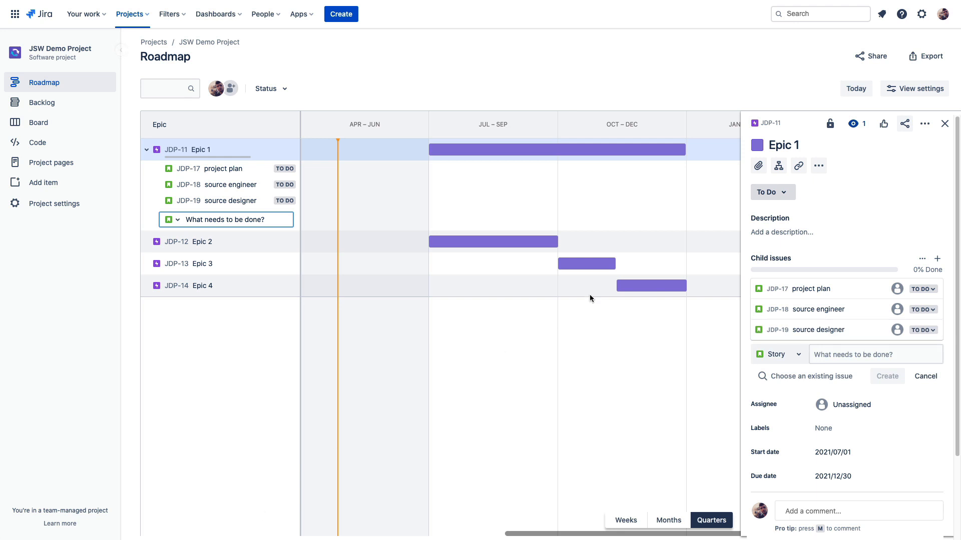
# Change the roadmap color of Epic 1 to light red-orange and Epic 2 to dark teal.
pyautogui.click(757, 145)
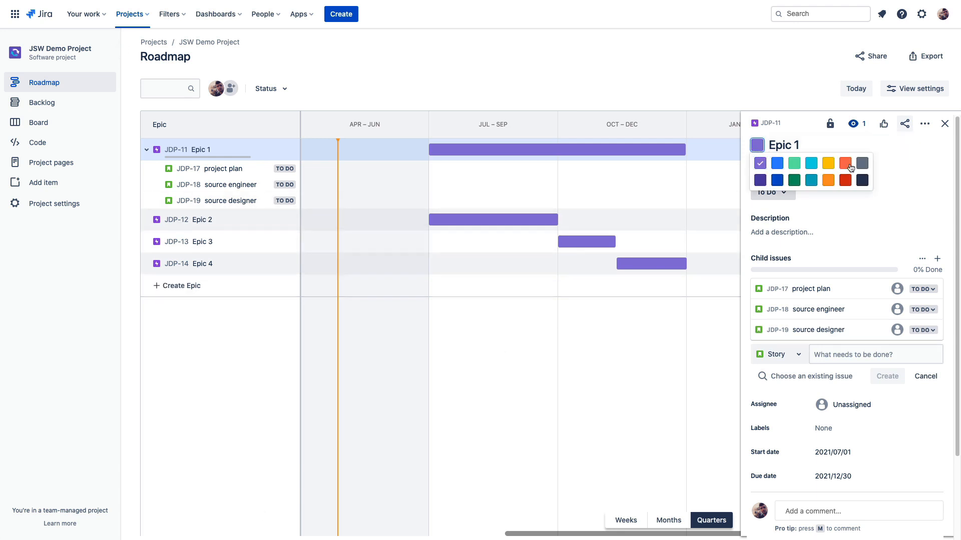
pyautogui.click(847, 165)
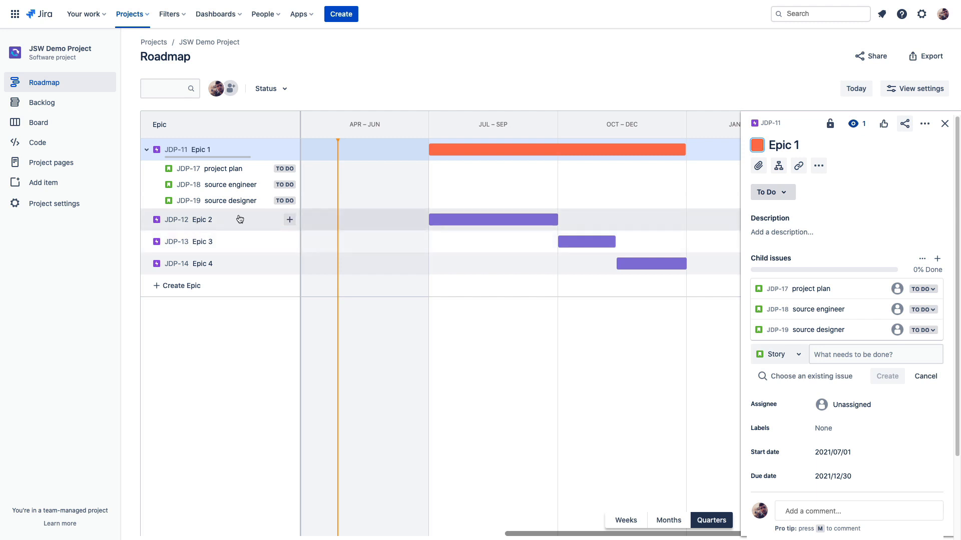
pyautogui.click(240, 220)
pyautogui.click(757, 146)
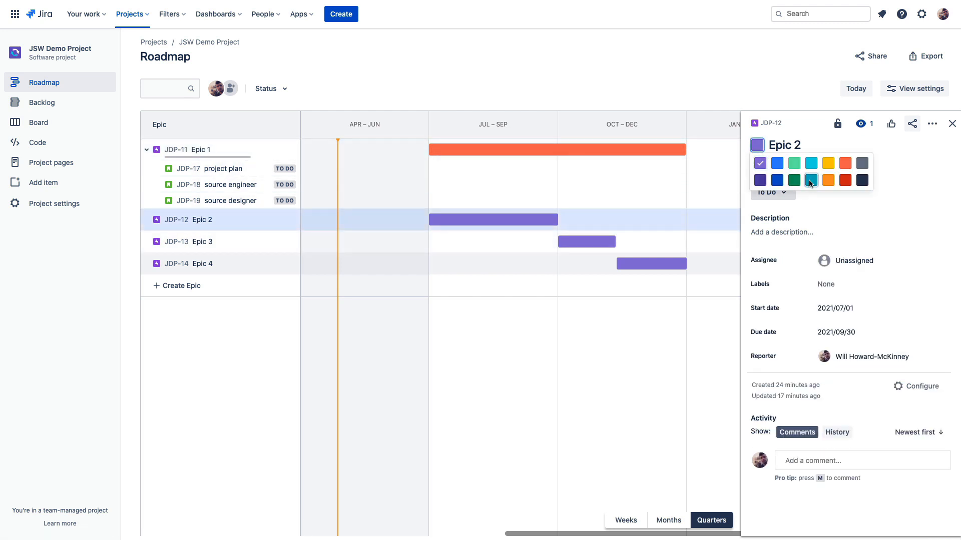
pyautogui.click(811, 180)
# Change the roadmap color of Epic 3 to dark red and Epic 4 to dark blue.
pyautogui.click(205, 243)
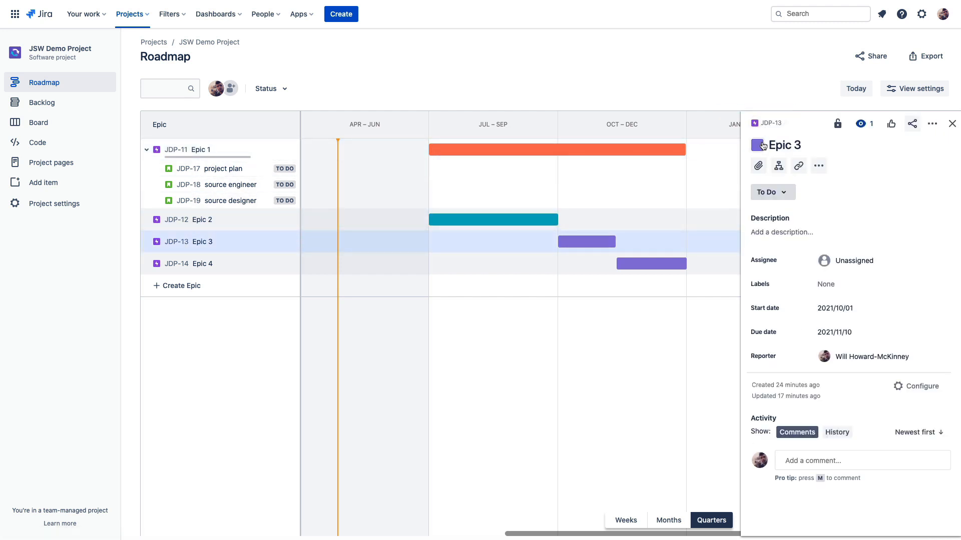
pyautogui.click(757, 145)
pyautogui.click(848, 185)
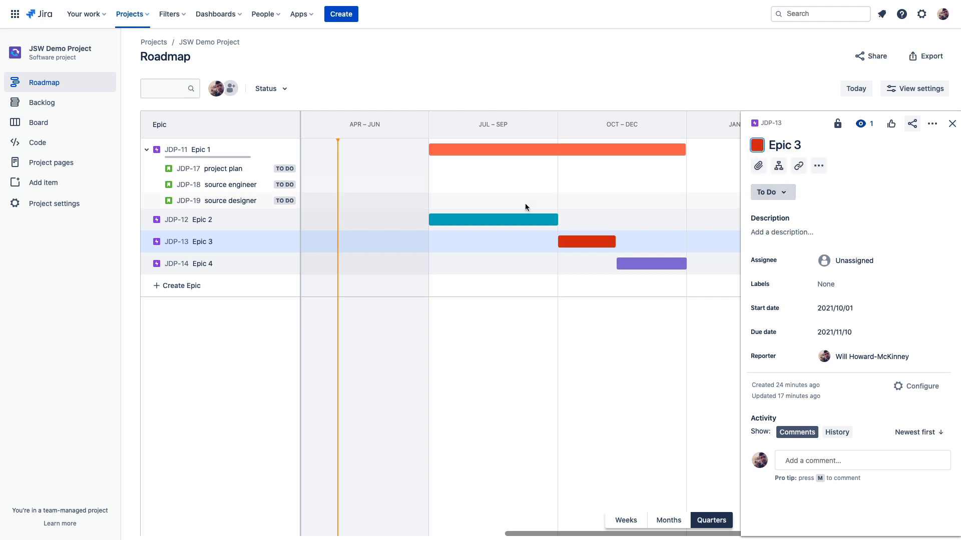
pyautogui.click(232, 264)
pyautogui.click(756, 146)
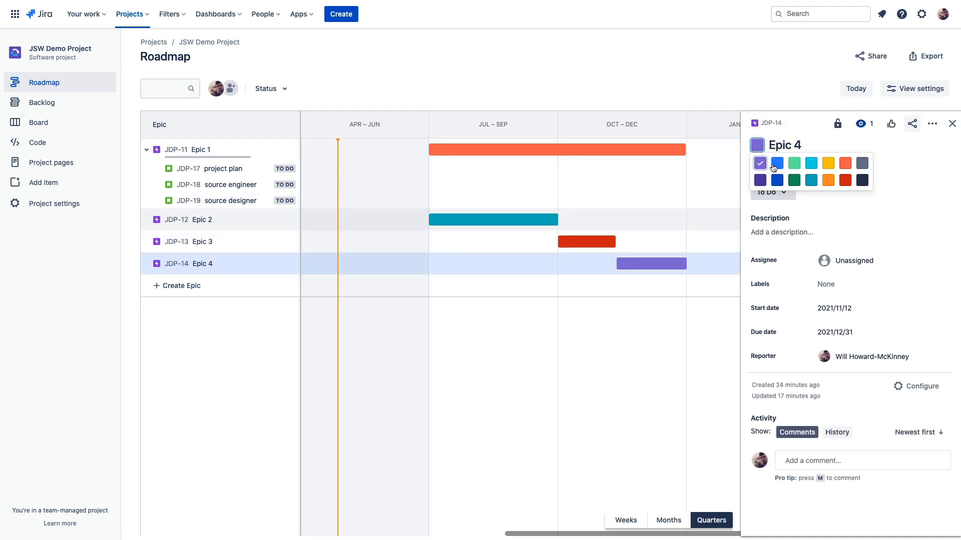
pyautogui.click(778, 180)
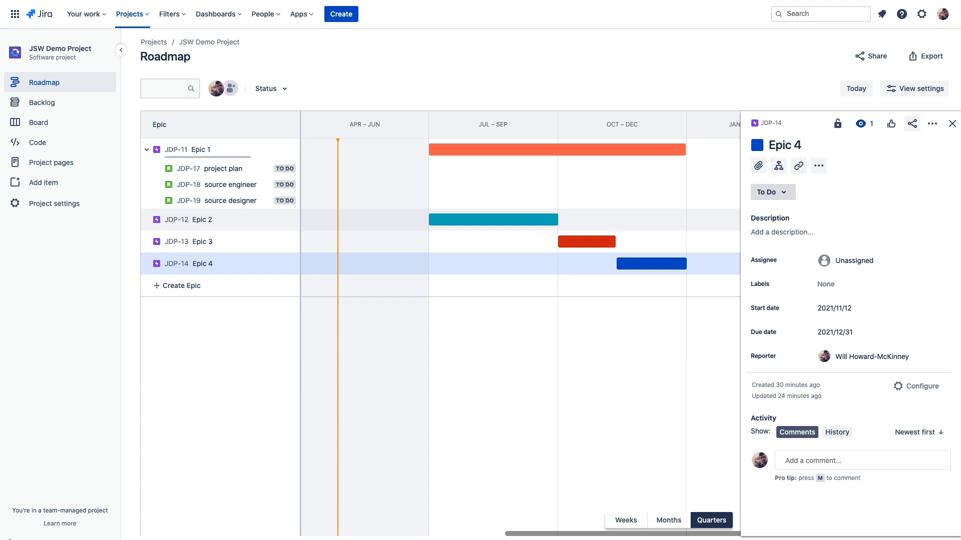
# Look at the watcher options of Epic 4 and search the possible watchers for "a".
pyautogui.click(864, 125)
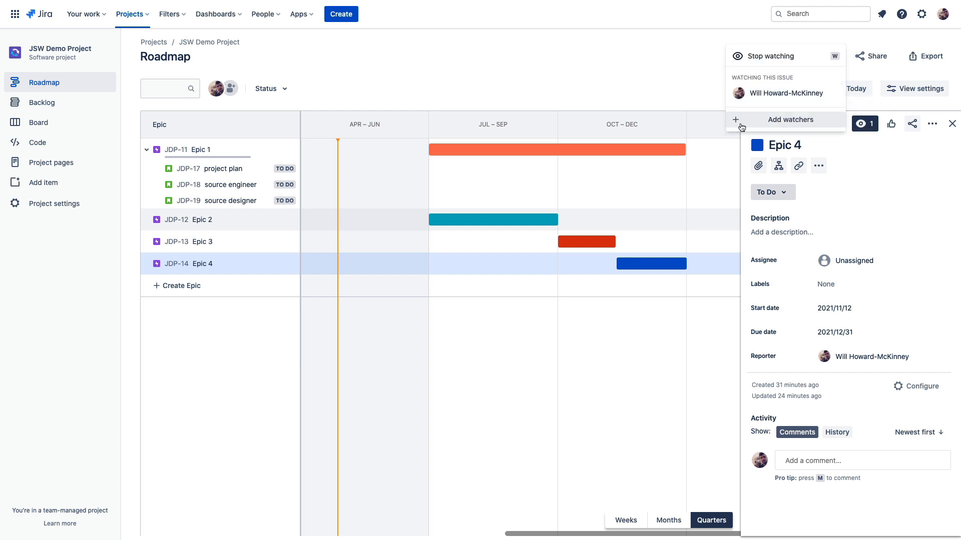
pyautogui.click(740, 123)
pyautogui.write('a')
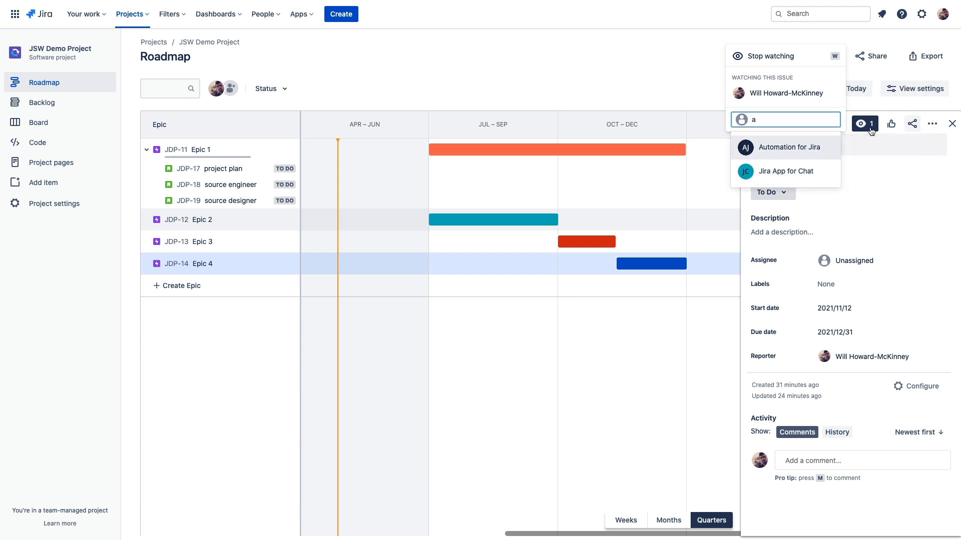
pyautogui.click(897, 159)
# Browse the available recipients for sharing Epic 4.
pyautogui.click(913, 125)
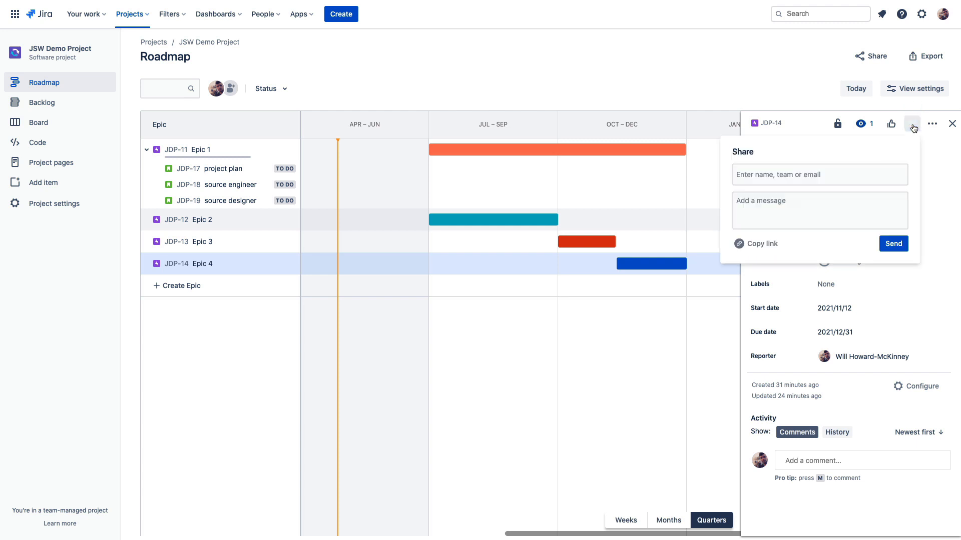
pyautogui.click(769, 175)
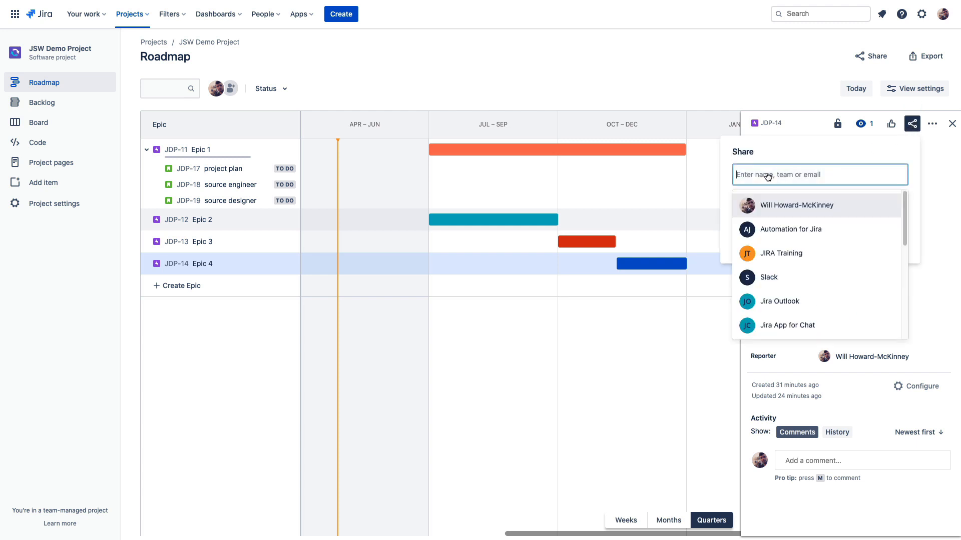
pyautogui.scroll(-5, 787, 250)
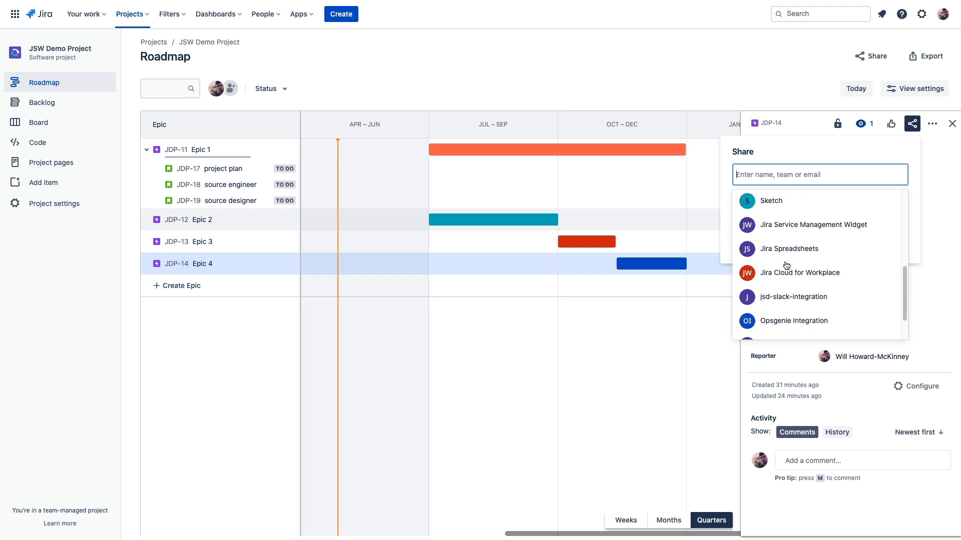
pyautogui.scroll(5, 787, 266)
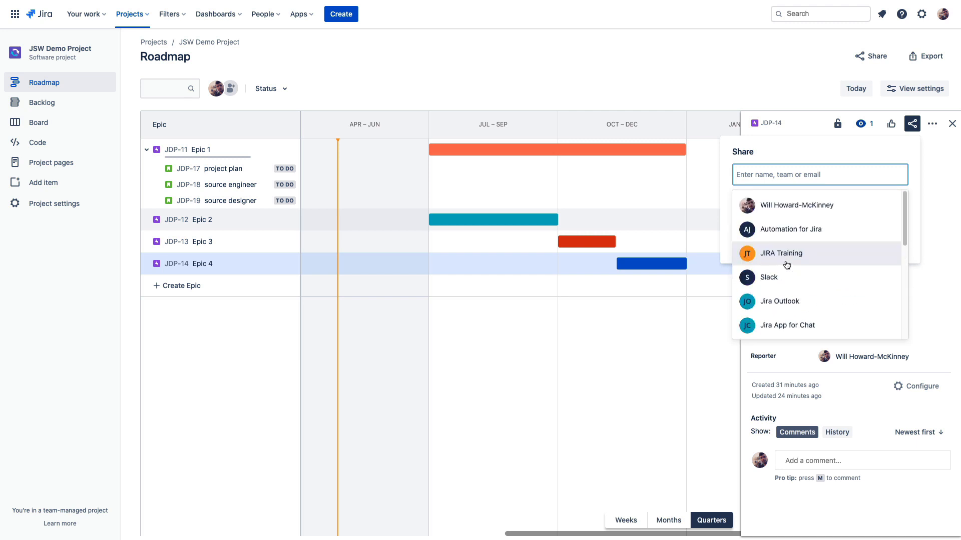
# Configure the Epic issue type with a short text field named "xyz" below Status in the context fields, and save the changes.
pyautogui.click(932, 124)
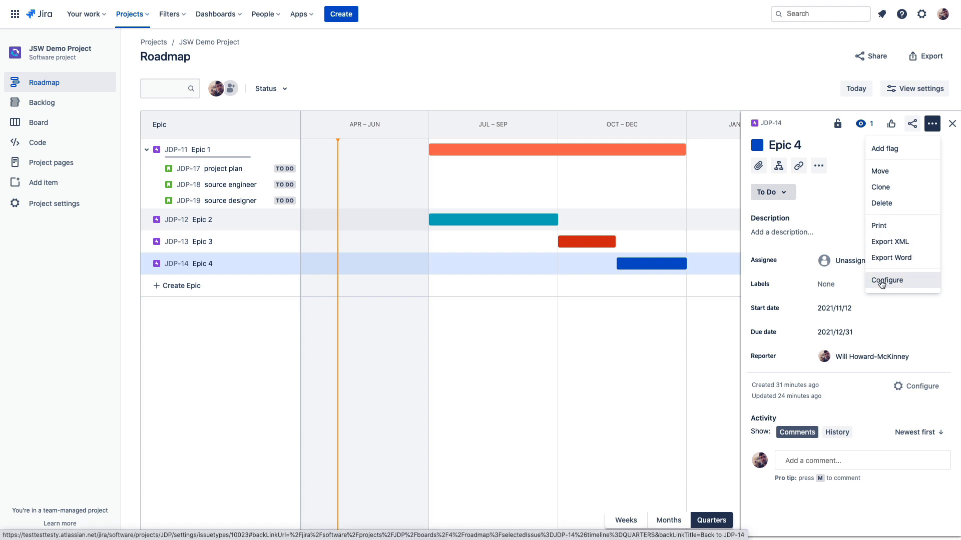
pyautogui.click(882, 282)
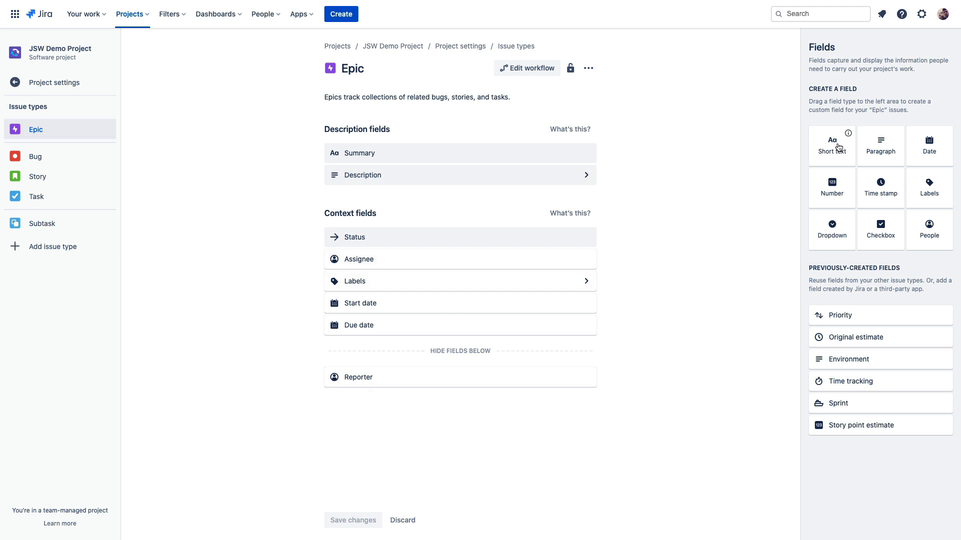
pyautogui.moveTo(840, 148); pyautogui.dragTo(830, 156)
pyautogui.moveTo(668, 247); pyautogui.dragTo(447, 269)
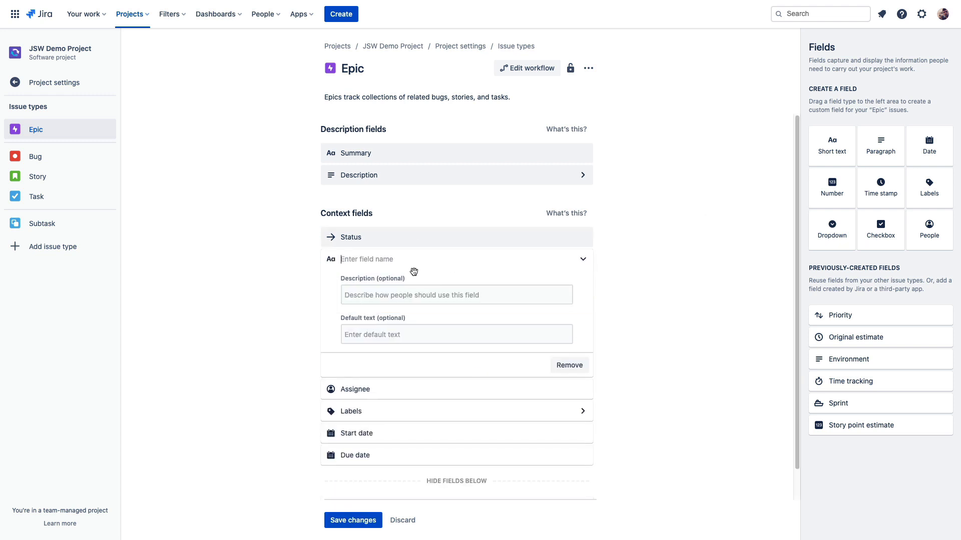
pyautogui.write('xyz')
pyautogui.press('Return')
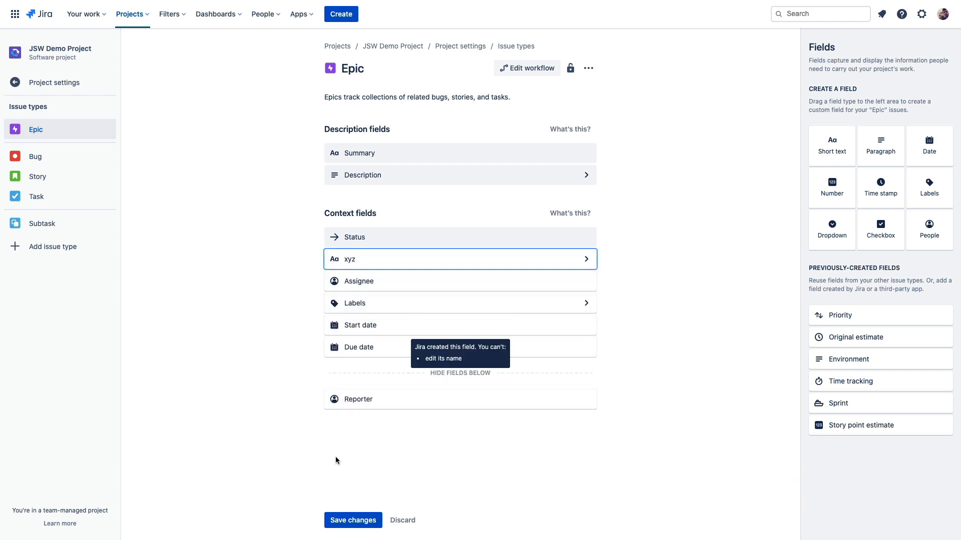
pyautogui.click(342, 517)
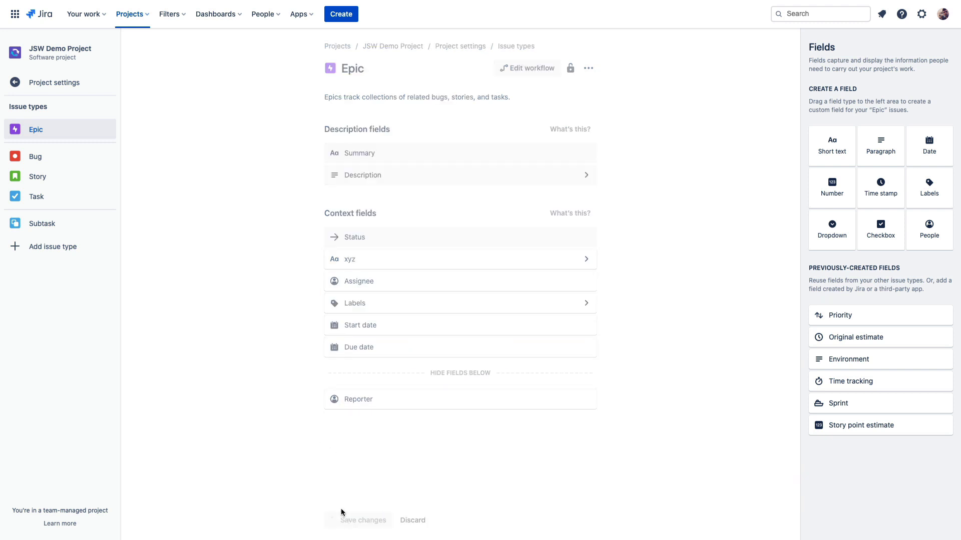
# Return to the project's roadmap and check Epic 1's details for the xyz field.
pyautogui.click(56, 83)
pyautogui.click(56, 83)
pyautogui.click(54, 83)
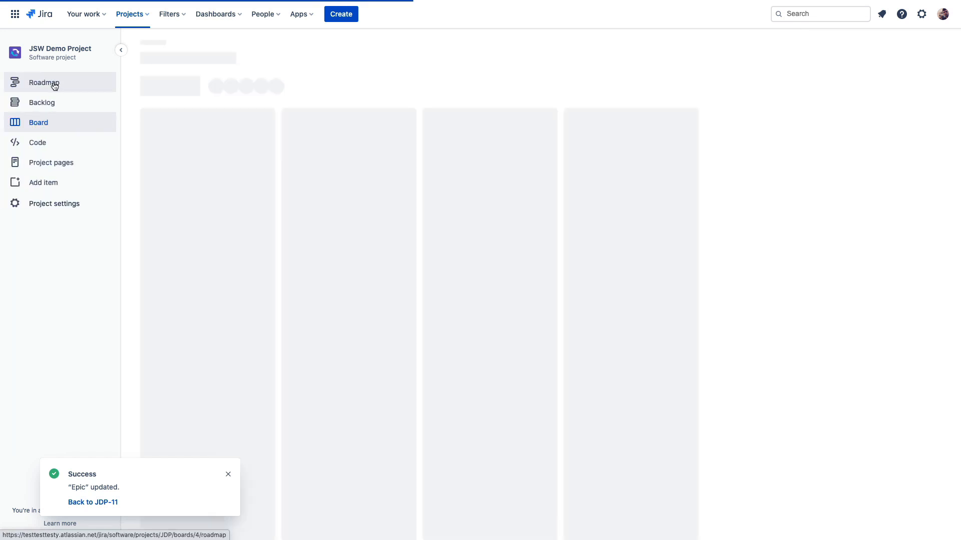
pyautogui.click(200, 154)
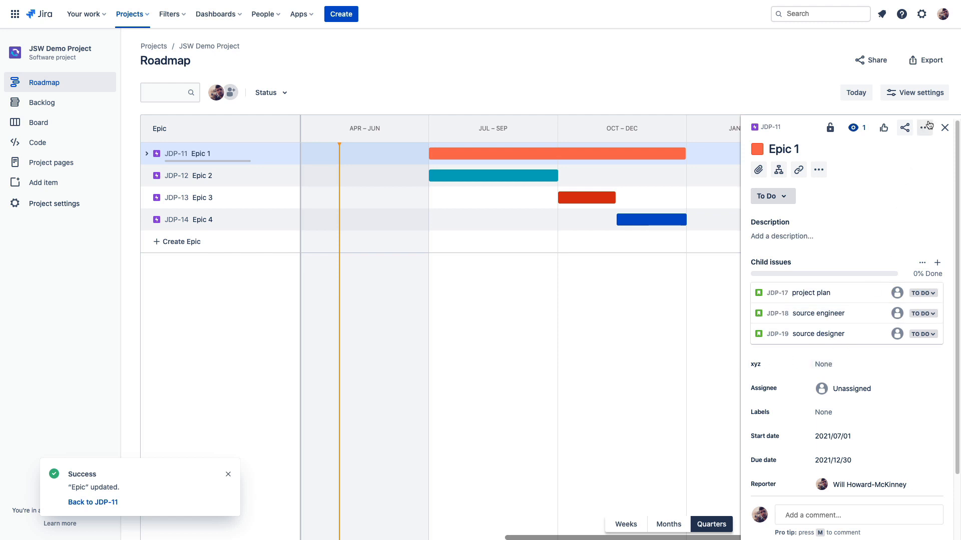
# Remove the xyz field from the Epic issue type's context fields and save the changes.
pyautogui.click(925, 127)
pyautogui.click(880, 285)
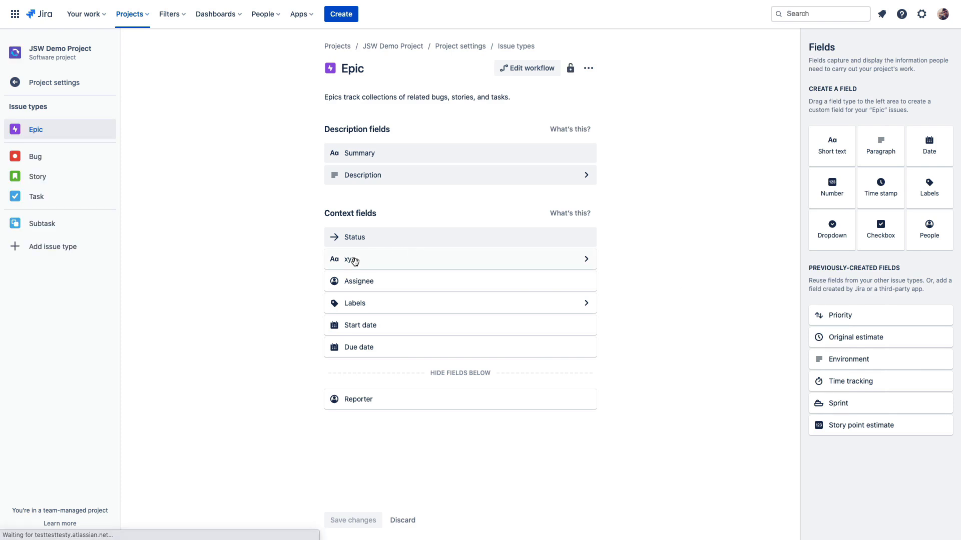
pyautogui.moveTo(353, 259); pyautogui.dragTo(848, 202)
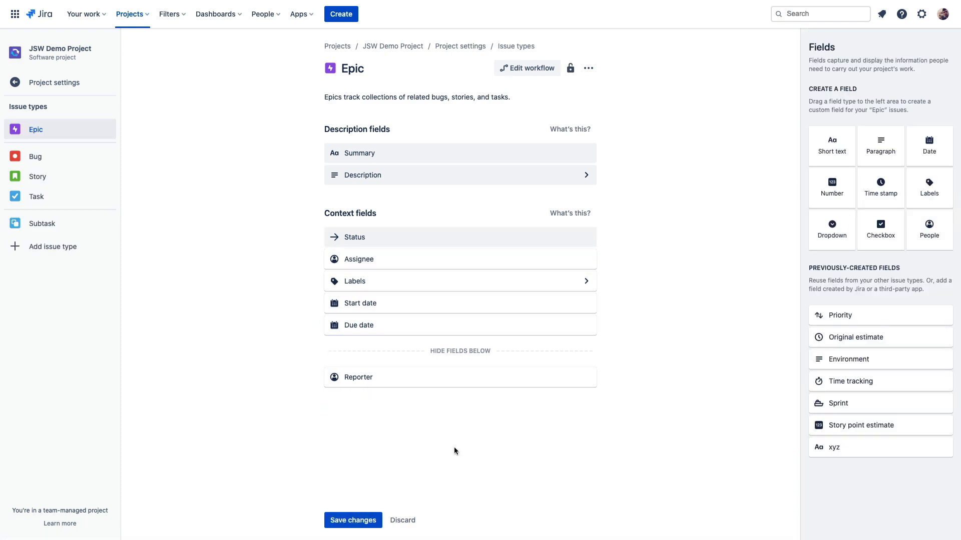
pyautogui.click(354, 521)
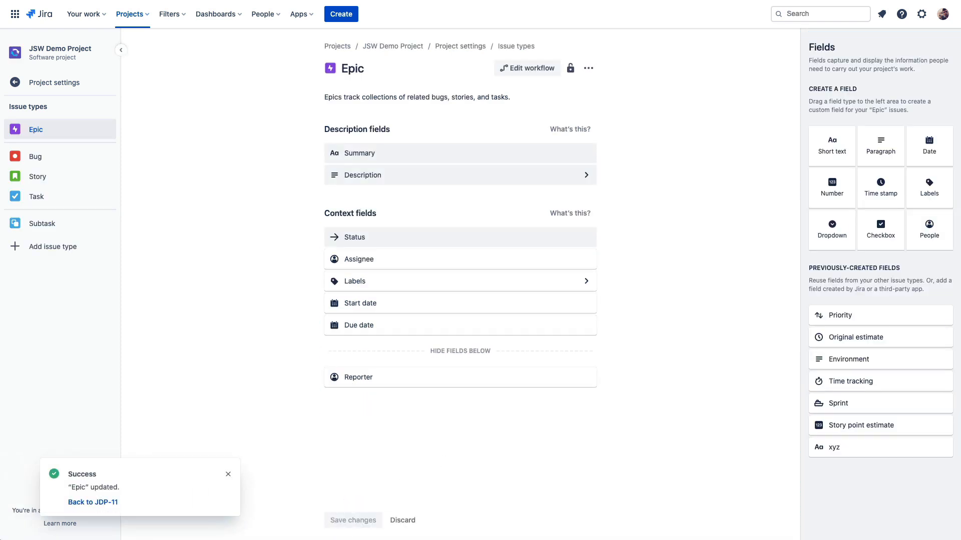
# Return to the project's roadmap and assign Epic 1 to the person who is its reporter.
pyautogui.click(54, 83)
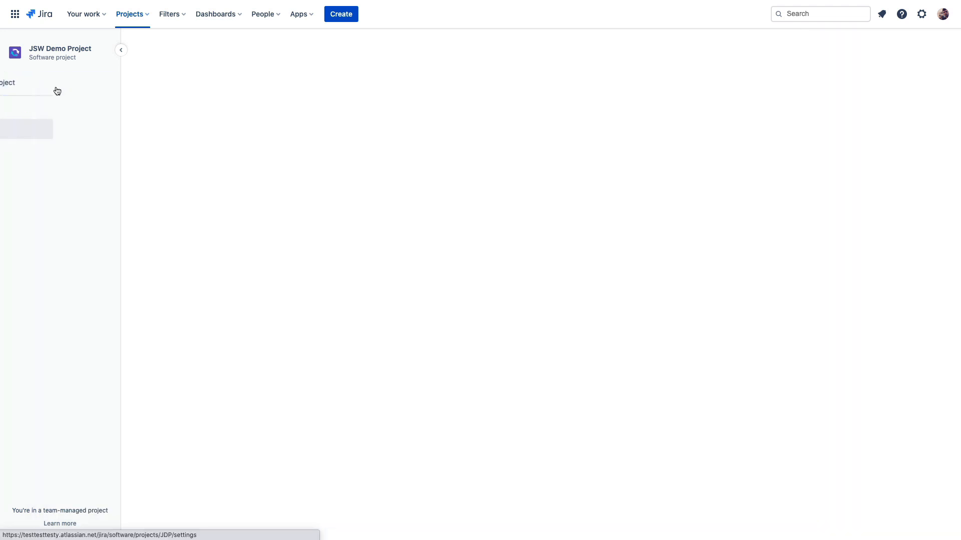
pyautogui.click(56, 87)
pyautogui.click(55, 87)
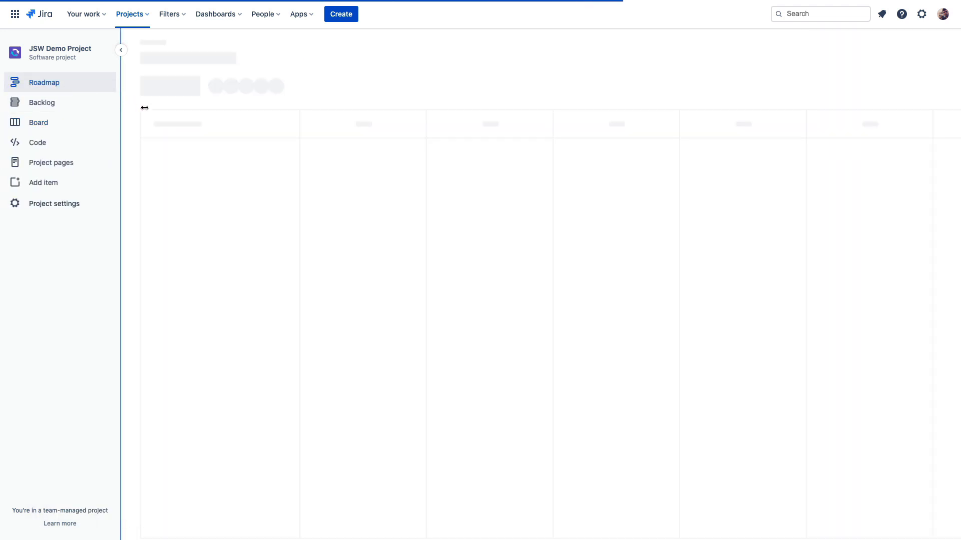
pyautogui.click(183, 158)
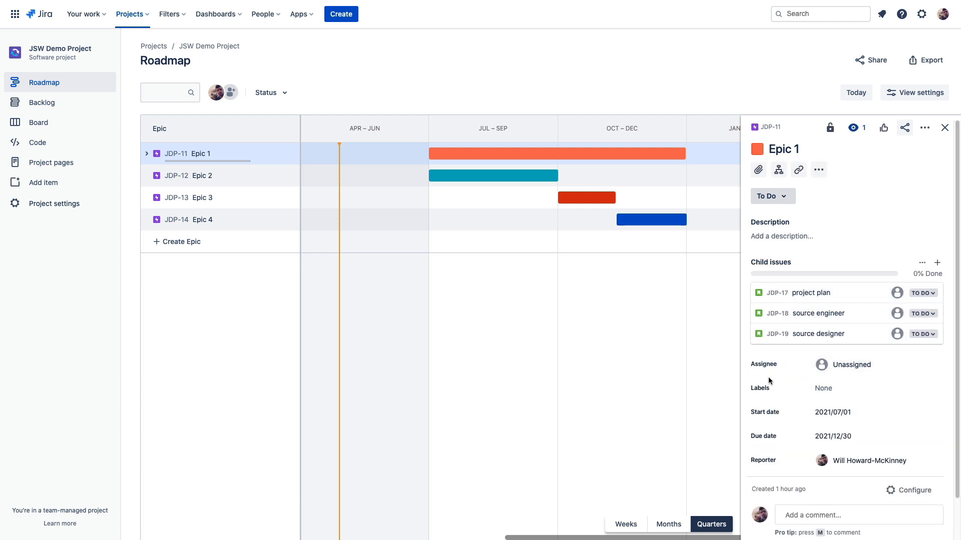
pyautogui.click(857, 364)
pyautogui.click(862, 348)
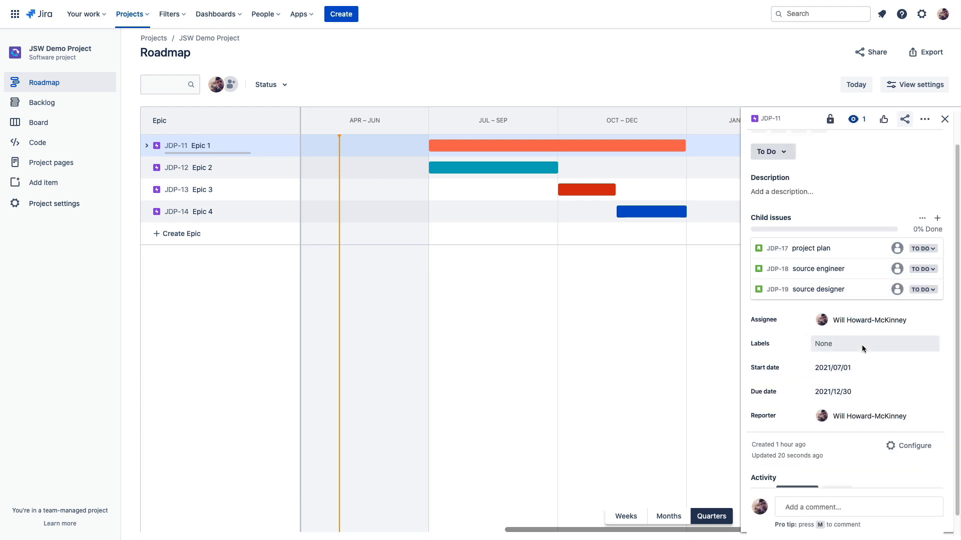
# Add the label "ios" to Epic 1.
pyautogui.click(832, 345)
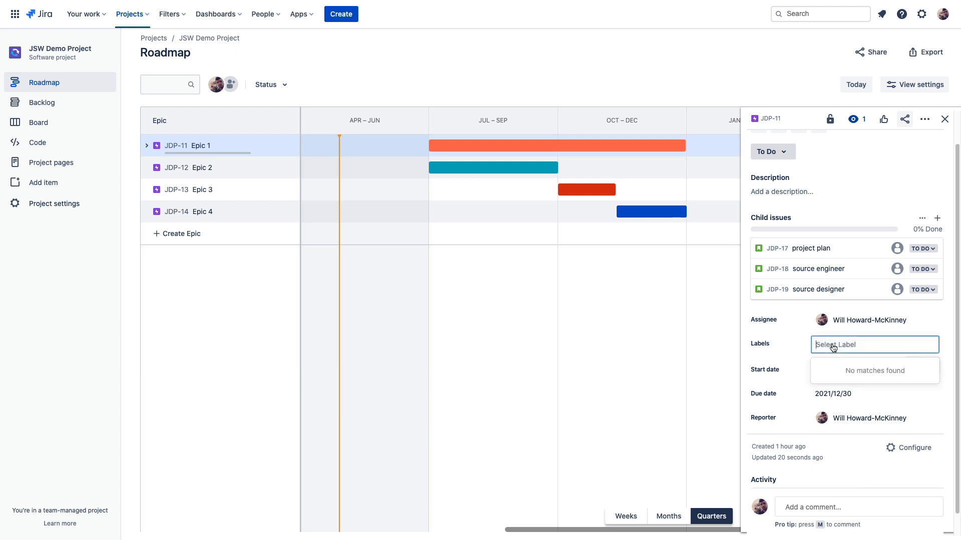
pyautogui.write('ios')
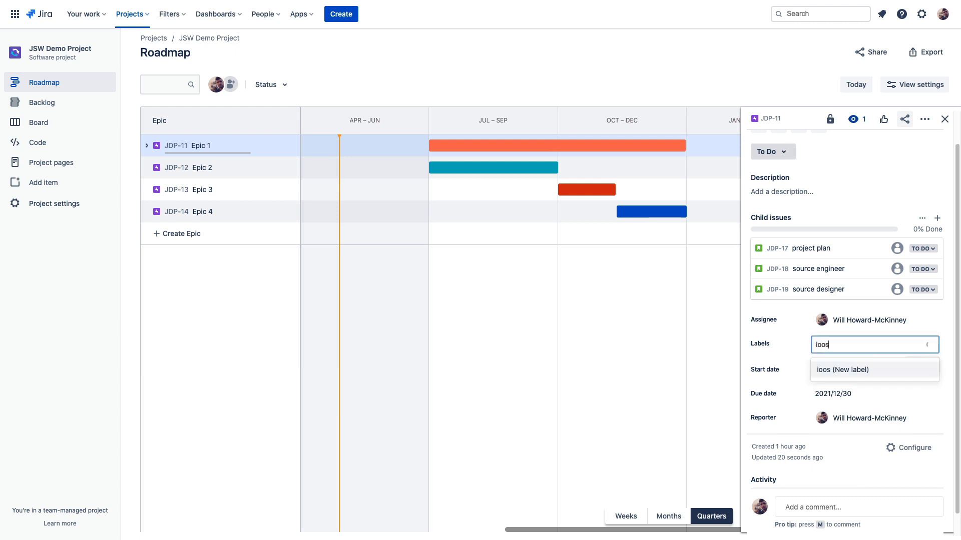
pyautogui.press('Return')
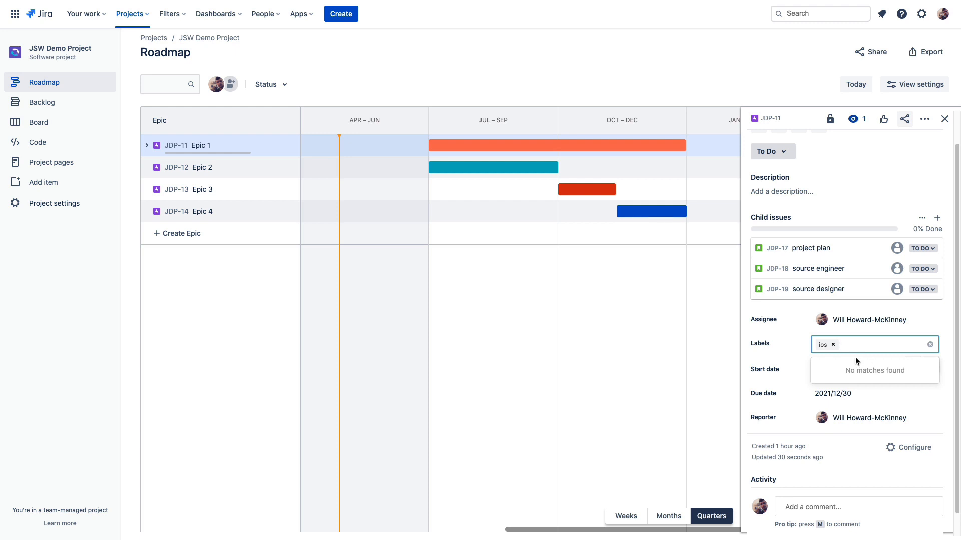
pyautogui.click(793, 343)
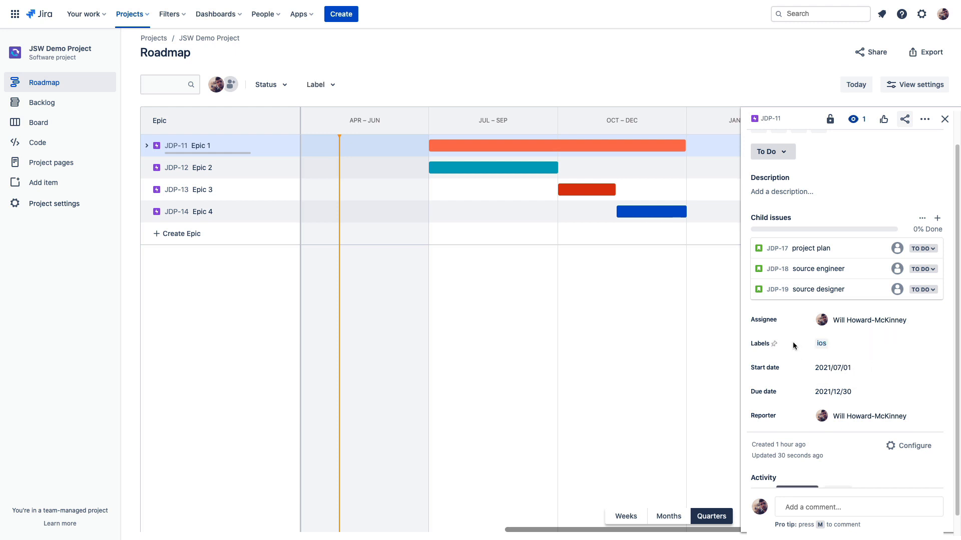
# Set Epic 1's start date to 2021/07/15, and shift its roadmap bar earlier to run from 2021/07/01 to 2021/12/16.
pyautogui.click(833, 368)
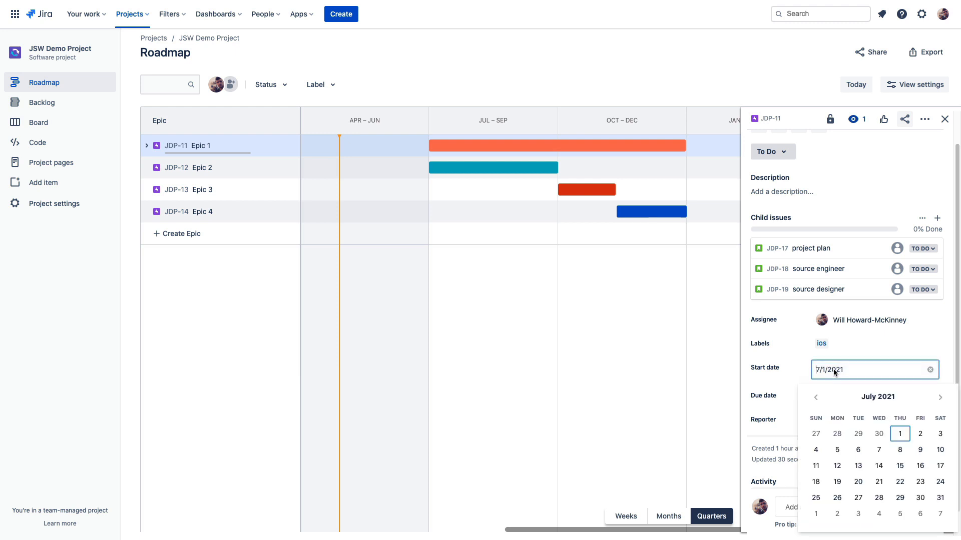
pyautogui.click(900, 467)
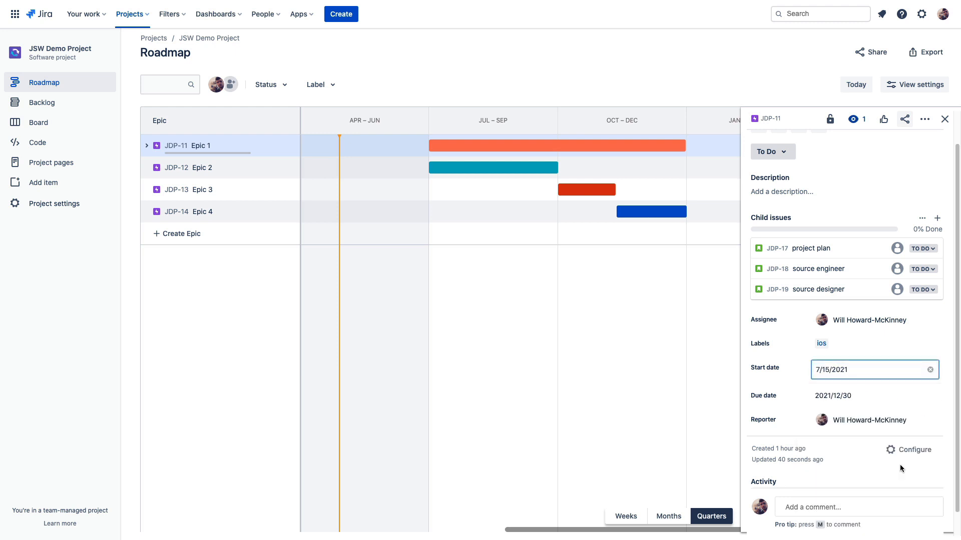
pyautogui.click(468, 129)
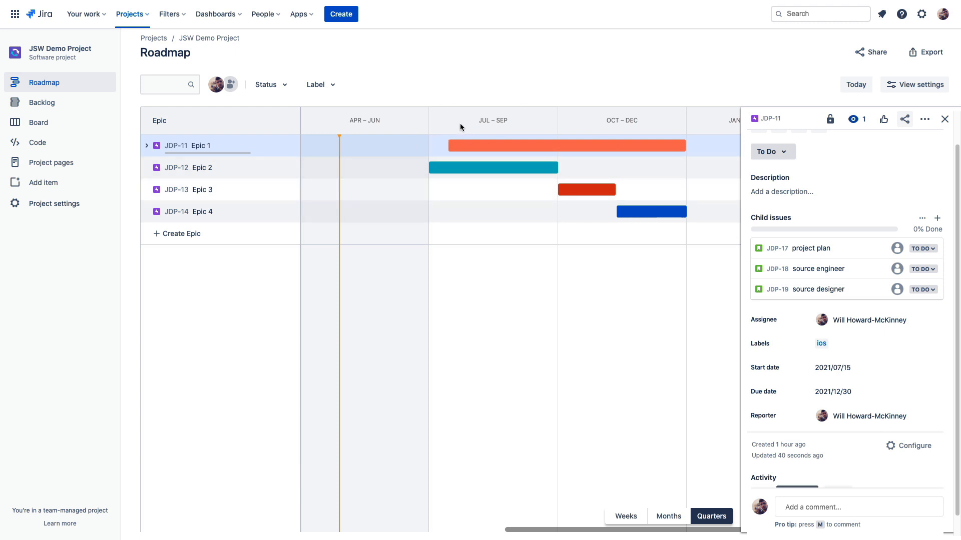
pyautogui.moveTo(488, 146); pyautogui.dragTo(467, 148)
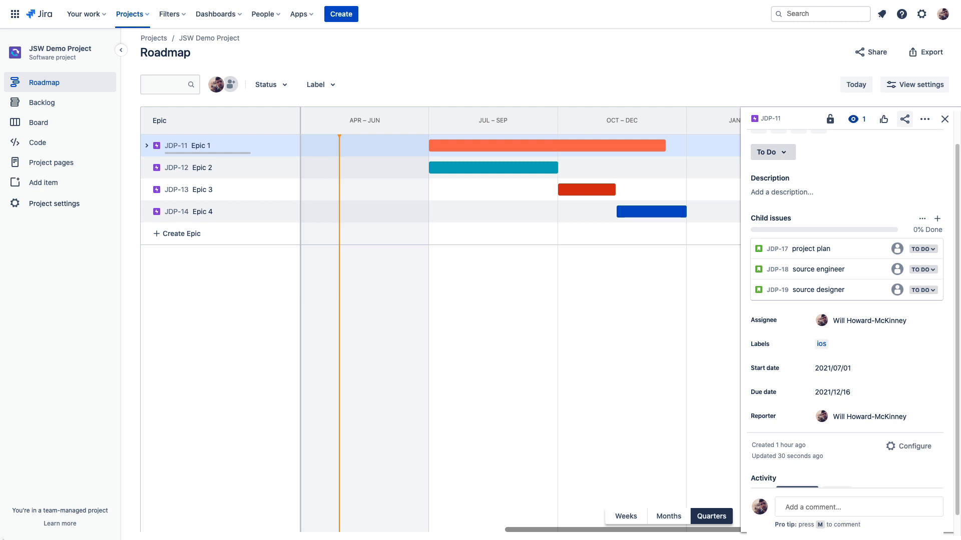
# Check the history and comments in Epic 1's activity section.
pyautogui.scroll(-1, 829, 424)
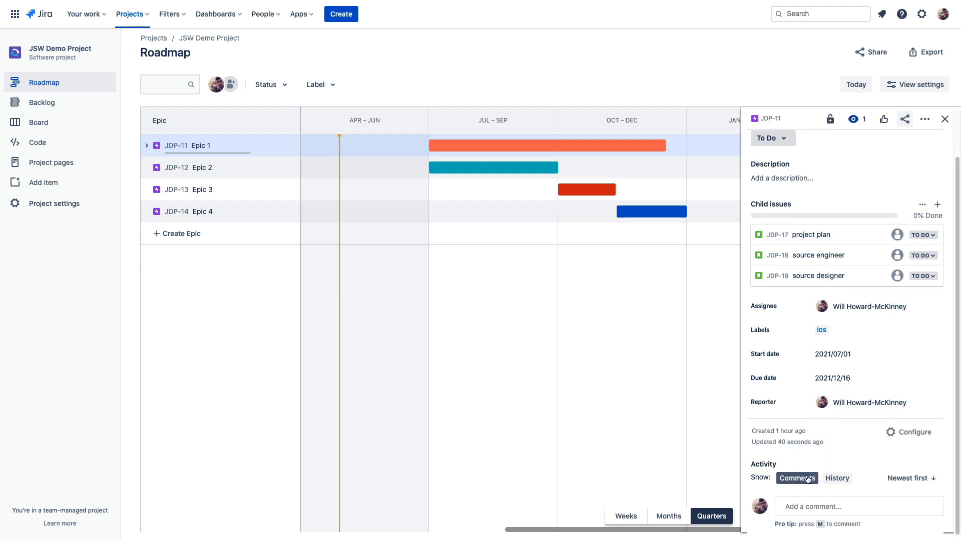
pyautogui.click(838, 479)
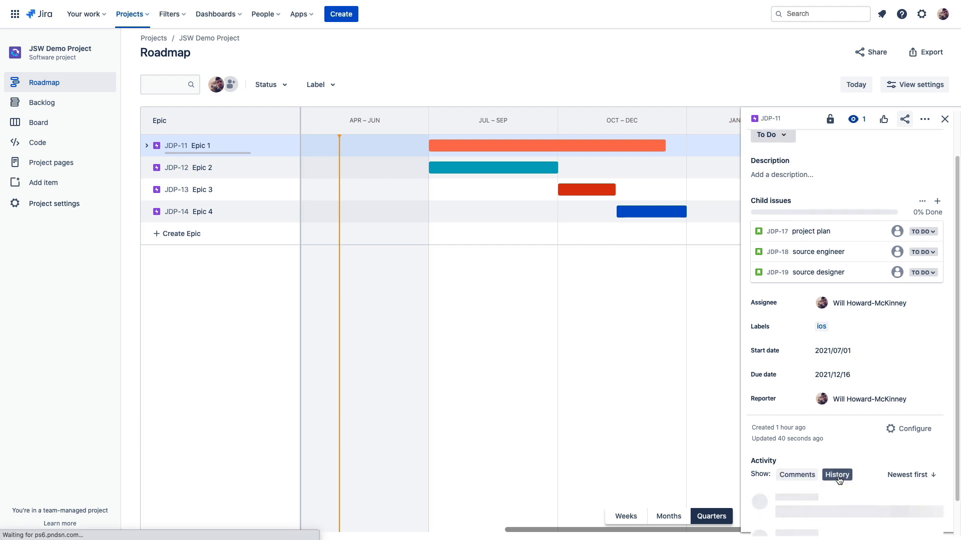
pyautogui.click(797, 476)
pyautogui.scroll(2, 827, 307)
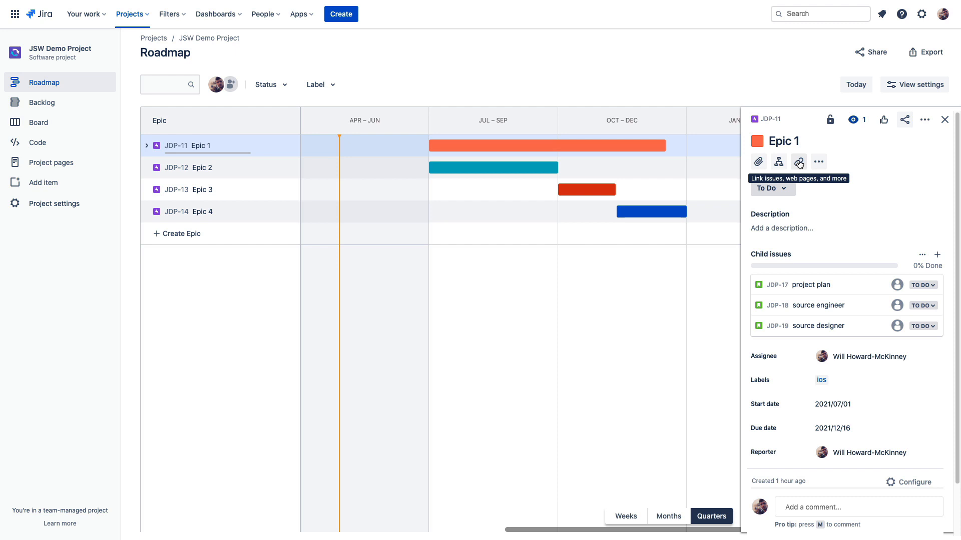
# Link Epic 1 to Epic 3 with the "blocks" relationship, and remove that dependency from the roadmap.
pyautogui.click(799, 163)
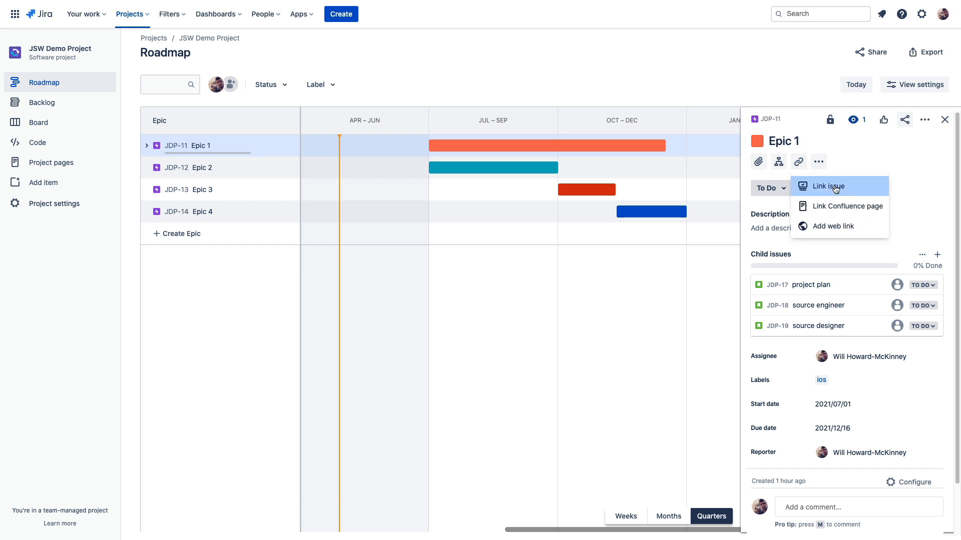
pyautogui.click(834, 187)
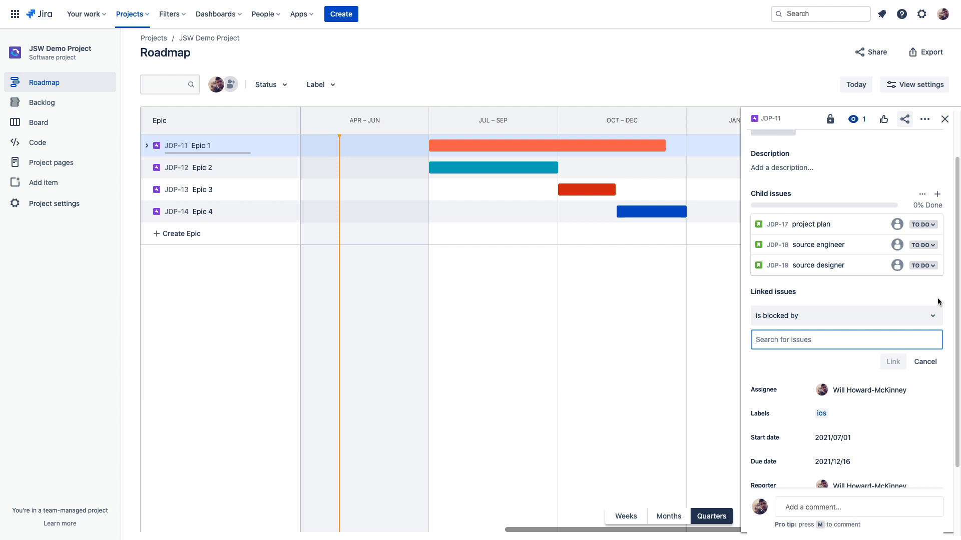
pyautogui.click(934, 316)
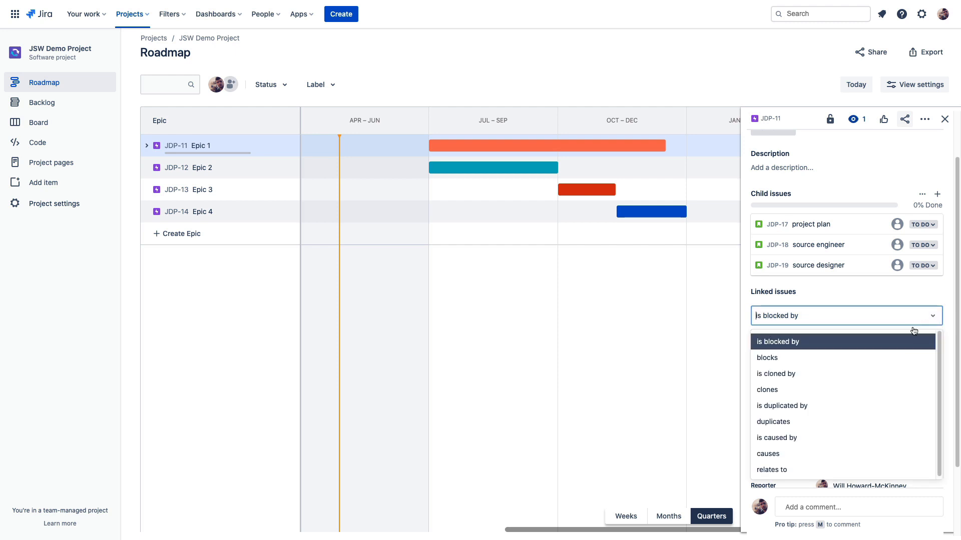
pyautogui.click(830, 358)
pyautogui.click(834, 339)
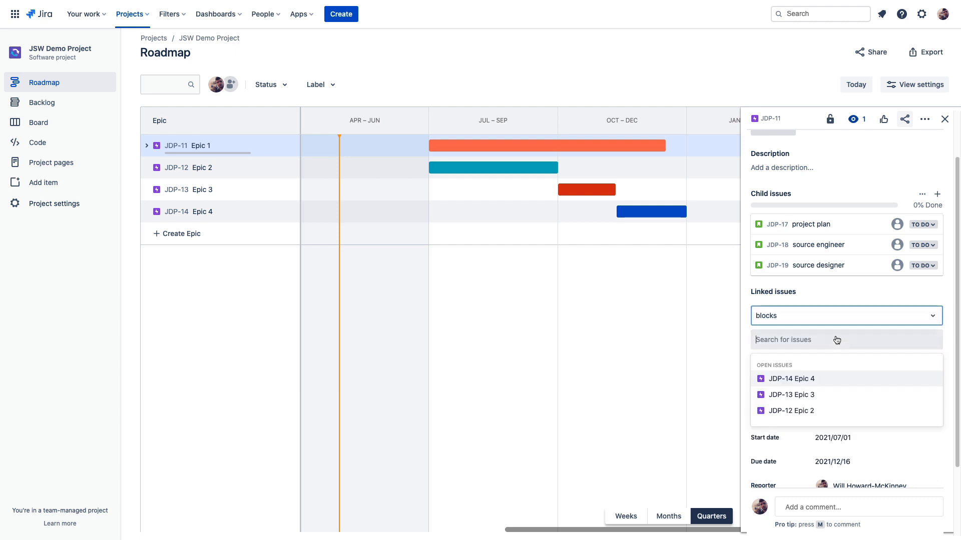
pyautogui.click(807, 393)
pyautogui.click(891, 361)
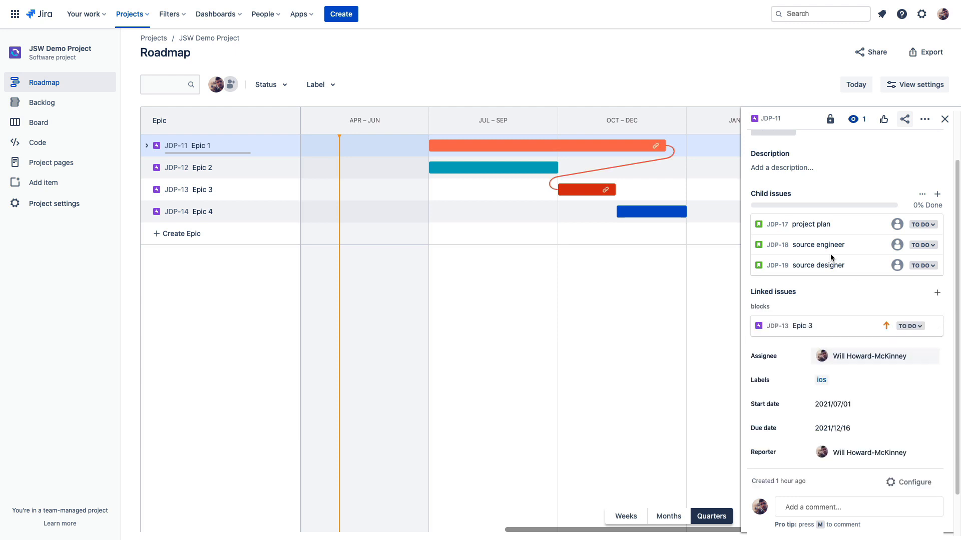
pyautogui.click(617, 168)
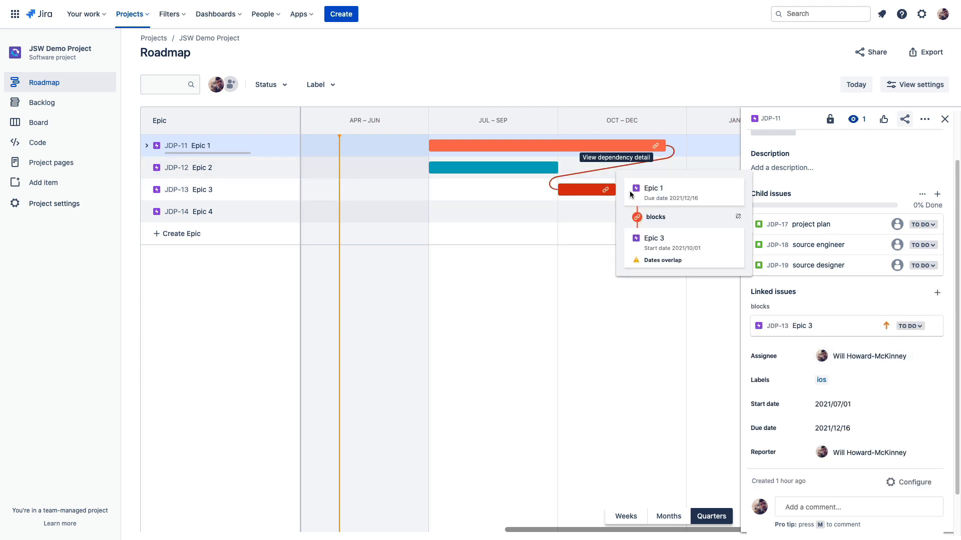
pyautogui.click(738, 219)
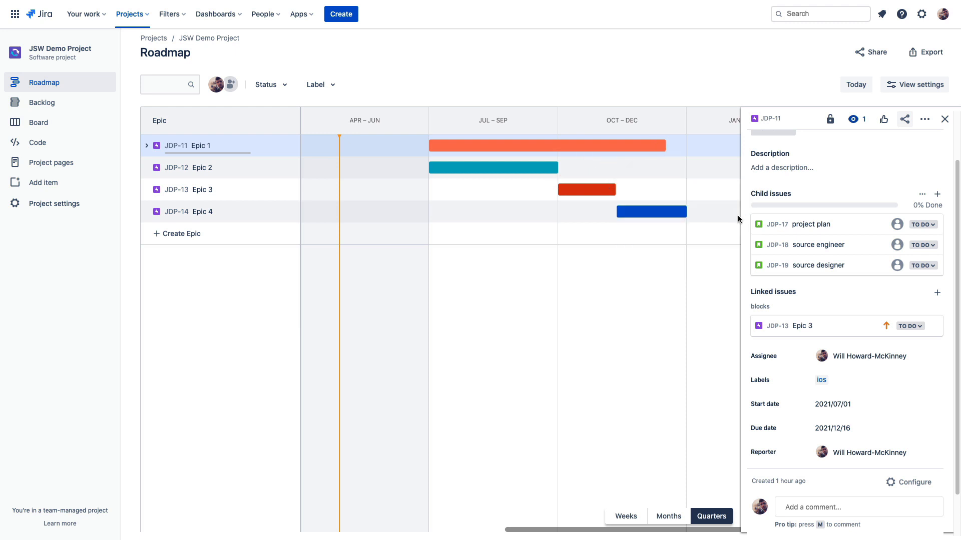
# Link Epic 2 to Epic 3 with the "blocks" relationship.
pyautogui.click(547, 167)
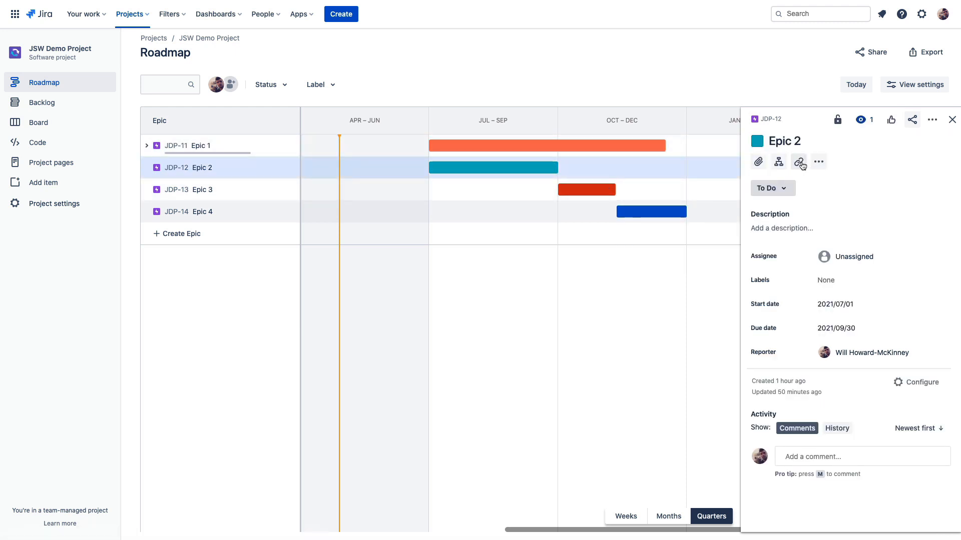
pyautogui.click(819, 162)
pyautogui.click(834, 188)
pyautogui.click(868, 278)
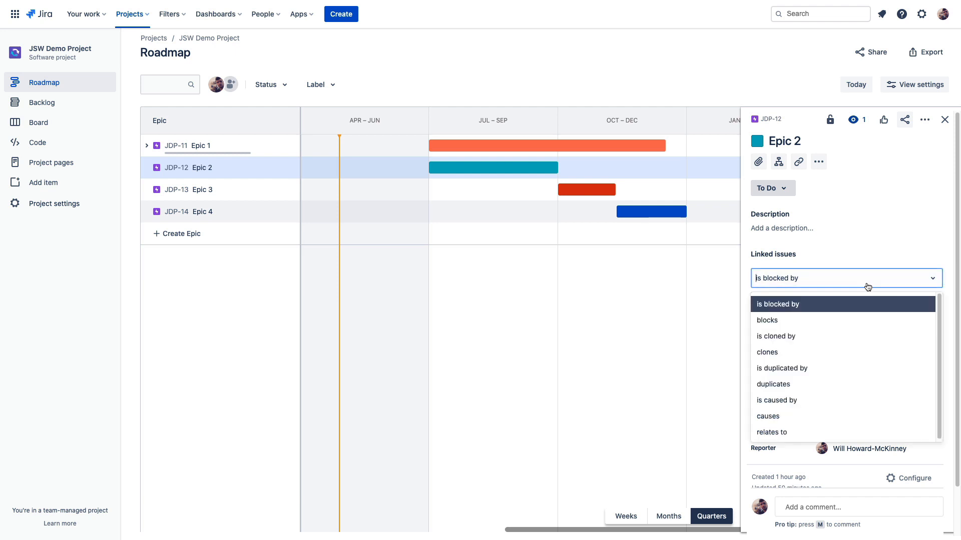
pyautogui.click(767, 318)
pyautogui.click(765, 302)
pyautogui.click(805, 356)
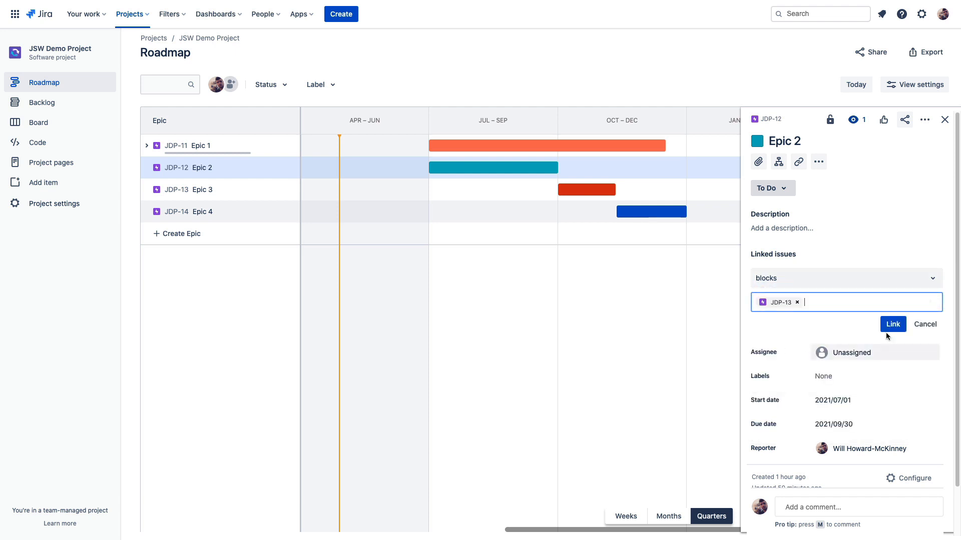
pyautogui.click(898, 324)
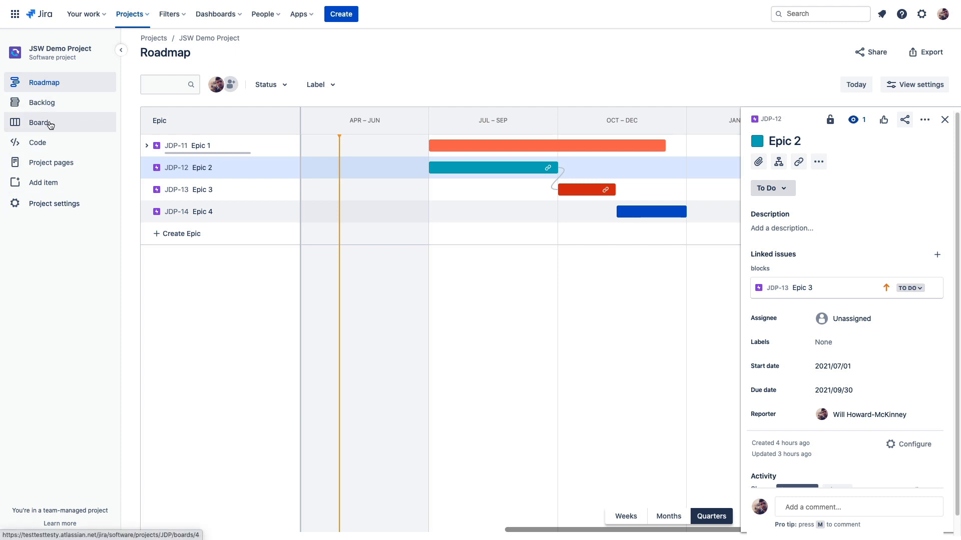
# View the project's board, and create a story named "new issue" in the backlog.
pyautogui.click(51, 125)
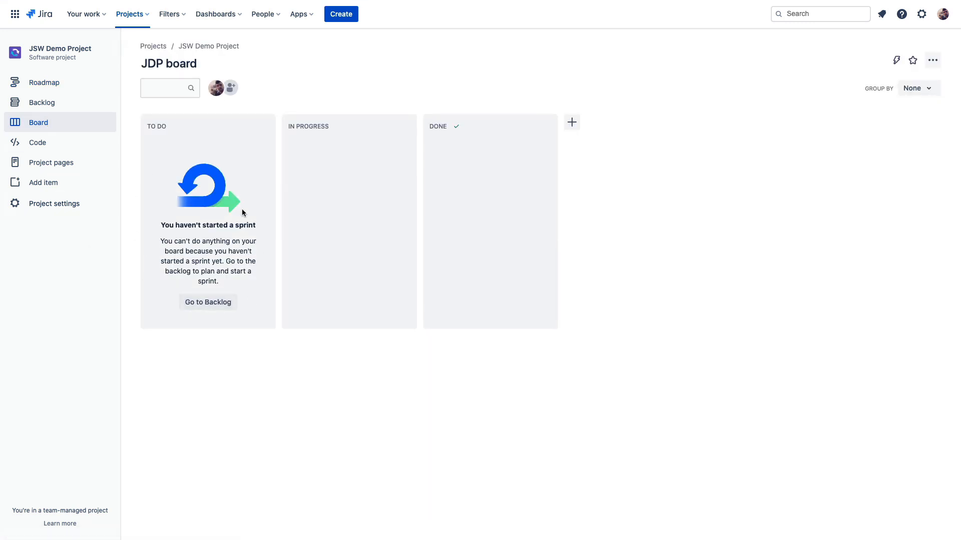
pyautogui.click(51, 106)
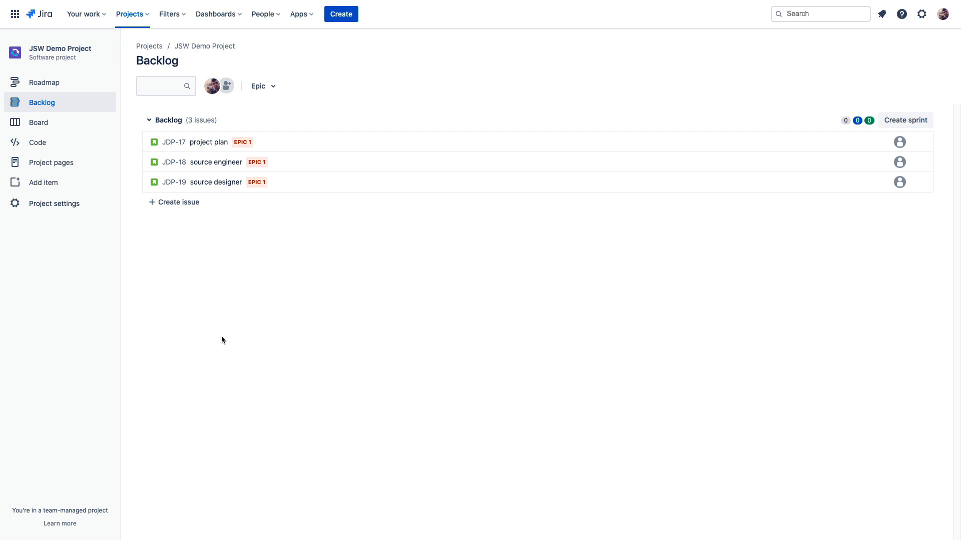
pyautogui.click(167, 204)
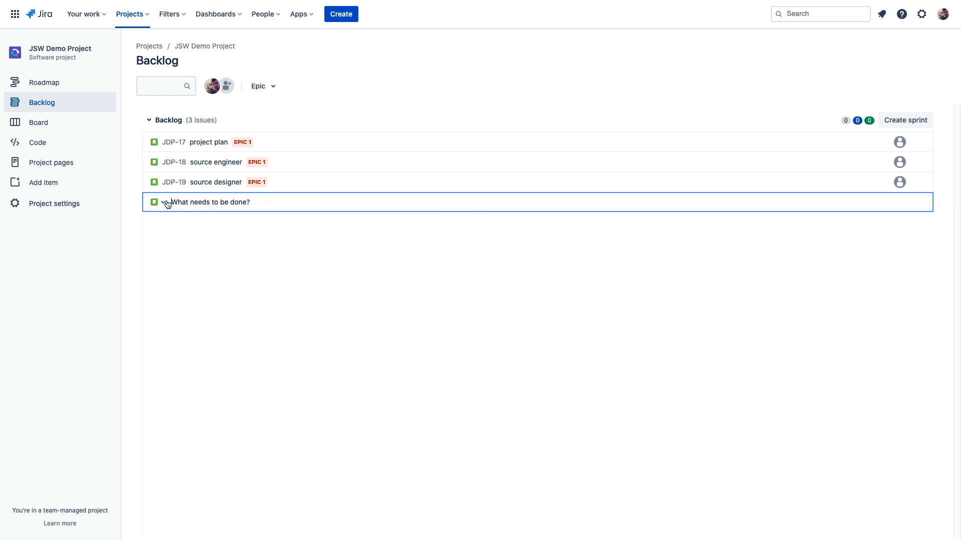
pyautogui.write('new issue')
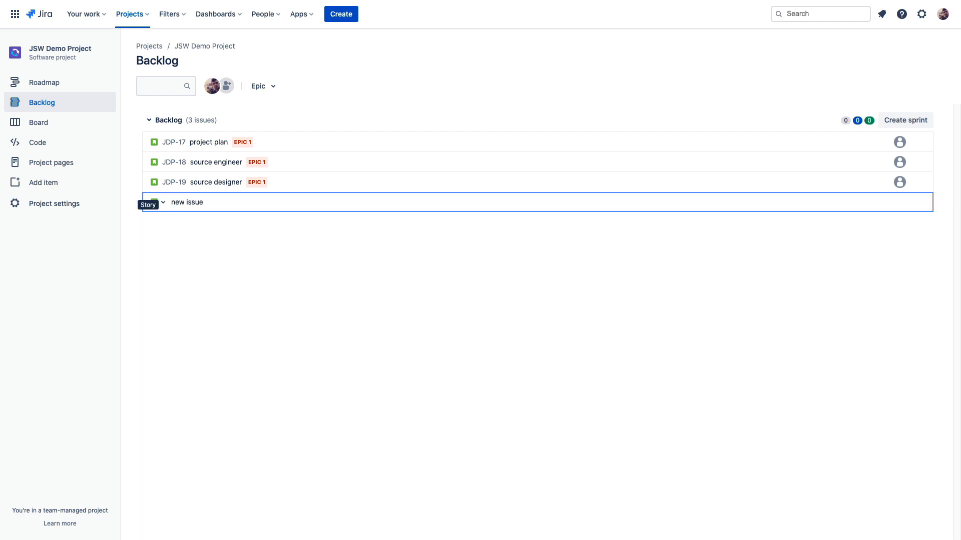
pyautogui.press('Return')
pyautogui.click(272, 297)
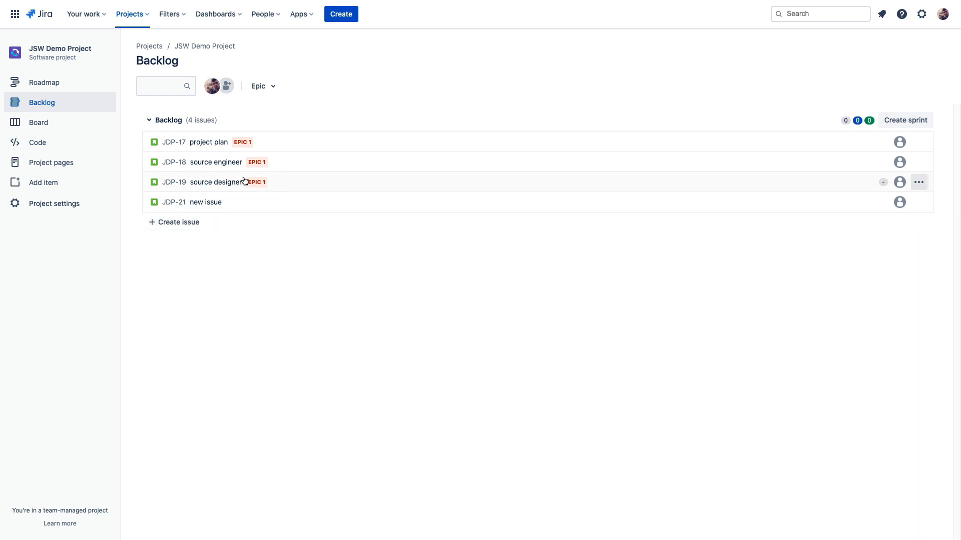
# Assign Epic 1 as the parent of the "new issue" story in the backlog.
pyautogui.click(918, 204)
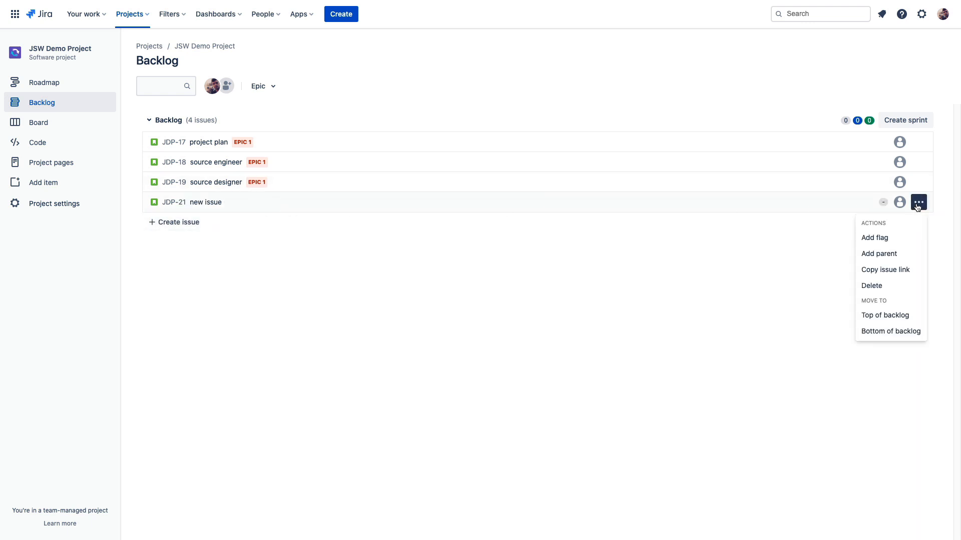
pyautogui.click(883, 256)
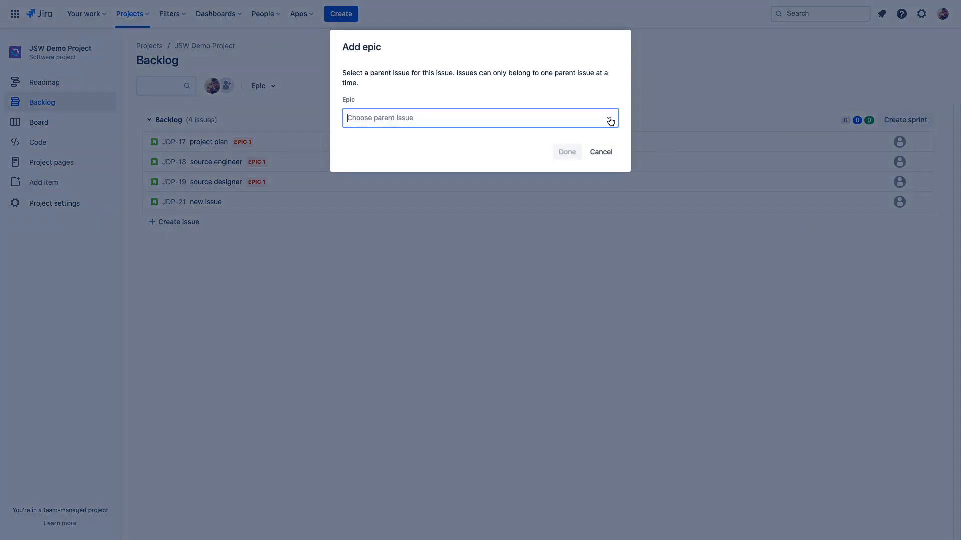
pyautogui.click(610, 121)
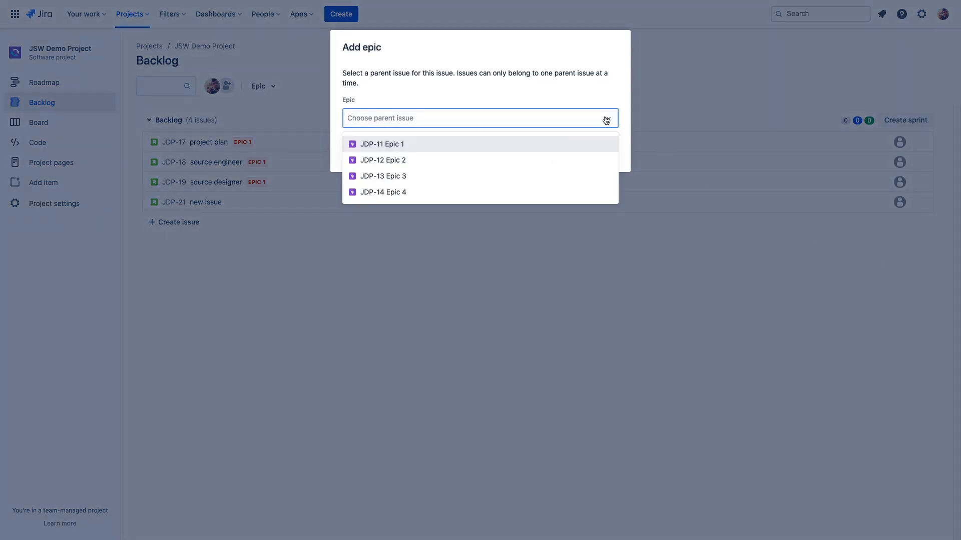
pyautogui.click(399, 144)
pyautogui.click(563, 152)
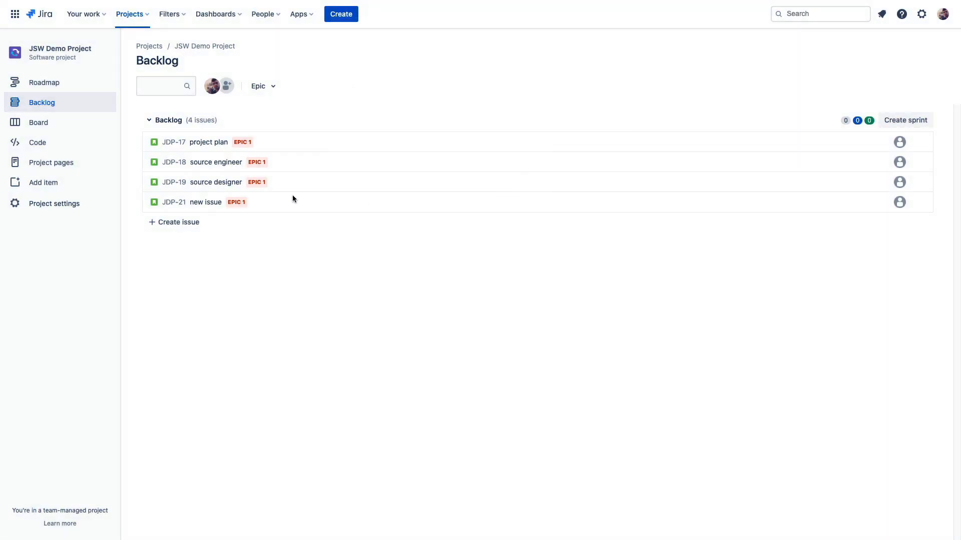
# Open the "new issue" story's details and examine the options for changing or removing its epic.
pyautogui.click(168, 206)
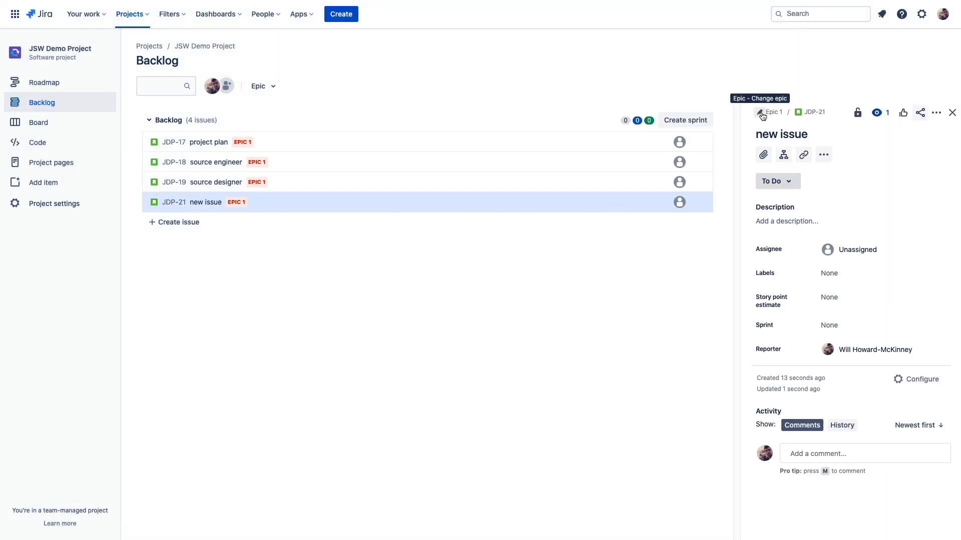
pyautogui.click(760, 113)
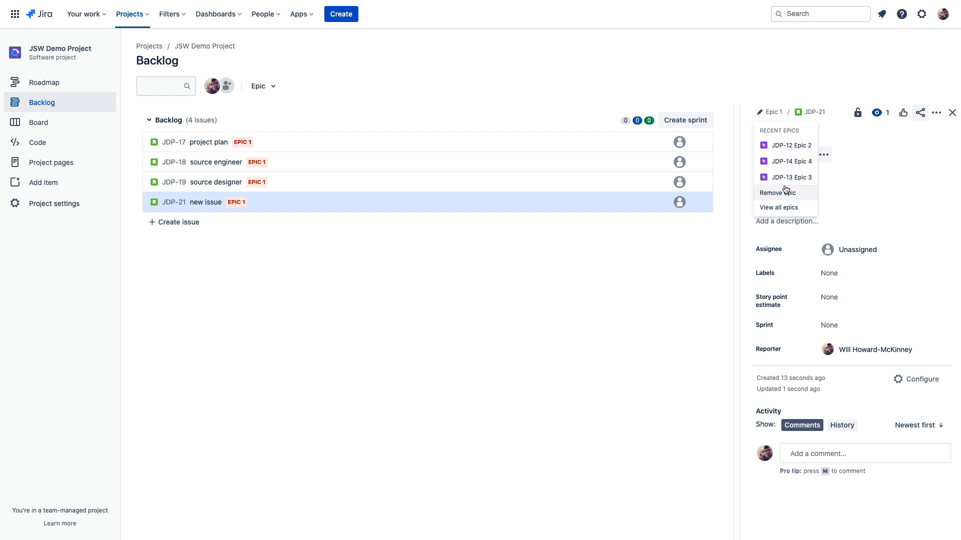
pyautogui.click(783, 148)
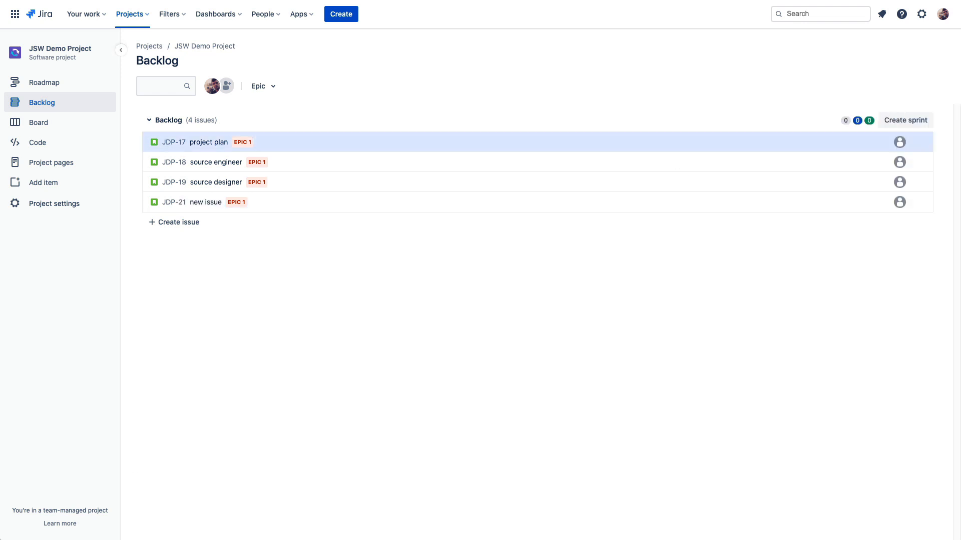
# Create a sprint from the project's backlog.
pyautogui.click(904, 123)
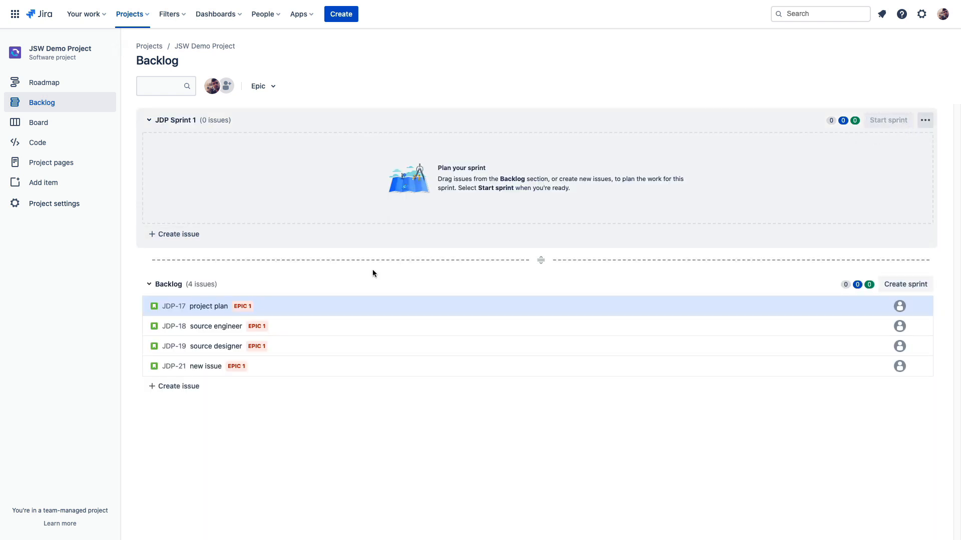
# Move the four stories "project plan", "source engineer", "source designer" and "new issue" from the backlog into JDP Sprint 1.
pyautogui.moveTo(221, 309); pyautogui.dragTo(232, 151)
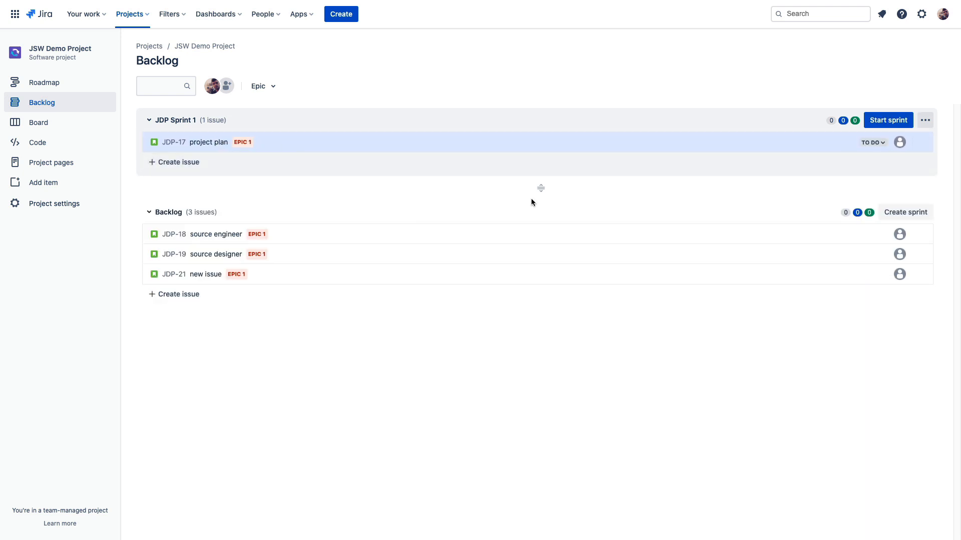
pyautogui.moveTo(541, 189); pyautogui.dragTo(535, 263)
pyautogui.moveTo(534, 270); pyautogui.dragTo(533, 291)
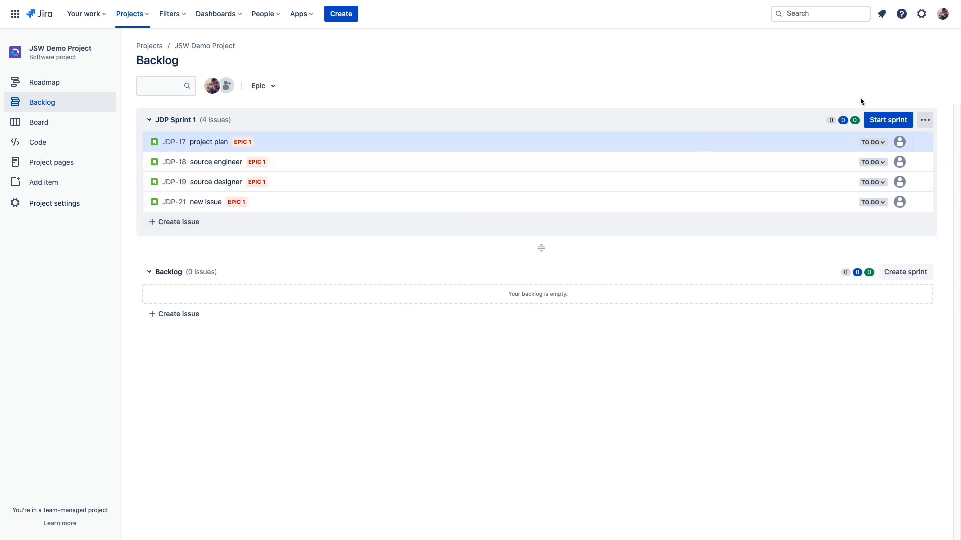
# Start JDP Sprint 1 with a duration of 2 weeks.
pyautogui.click(886, 121)
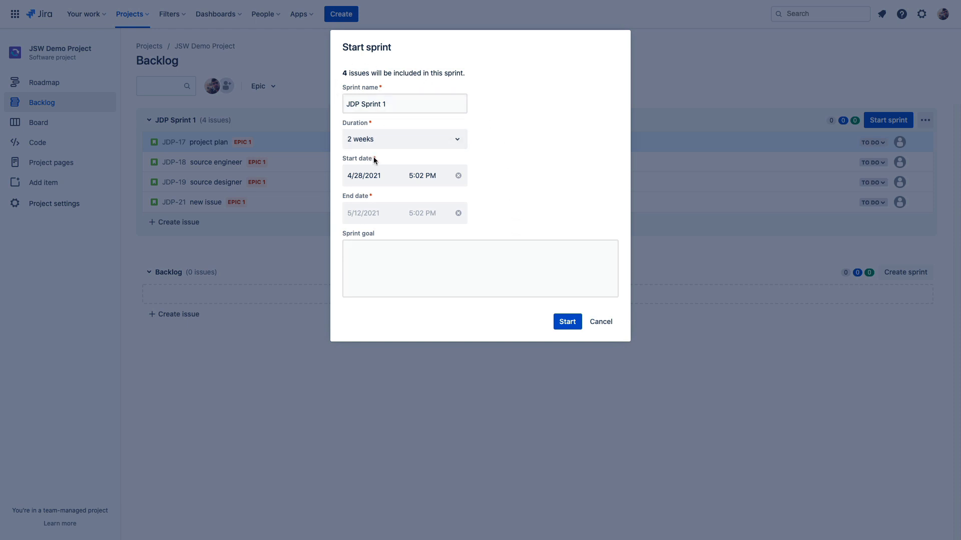
pyautogui.click(456, 144)
pyautogui.click(456, 143)
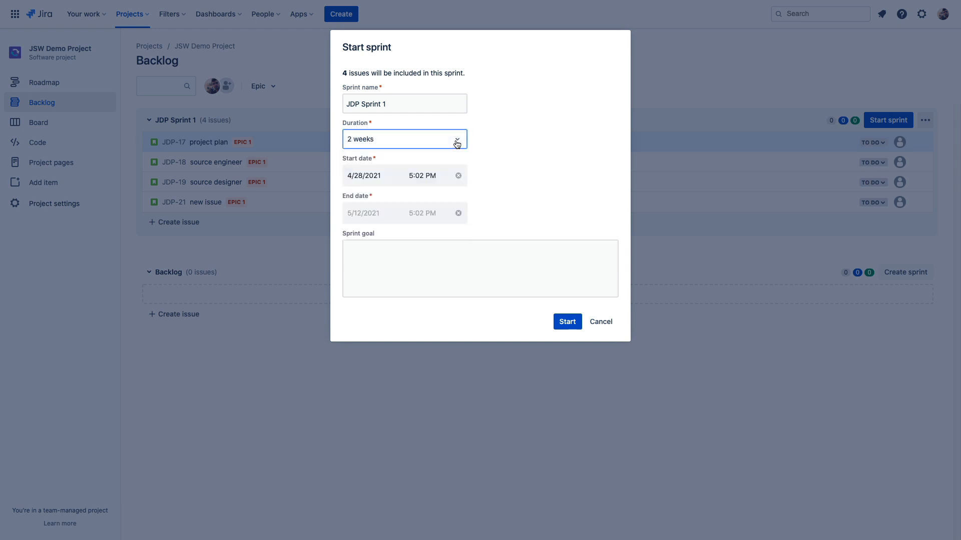
pyautogui.click(564, 323)
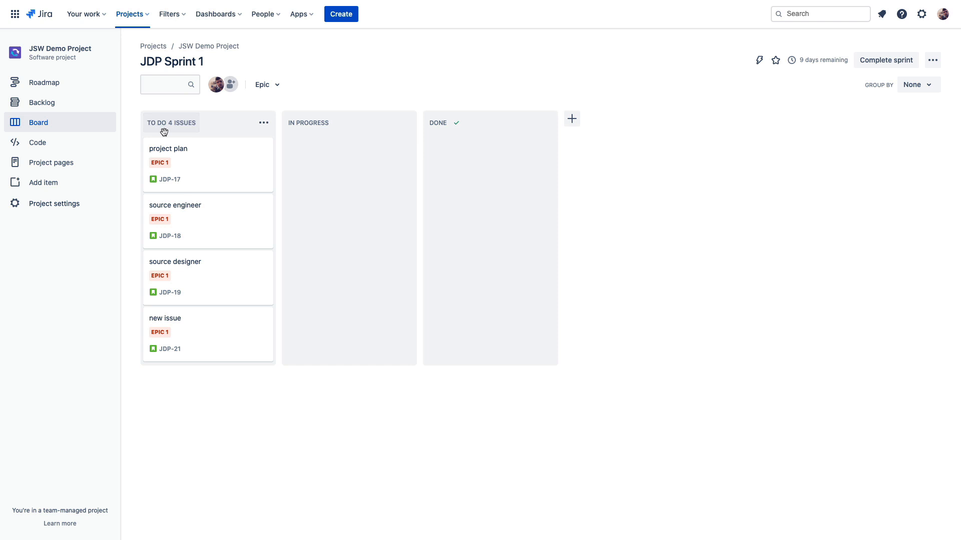
# Add a column named "QA" to the sprint board and place it between In Progress and Done.
pyautogui.click(310, 123)
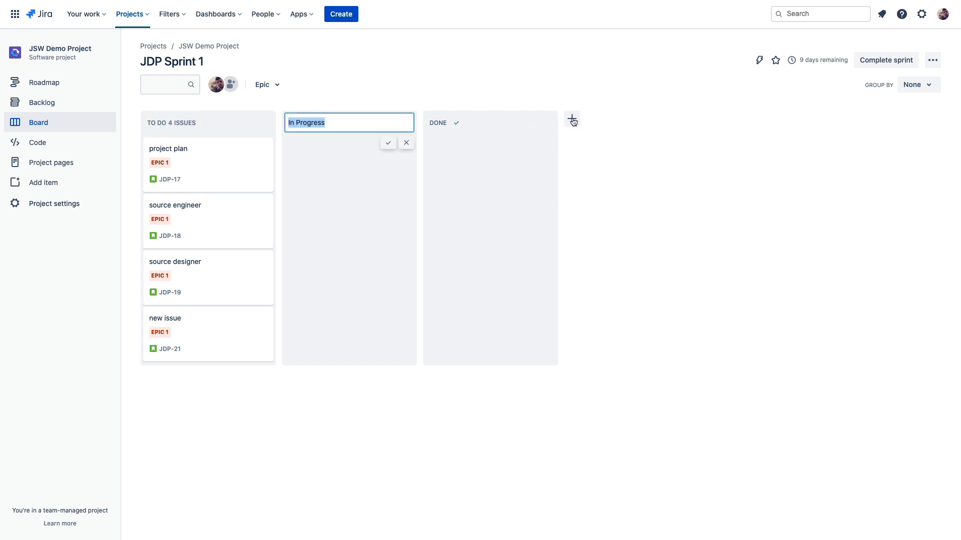
pyautogui.click(572, 119)
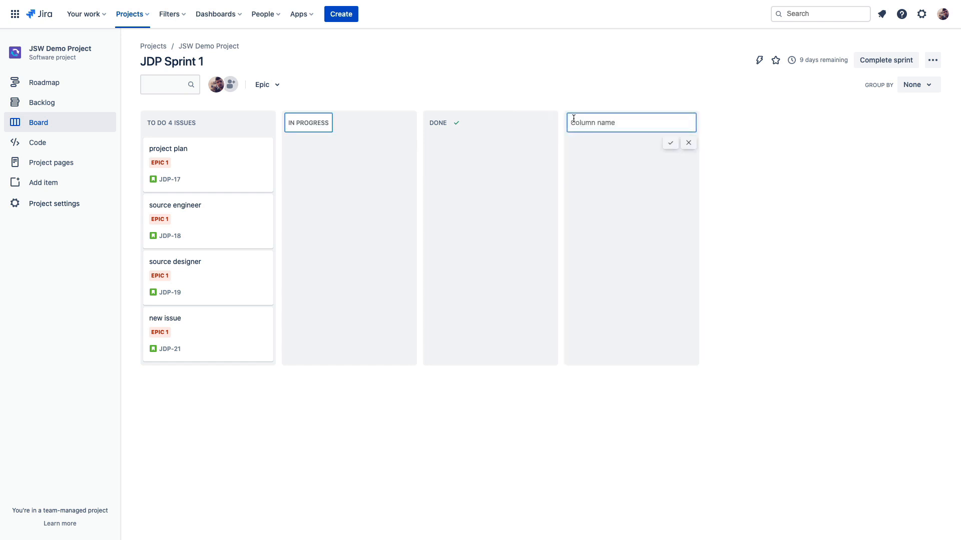
pyautogui.write('QA')
pyautogui.press('Return')
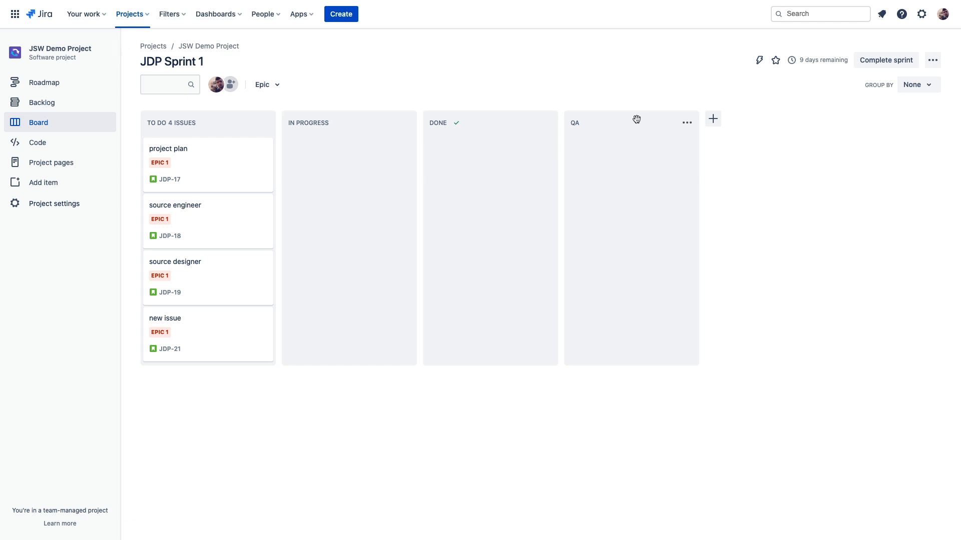
pyautogui.moveTo(636, 120); pyautogui.dragTo(494, 122)
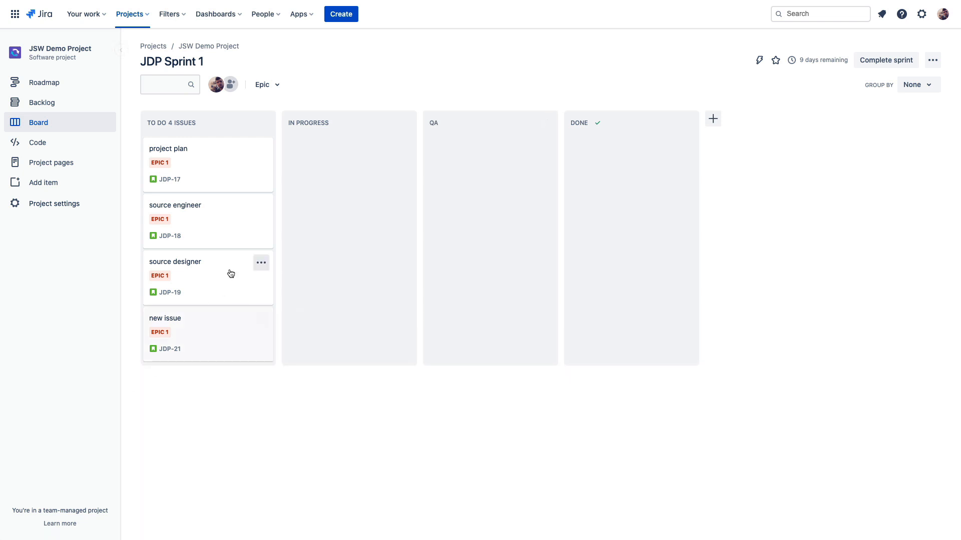
# Move the "project plan" story to In Progress on the board, and set its status to QA in its details.
pyautogui.moveTo(233, 163); pyautogui.dragTo(358, 175)
pyautogui.click(300, 180)
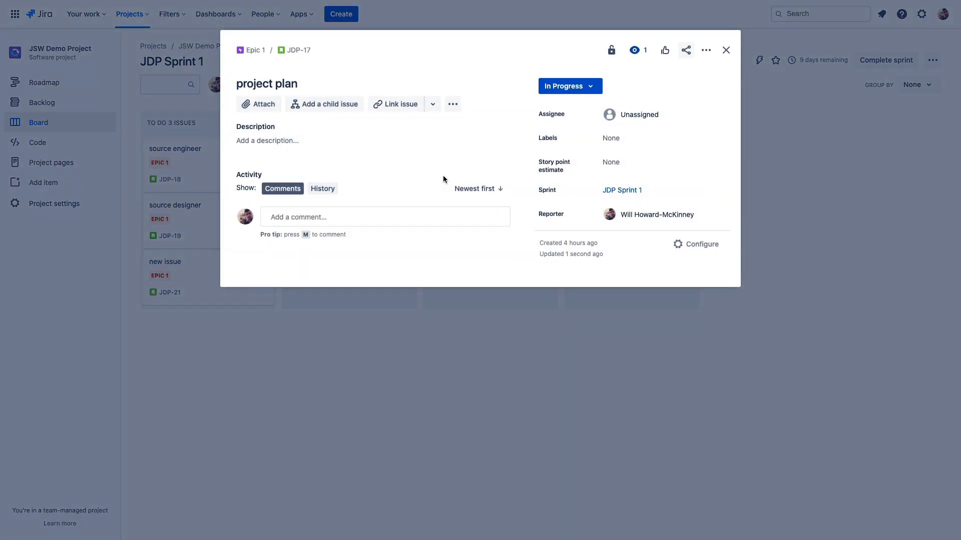
pyautogui.click(592, 91)
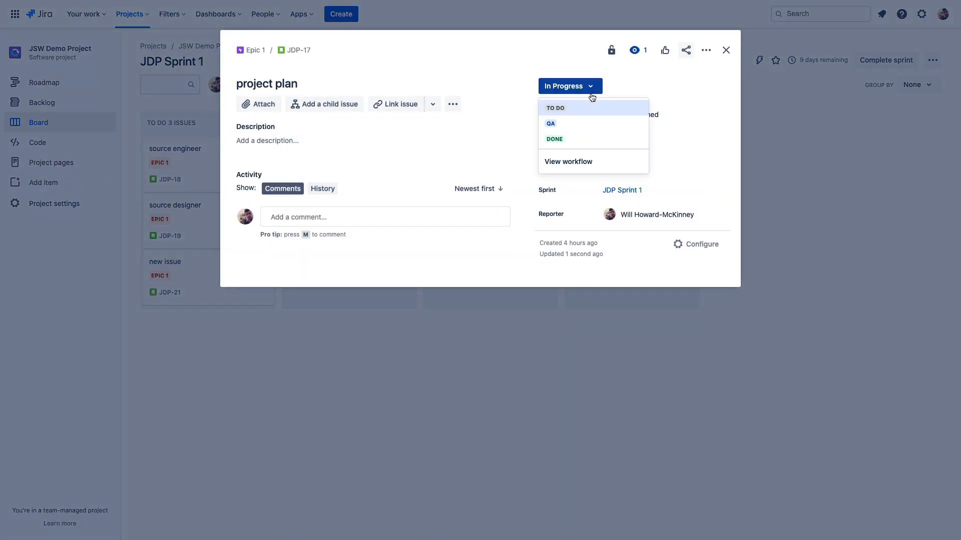
pyautogui.click(567, 127)
pyautogui.click(726, 50)
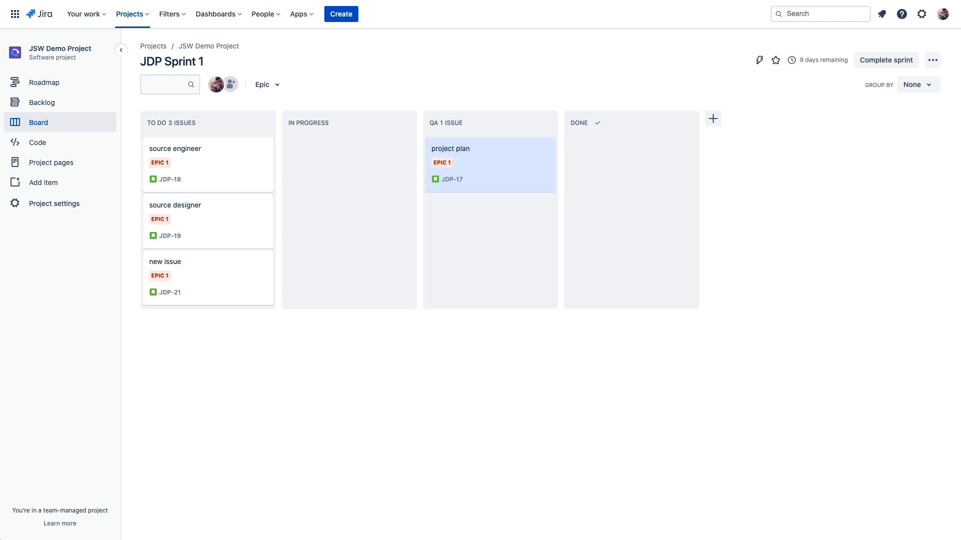
# Search the sprint board for issues matching "des", and clear the search.
pyautogui.click(164, 85)
pyautogui.write('des')
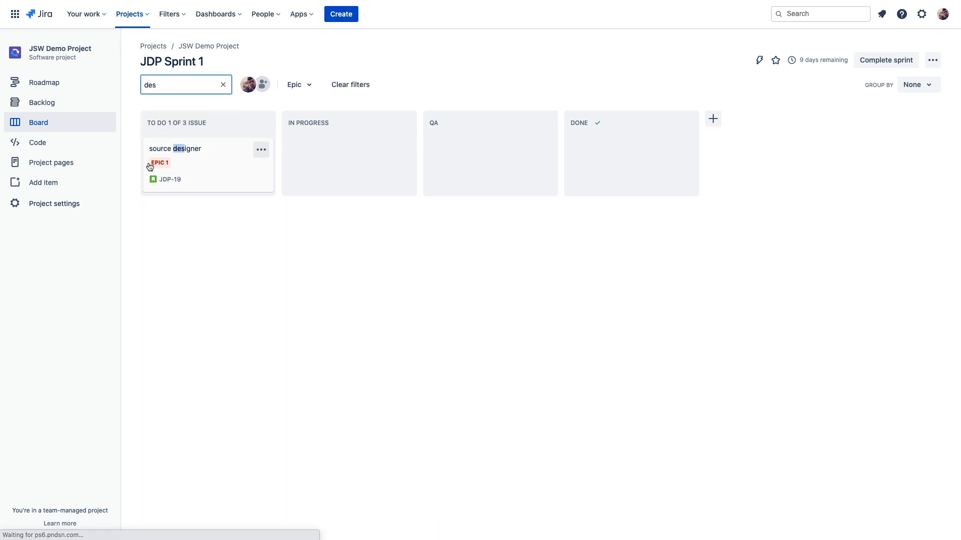
pyautogui.click(223, 85)
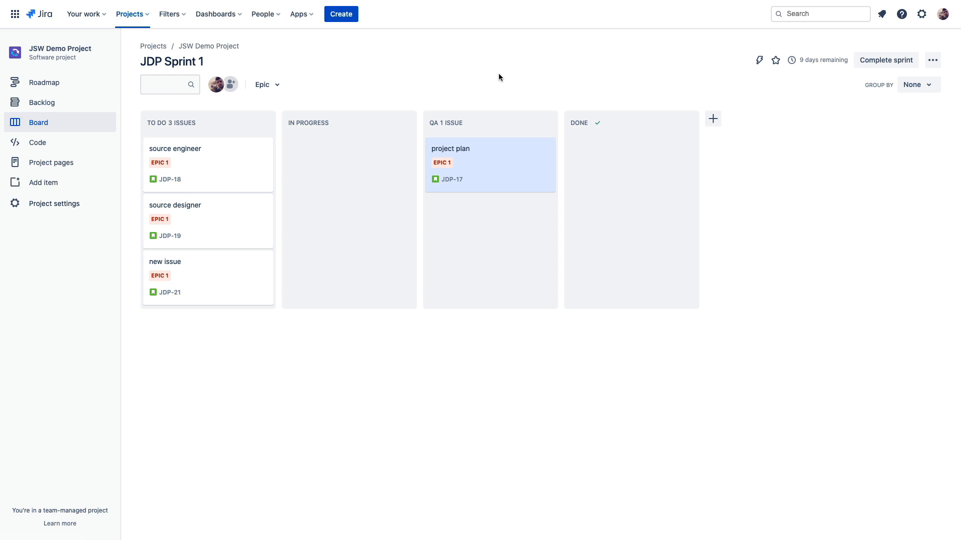
# Group the board by assignee, and add a teammate to the project with the Member role.
pyautogui.click(929, 88)
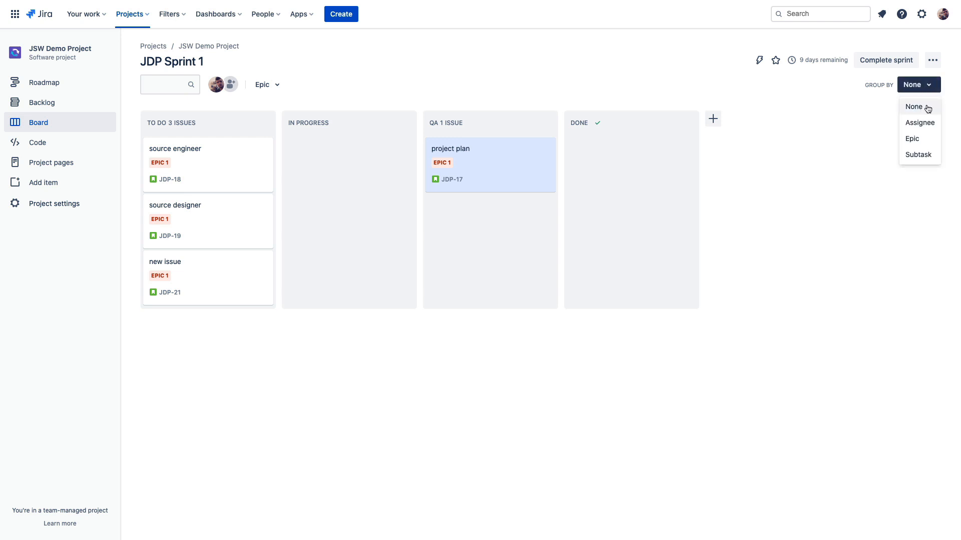
pyautogui.click(919, 122)
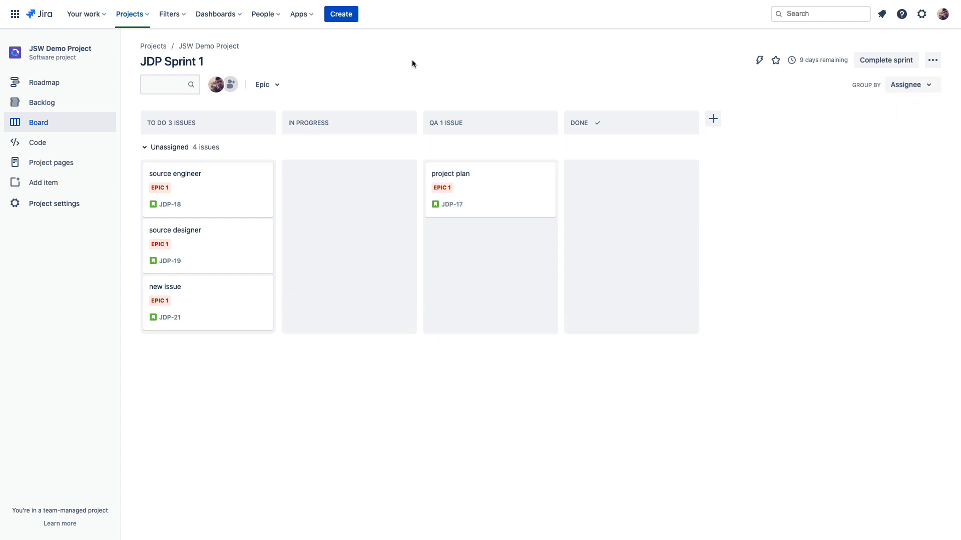
pyautogui.click(231, 85)
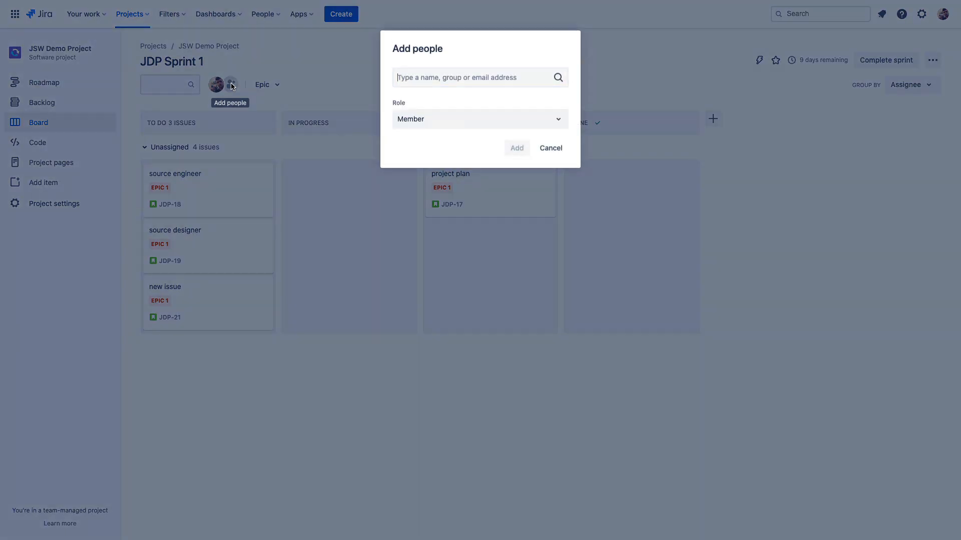
pyautogui.write('wal')
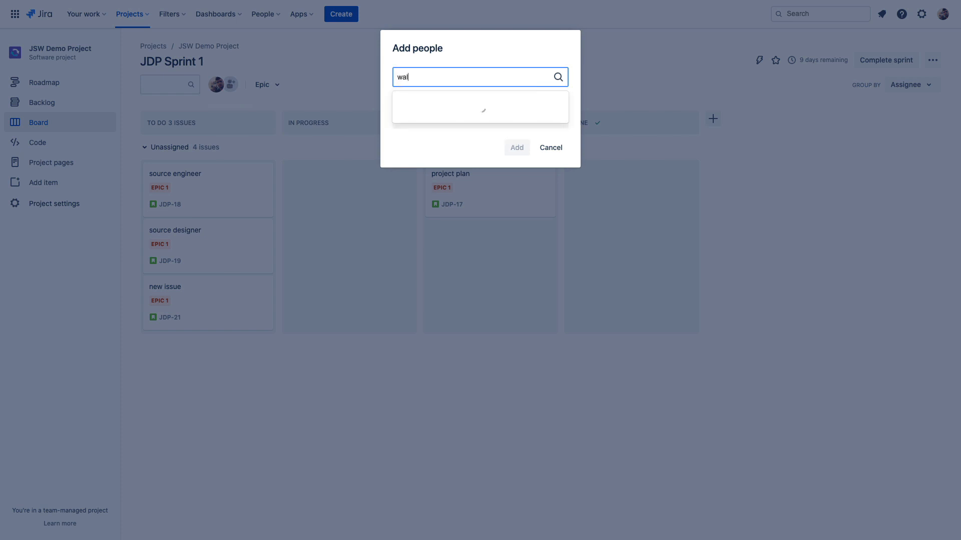
pyautogui.write('t')
pyautogui.click(422, 103)
pyautogui.click(516, 148)
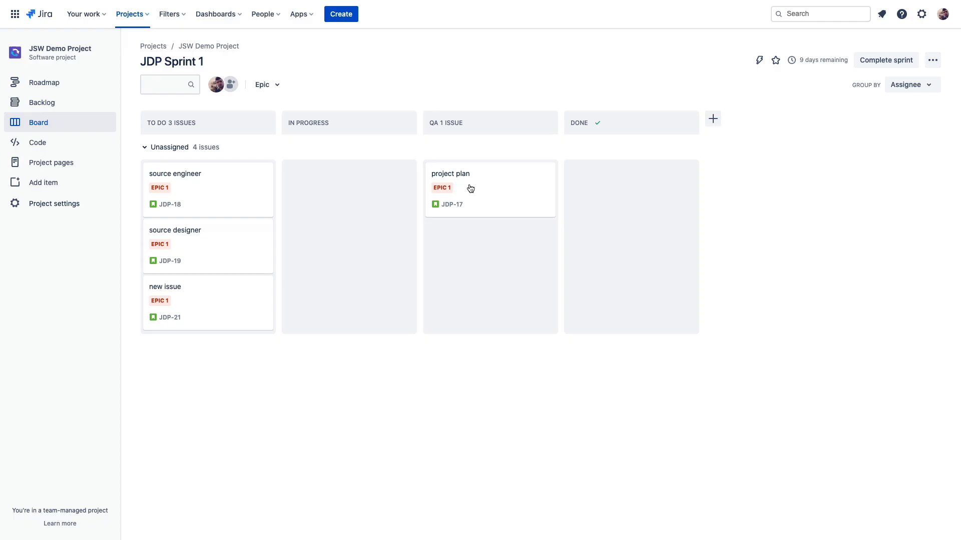
# Assign the "source engineer" and "source designer" stories to the newly added teammate.
pyautogui.click(196, 179)
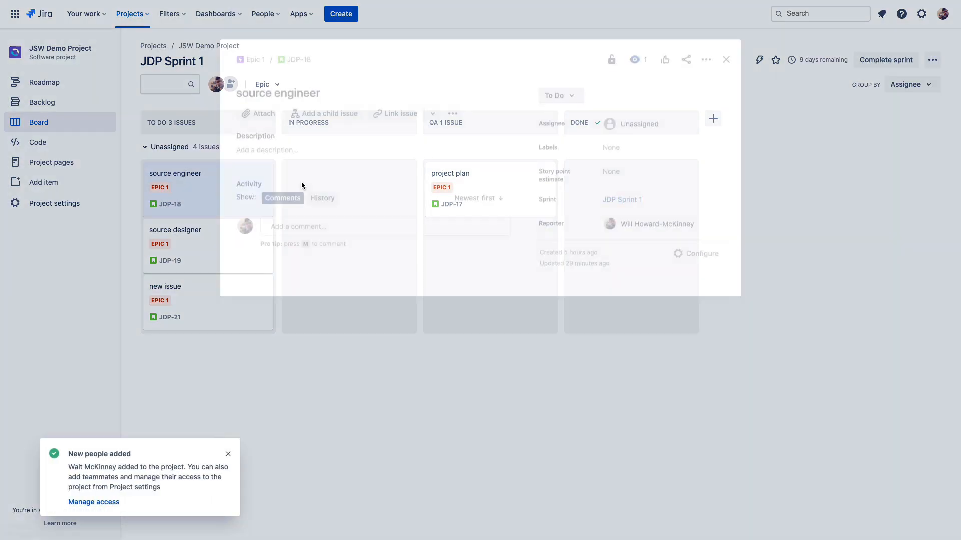
pyautogui.click(636, 115)
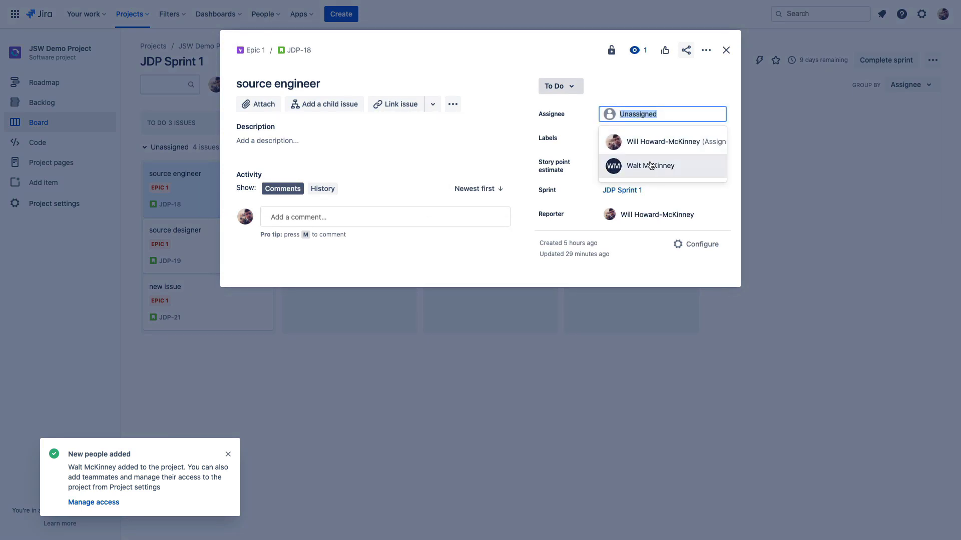
pyautogui.click(623, 165)
pyautogui.click(726, 50)
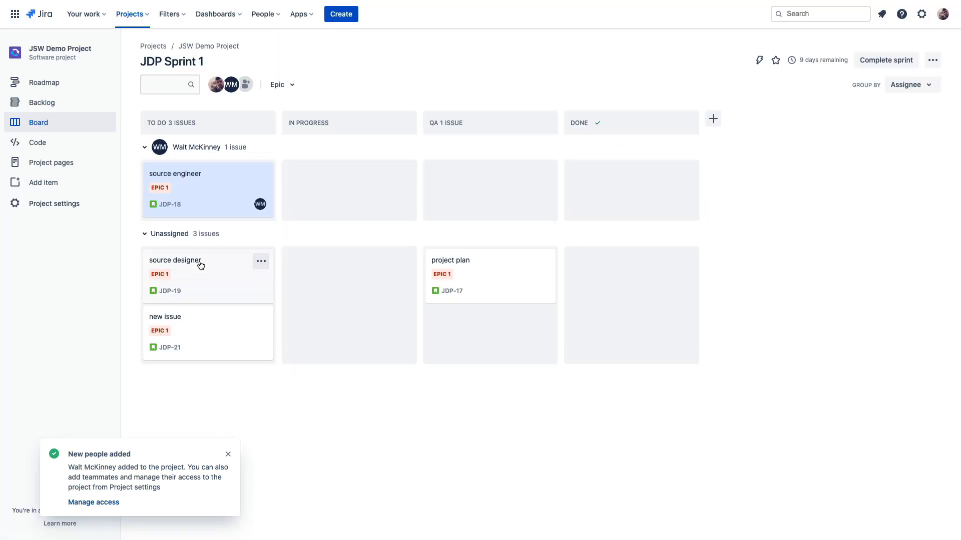
pyautogui.click(225, 273)
pyautogui.click(636, 115)
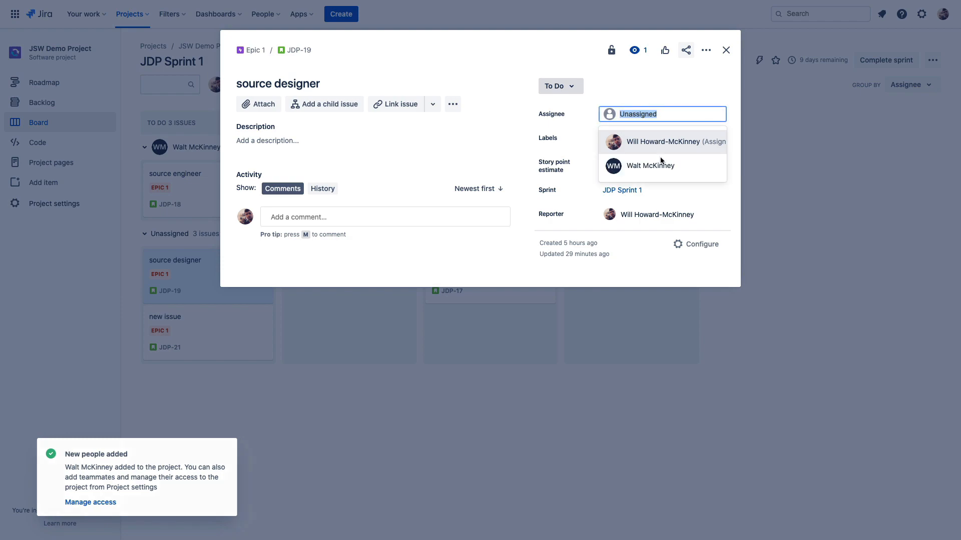
pyautogui.click(631, 163)
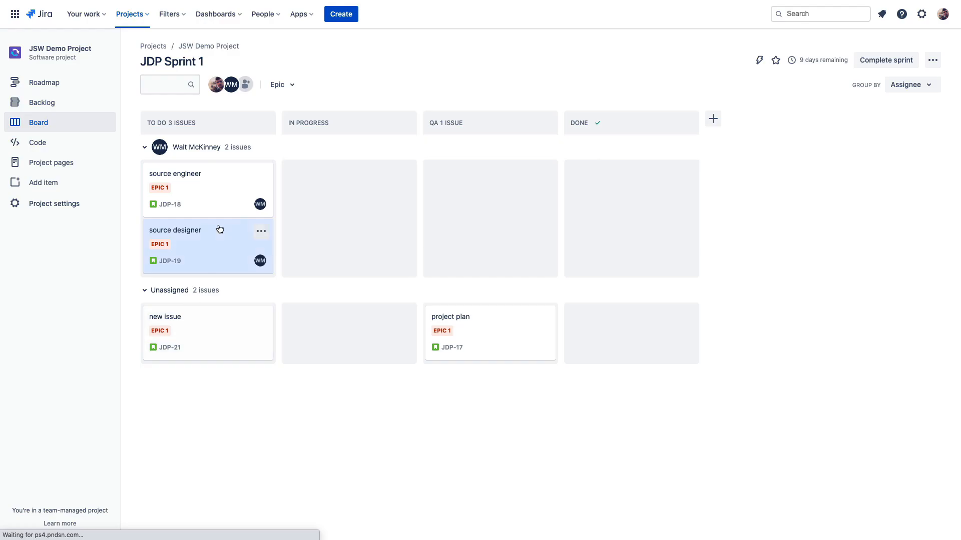
pyautogui.click(204, 321)
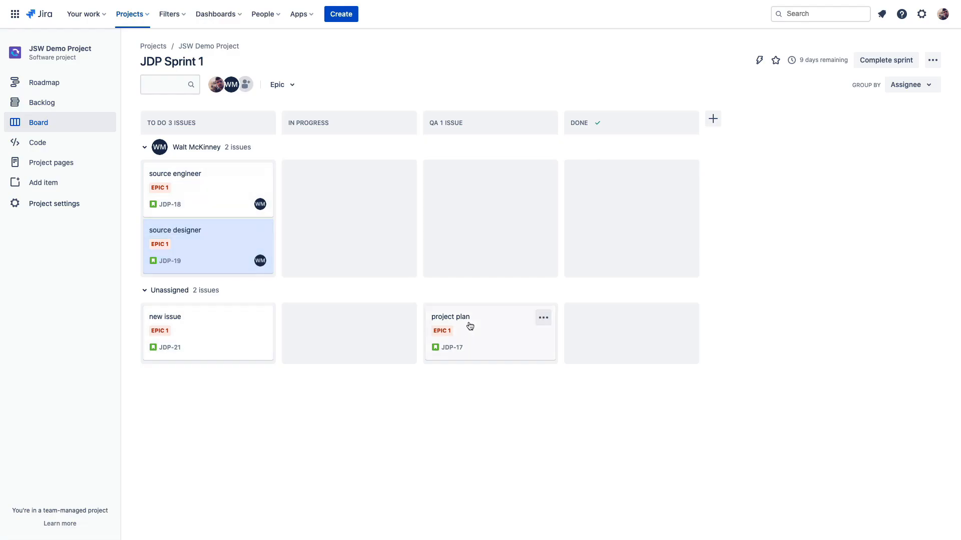
# Assign the "project plan" and "new issue" stories to the person who is their reporter.
pyautogui.click(480, 328)
pyautogui.click(666, 115)
pyautogui.click(662, 139)
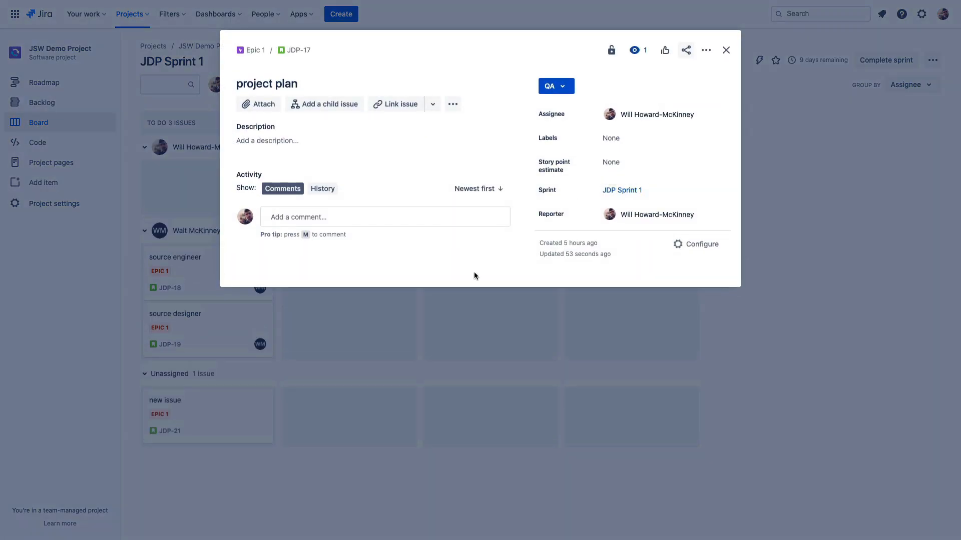
pyautogui.click(196, 426)
pyautogui.click(215, 420)
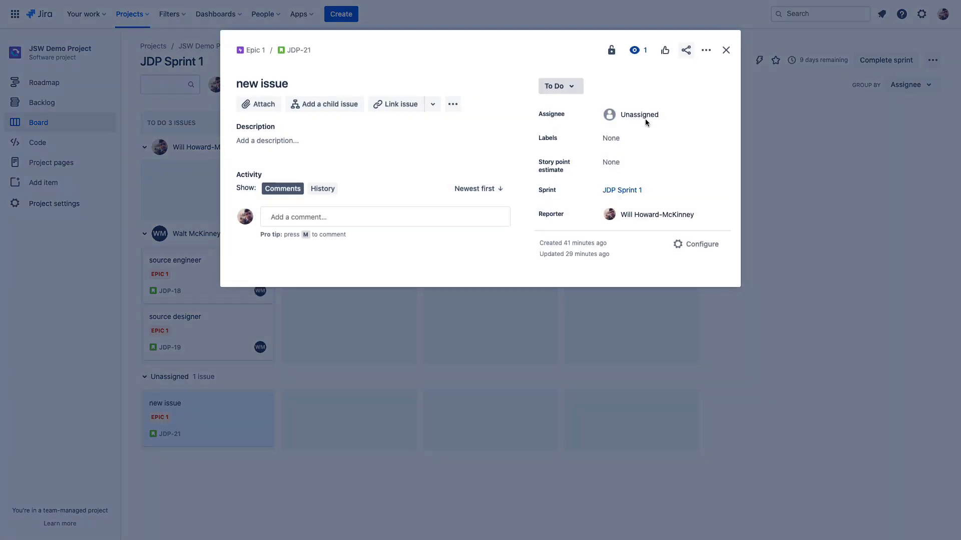
pyautogui.click(647, 115)
pyautogui.click(650, 141)
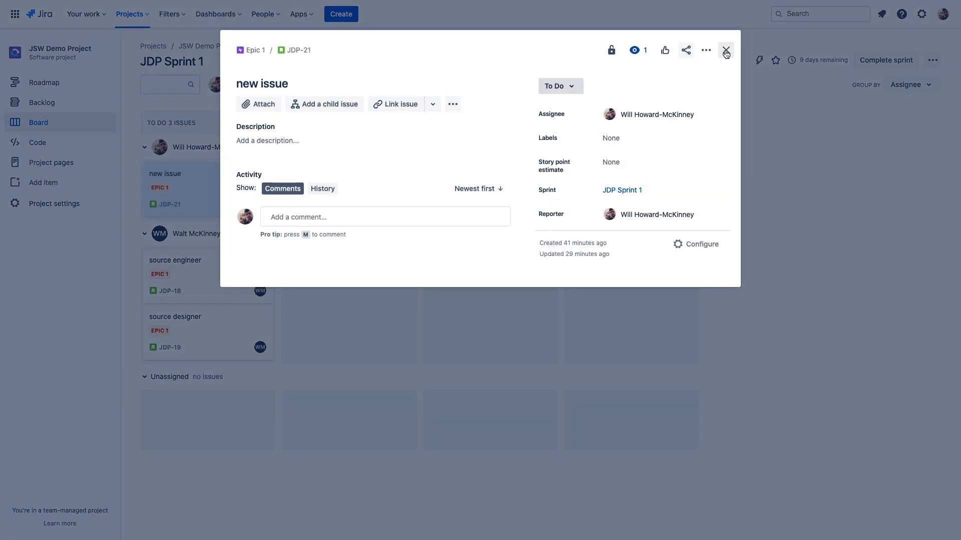
pyautogui.click(726, 50)
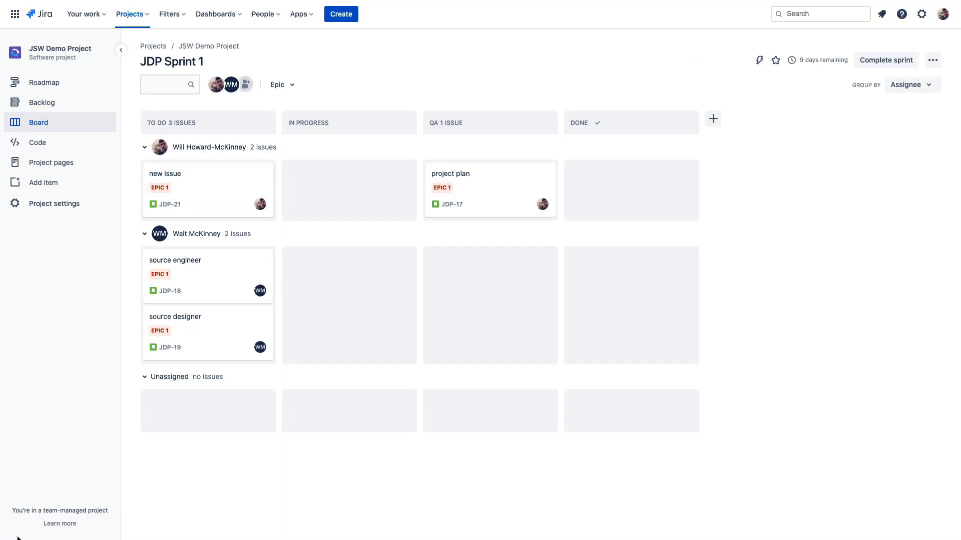
# Group the sprint board by epic, and star the board as a favorite.
pyautogui.click(910, 85)
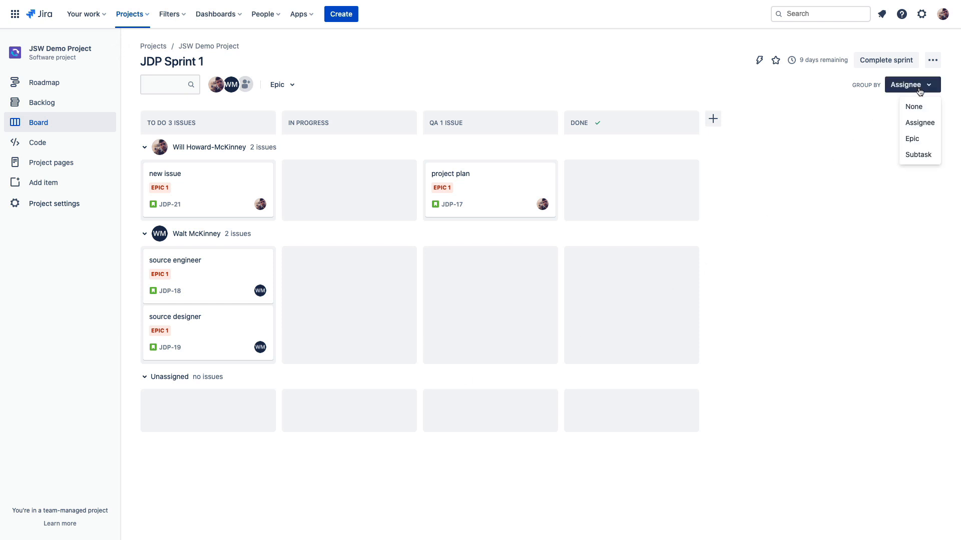
pyautogui.click(920, 138)
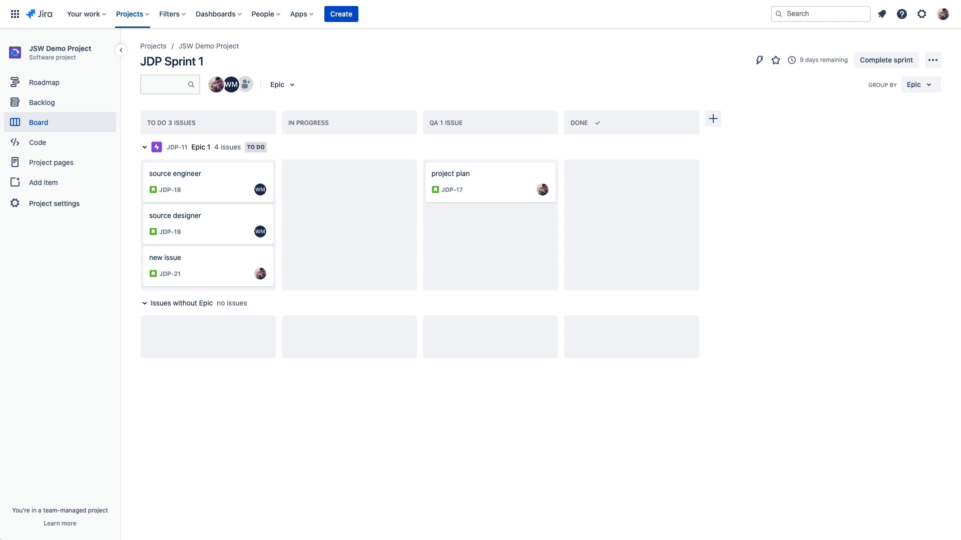
pyautogui.click(776, 64)
# Open the board's workflow editor to examine the project's statuses and transitions, and return to the board.
pyautogui.click(931, 64)
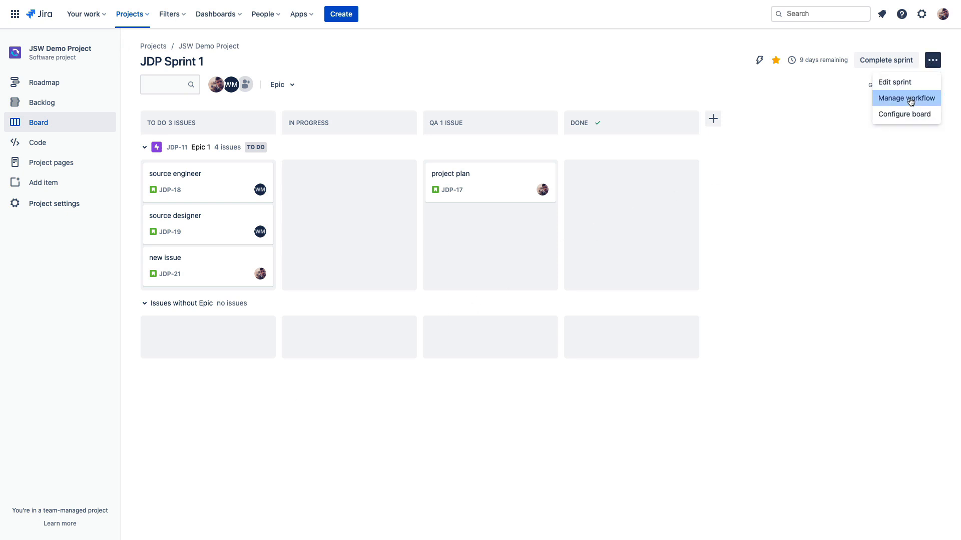
pyautogui.click(908, 97)
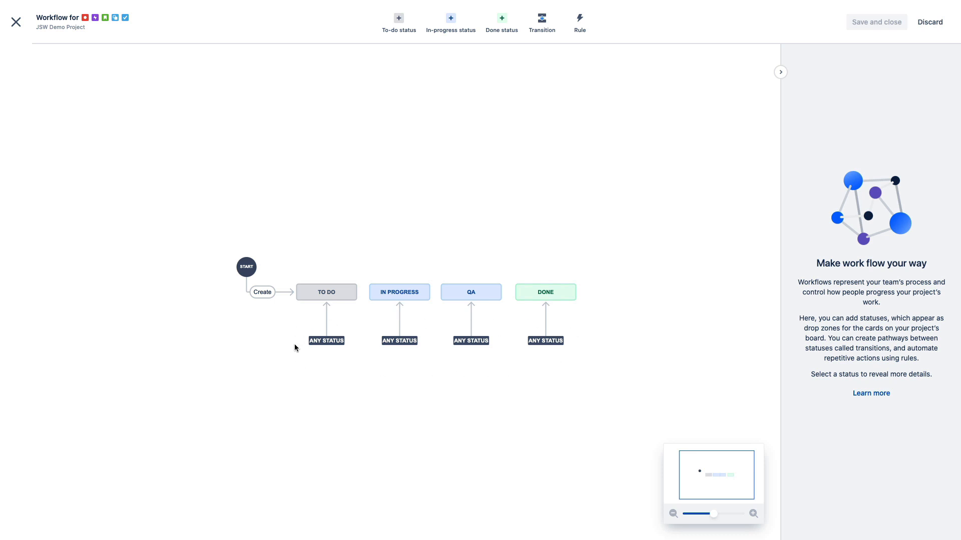
pyautogui.click(16, 22)
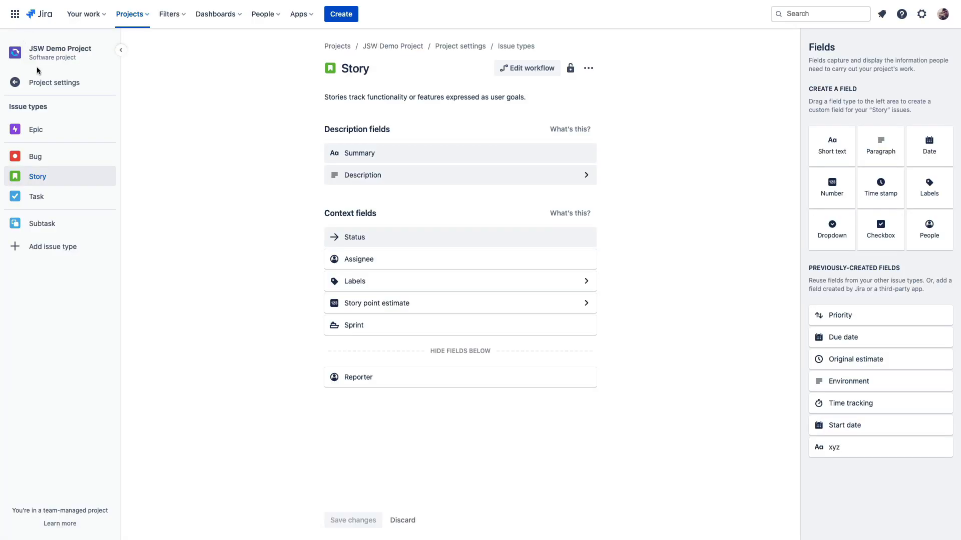
pyautogui.click(41, 82)
pyautogui.click(39, 82)
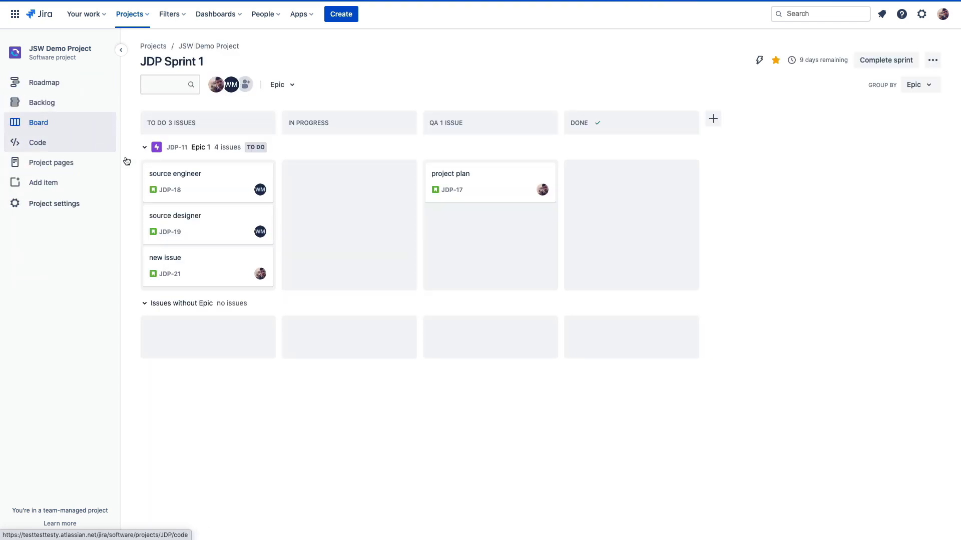
# Create a "Start work" transition from To Do to In Progress in the board's workflow.
pyautogui.moveTo(193, 182); pyautogui.dragTo(210, 171)
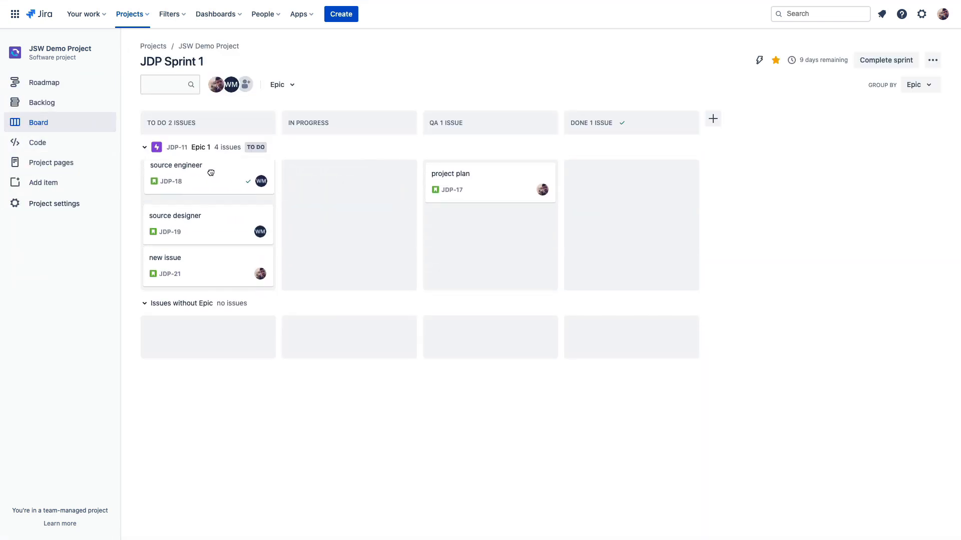
pyautogui.click(932, 60)
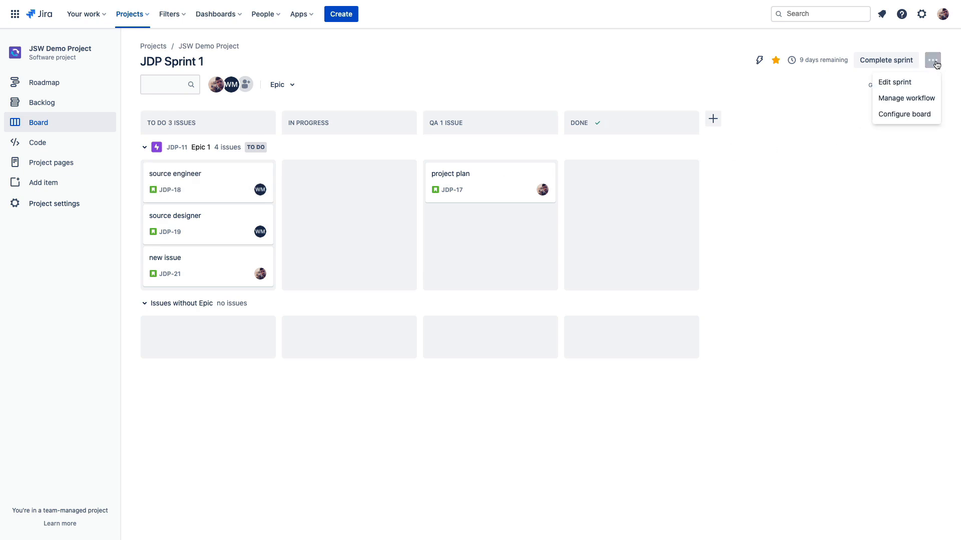
pyautogui.click(909, 98)
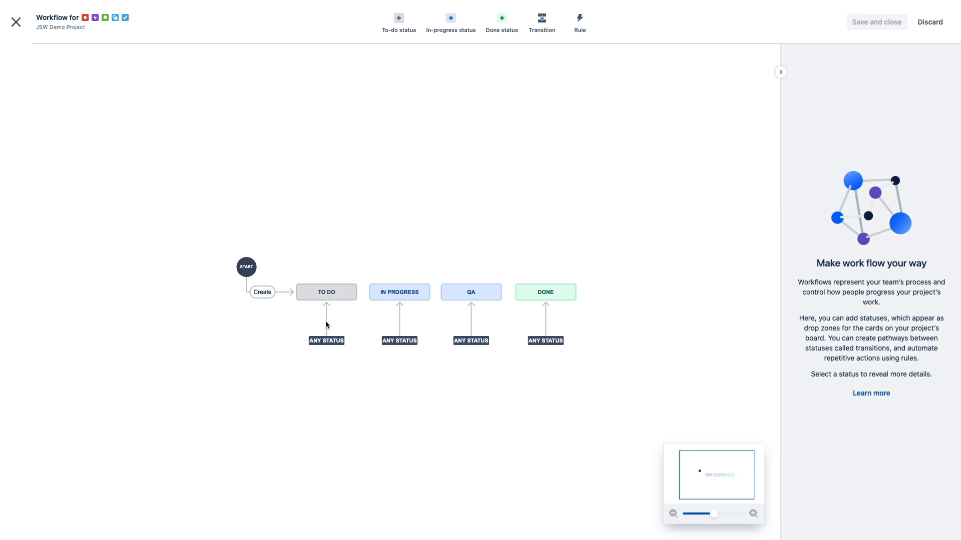
pyautogui.moveTo(344, 295)
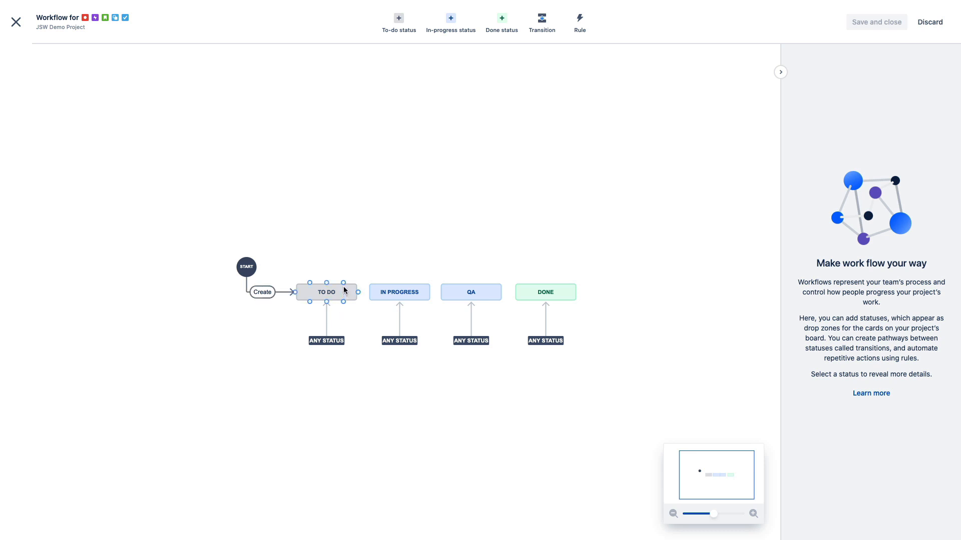
pyautogui.moveTo(343, 282); pyautogui.dragTo(383, 283)
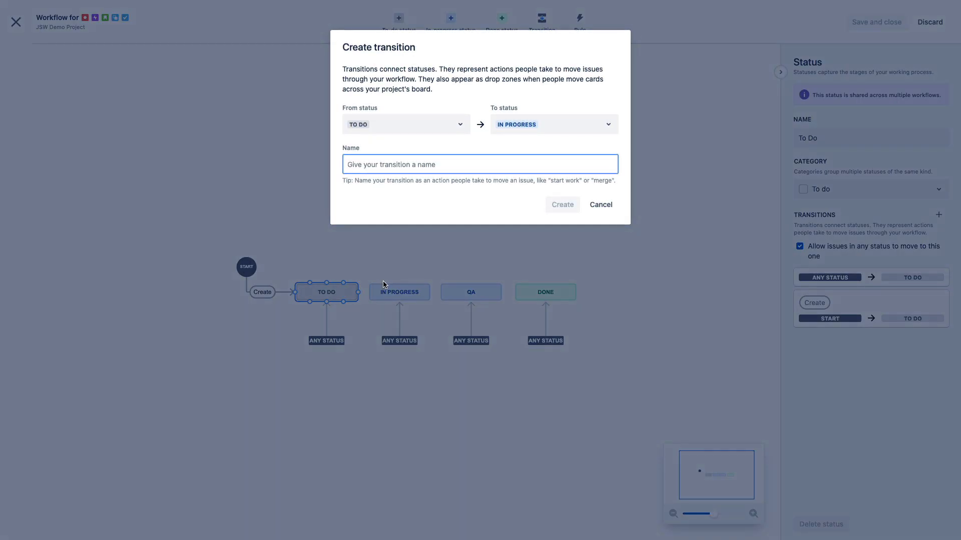
pyautogui.write('Start work')
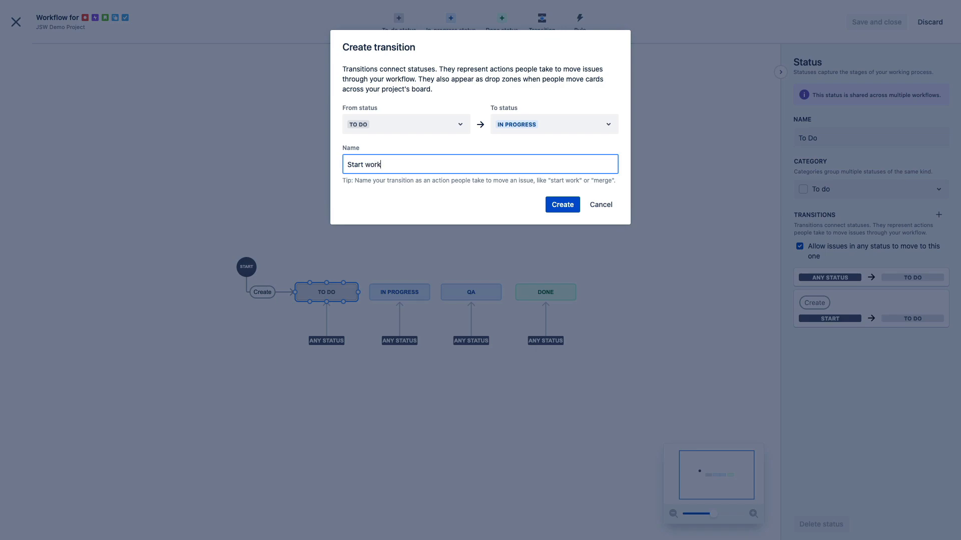
pyautogui.press('Return')
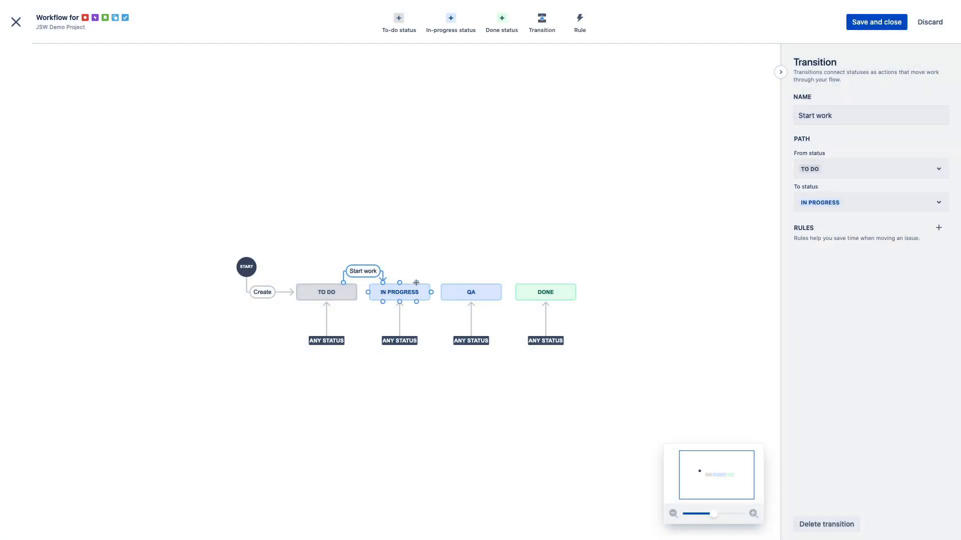
# Add a workflow transition named "Send to QA" from In Progress to QA.
pyautogui.moveTo(416, 282); pyautogui.dragTo(454, 282)
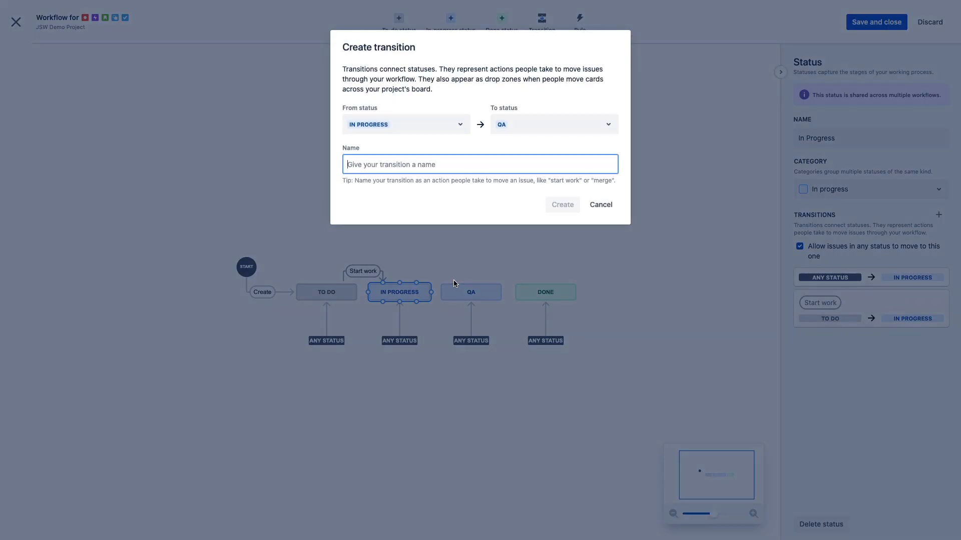
pyautogui.write('Send to ')
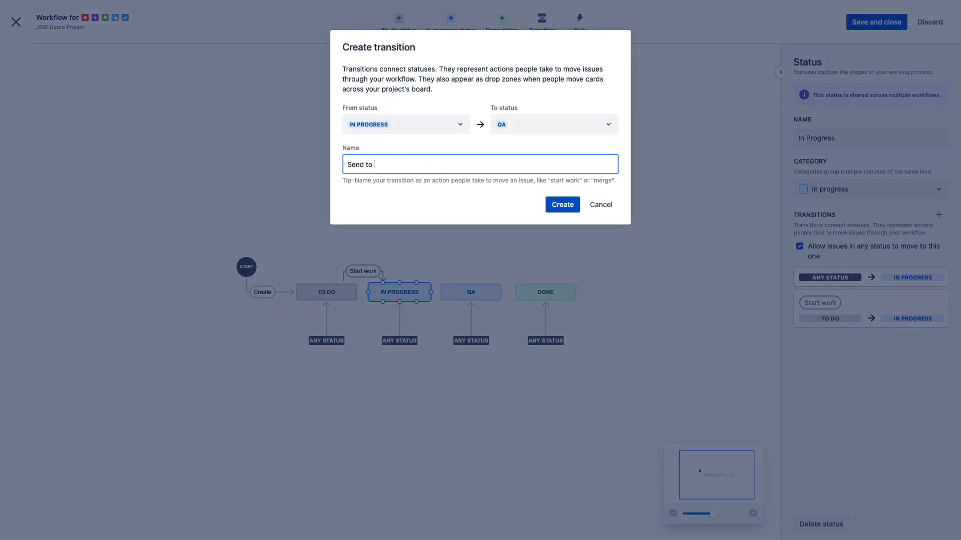
pyautogui.write('QA')
pyautogui.press('Return')
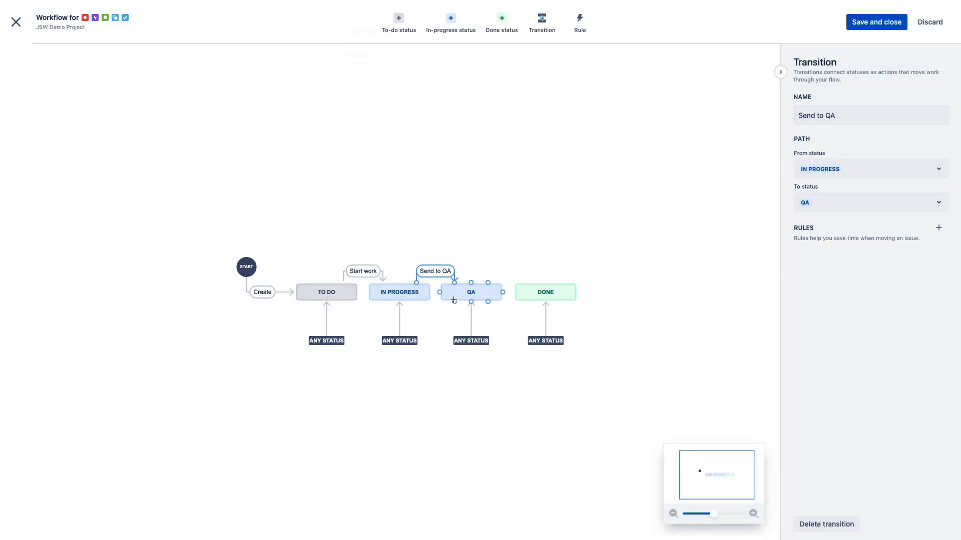
# Add a return transition named "QA Failed" from QA to In Progress.
pyautogui.click(454, 298)
pyautogui.moveTo(442, 308); pyautogui.dragTo(418, 301)
pyautogui.write('QA Failed')
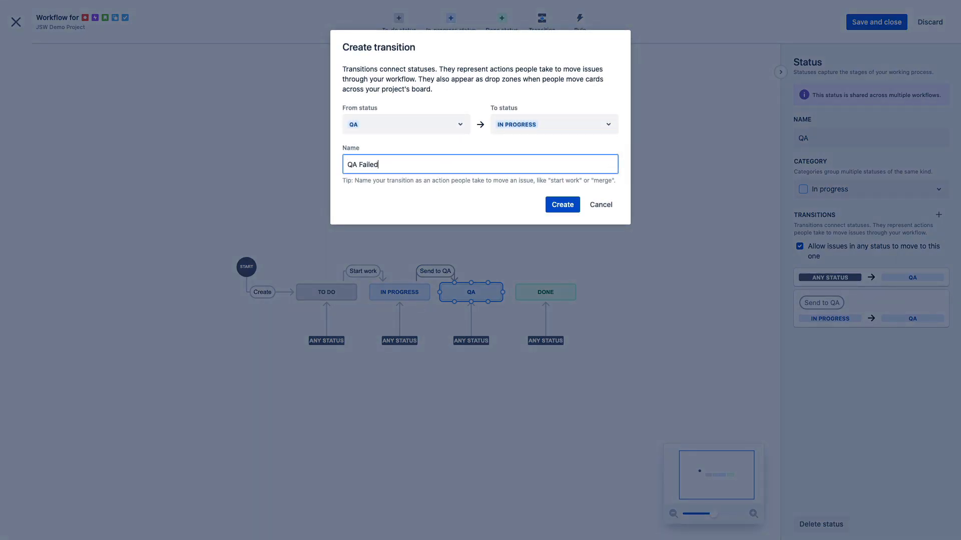
pyautogui.press('Return')
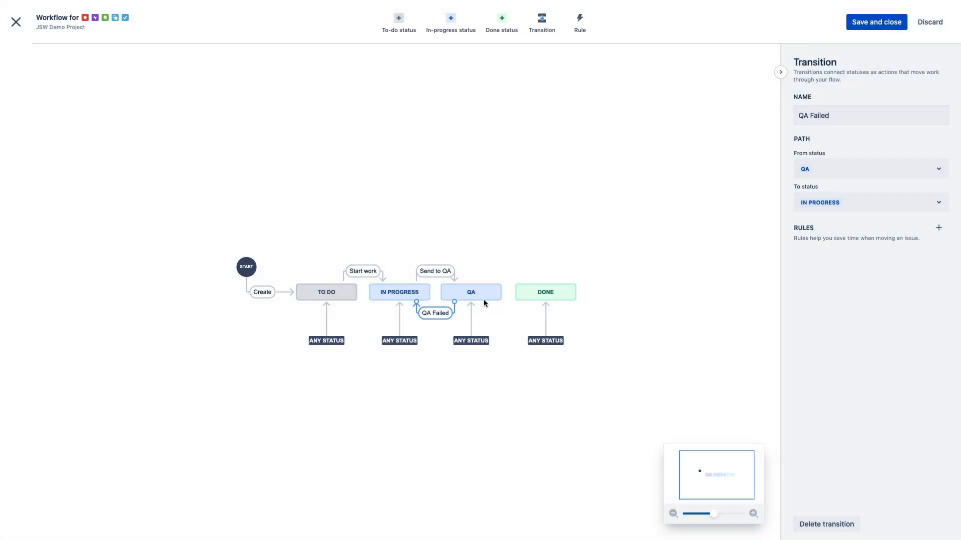
# Add a workflow transition named "QA Passed" from QA to Done.
pyautogui.click(486, 297)
pyautogui.moveTo(488, 301); pyautogui.dragTo(529, 299)
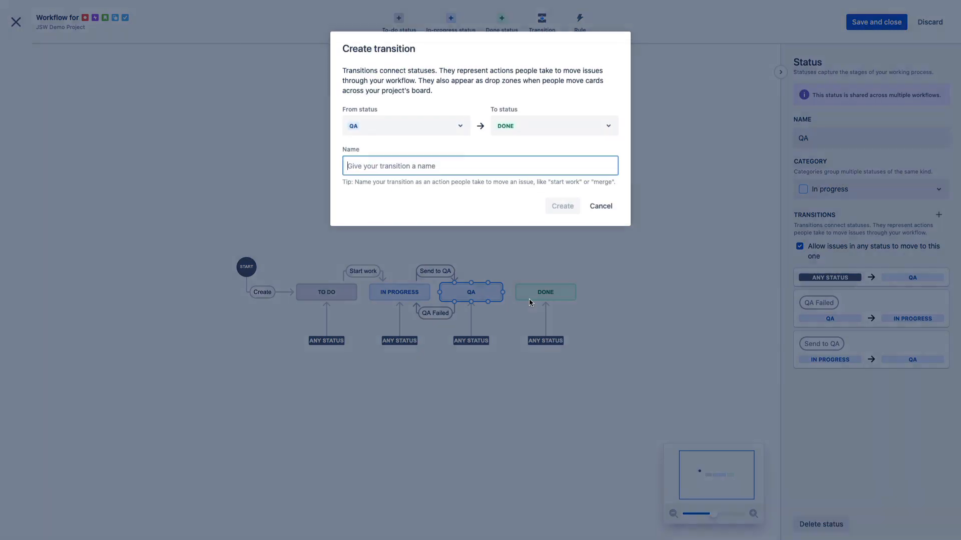
pyautogui.write('QA Passed')
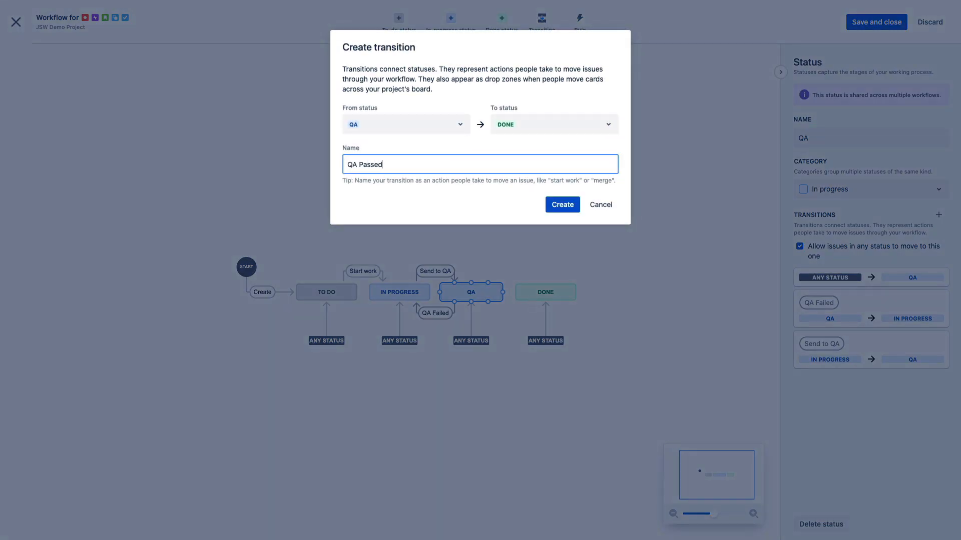
pyautogui.press('Return')
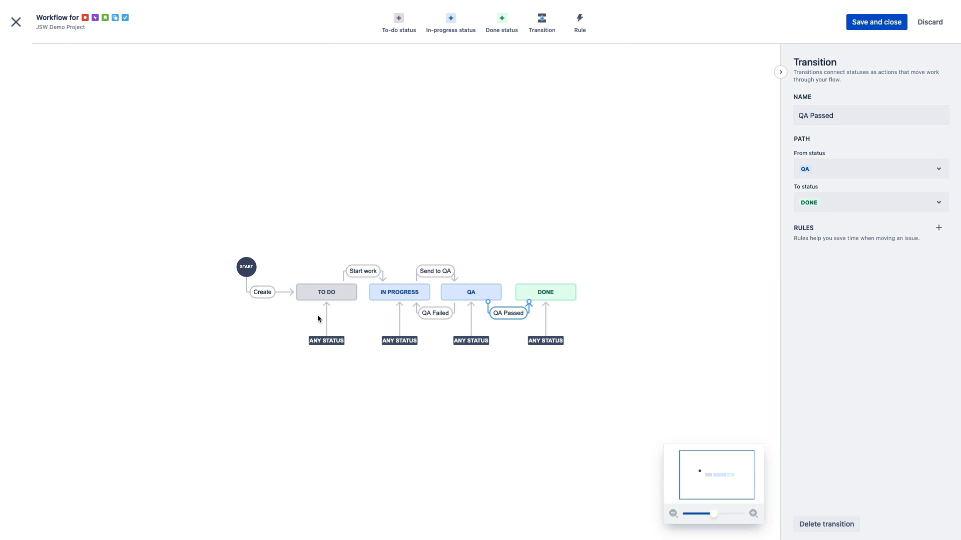
# Disallow moves from any status into the In Progress, QA and Done statuses, leaving only their named transitions.
pyautogui.click(345, 290)
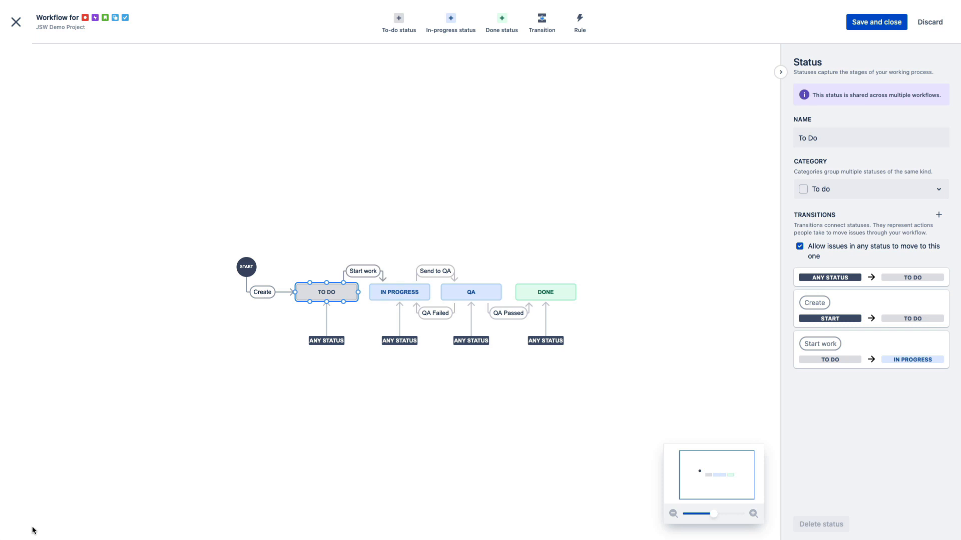
pyautogui.click(404, 293)
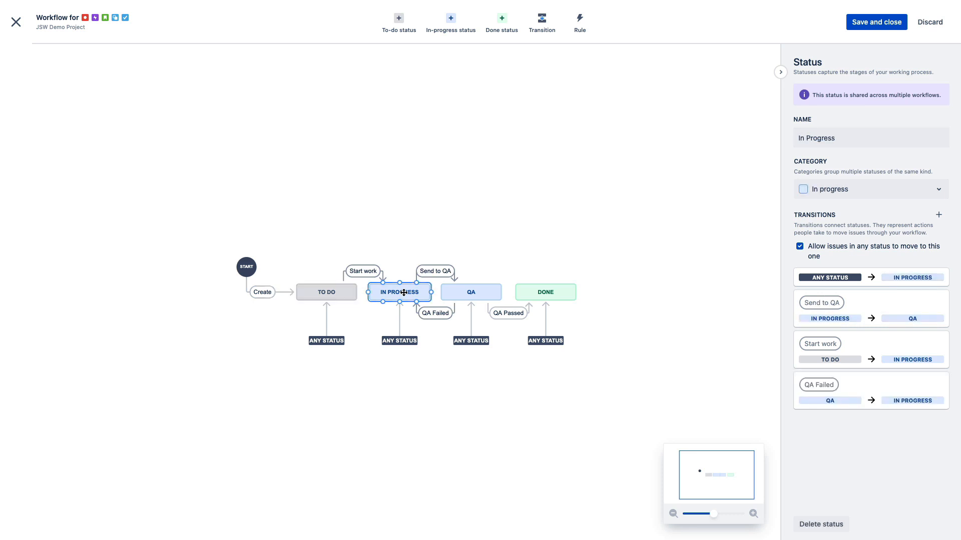
pyautogui.click(800, 246)
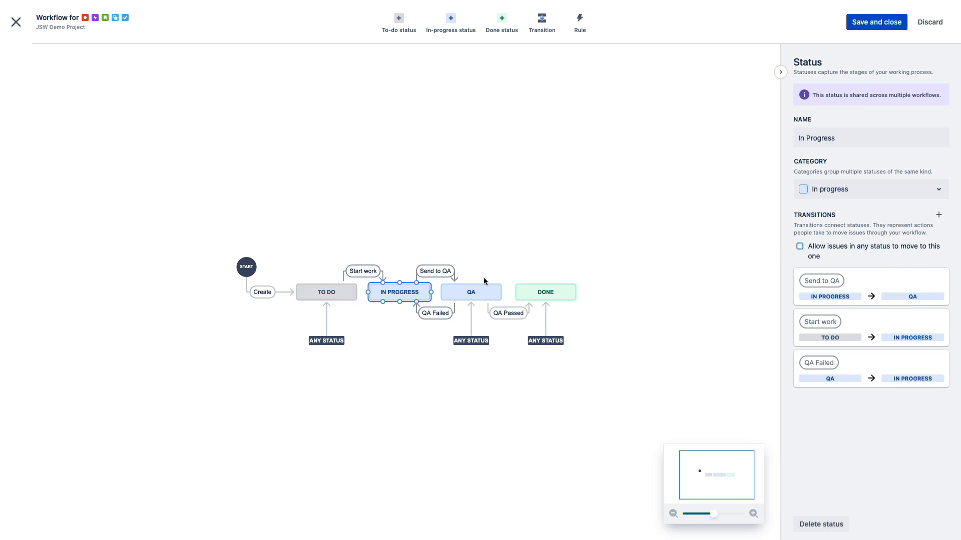
pyautogui.click(474, 292)
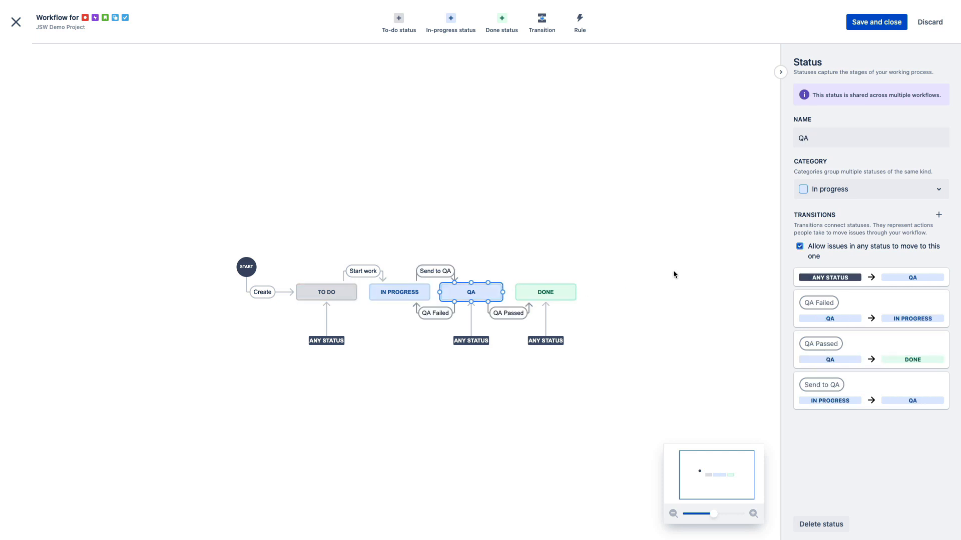
pyautogui.click(800, 246)
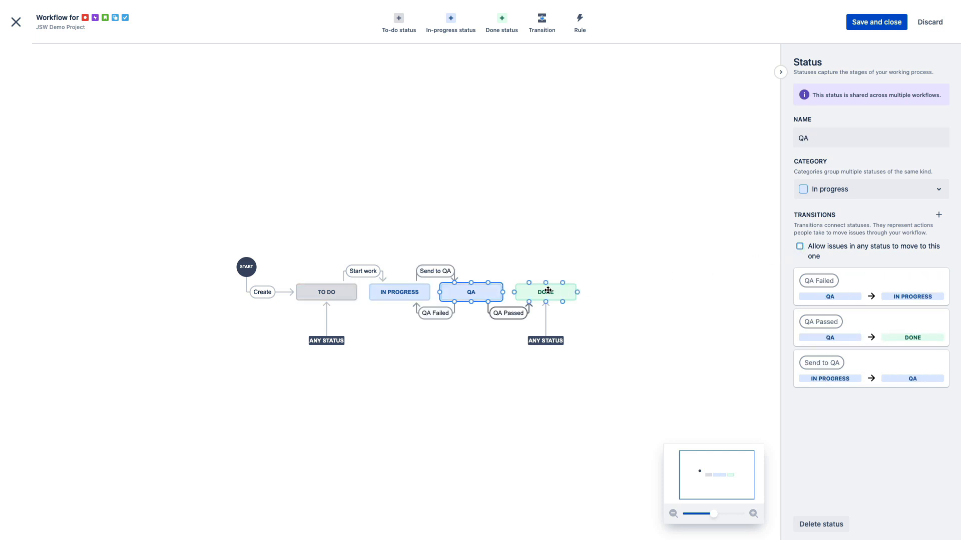
pyautogui.click(548, 290)
pyautogui.click(799, 246)
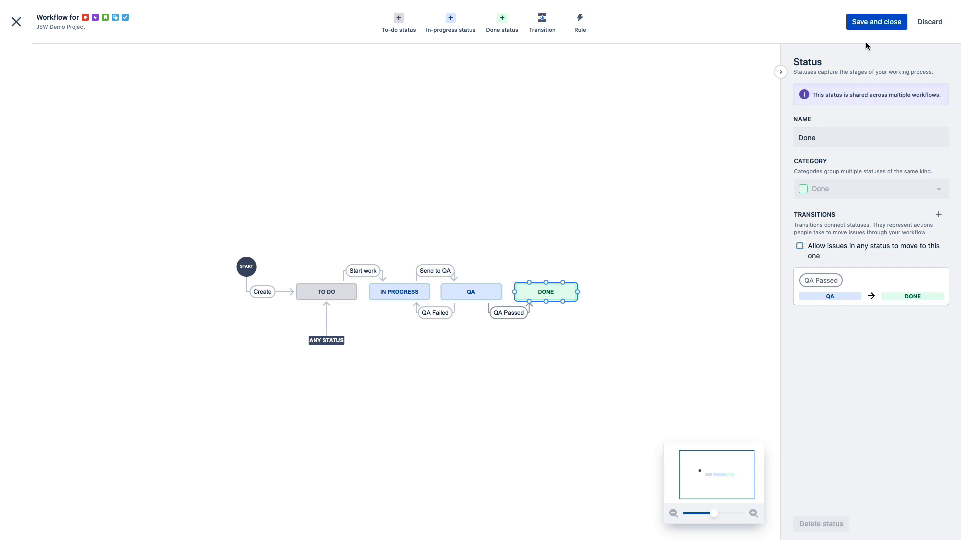
# Save the workflow changes for all issue types and return to the sprint board.
pyautogui.click(867, 27)
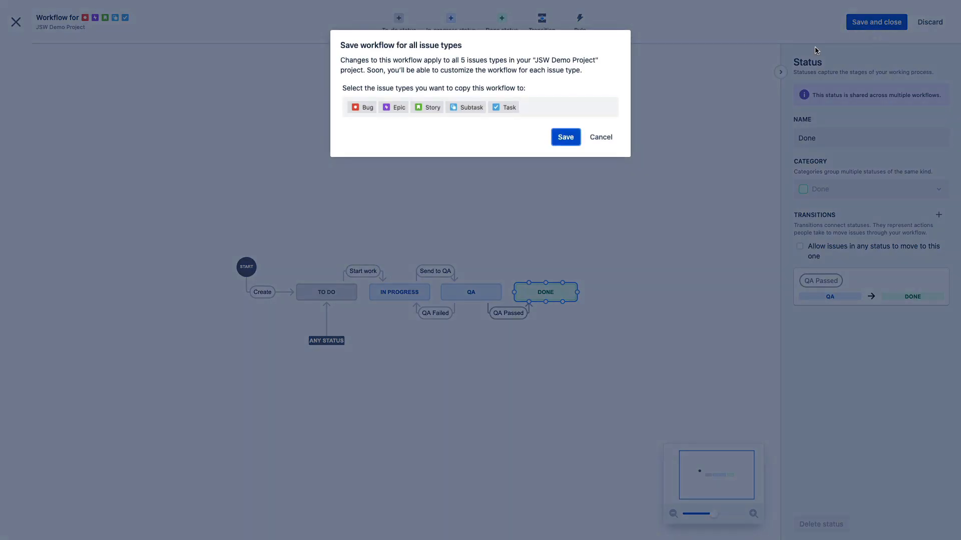
pyautogui.click(569, 138)
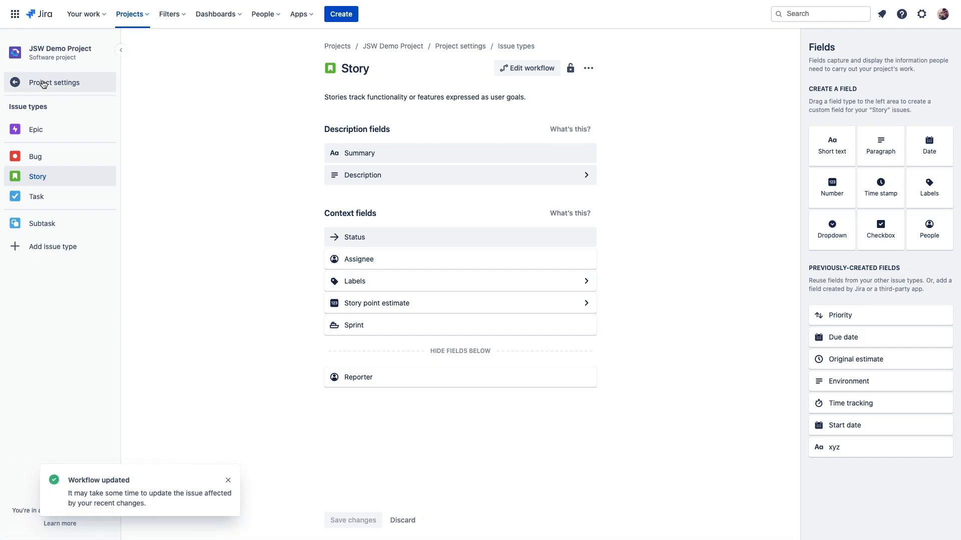
pyautogui.click(52, 84)
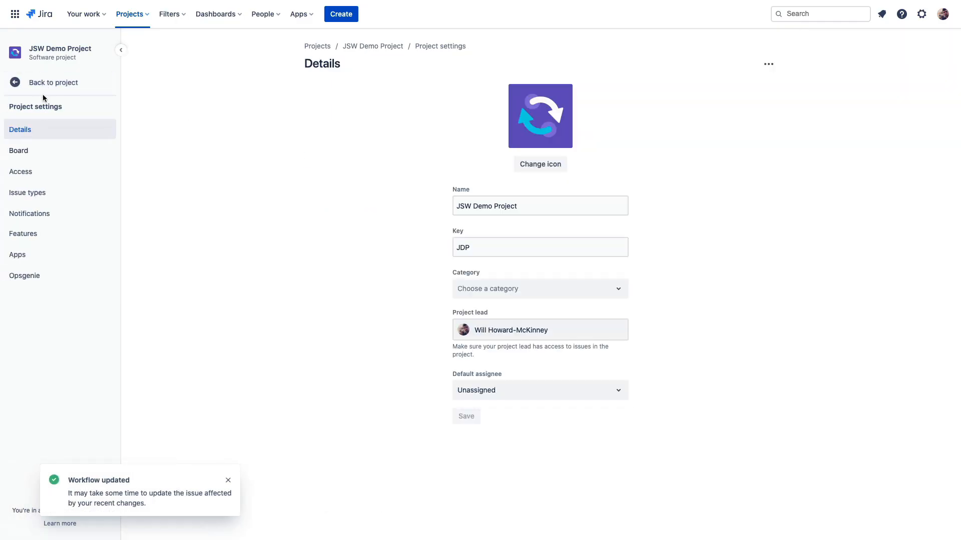
pyautogui.click(46, 87)
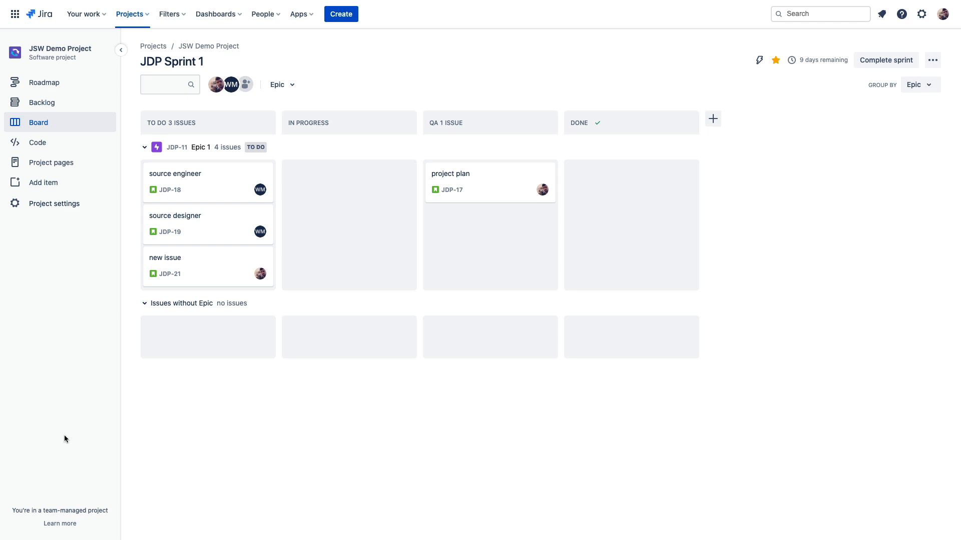
# Try moving the "source engineer" story from To Do straight to Done, and put it back in To Do.
pyautogui.moveTo(210, 186); pyautogui.dragTo(609, 183)
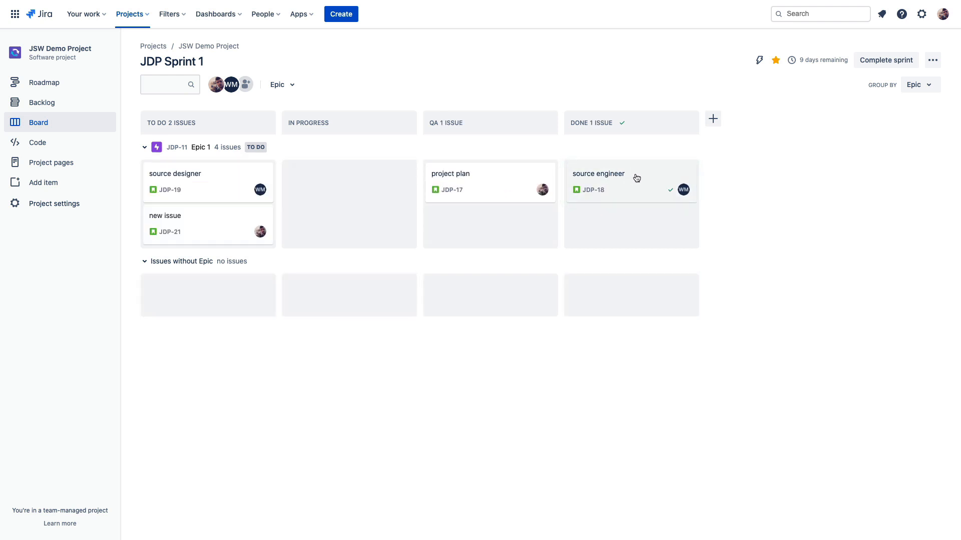
pyautogui.moveTo(635, 180); pyautogui.dragTo(215, 180)
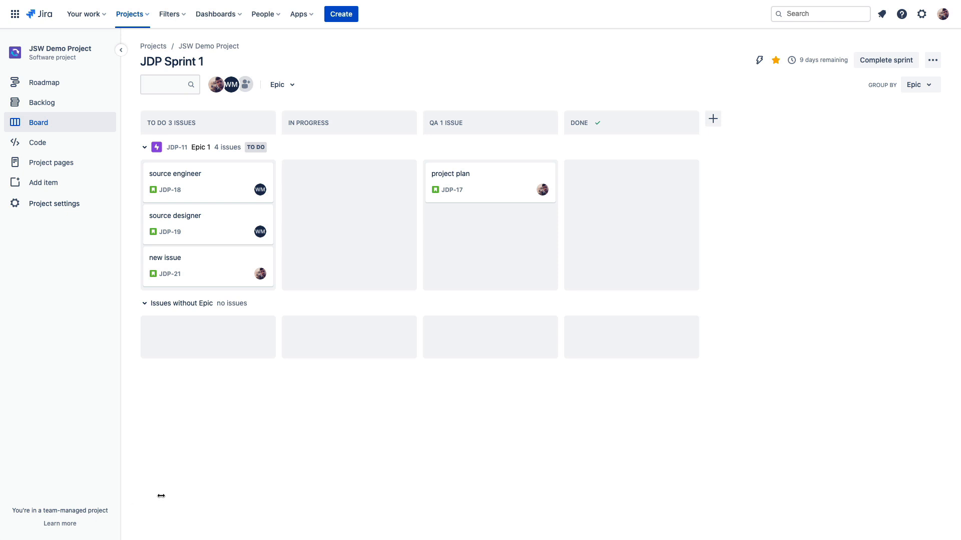
# Add an "Assign an issue to someone" workflow rule to the "Send to QA" transition, assigning issues to the newly added teammate.
pyautogui.click(933, 60)
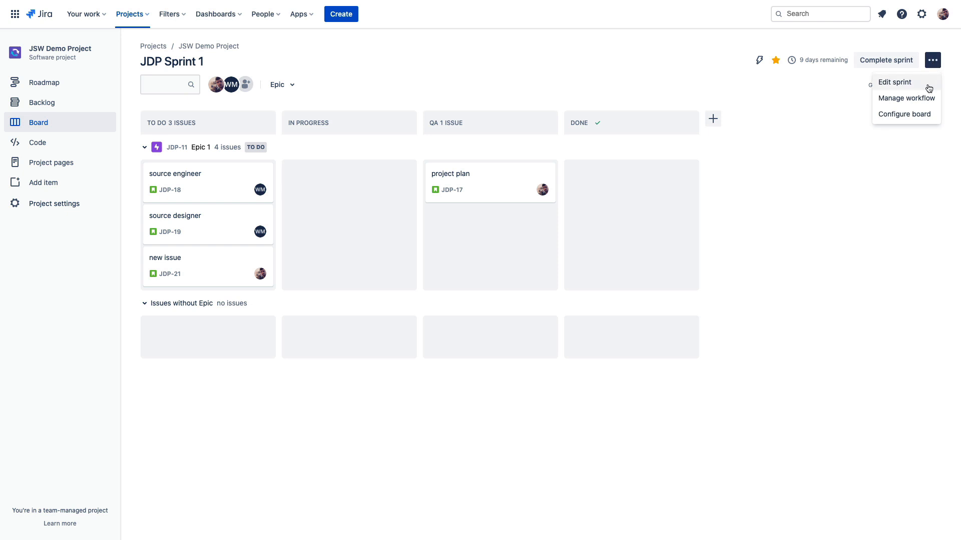
pyautogui.click(914, 98)
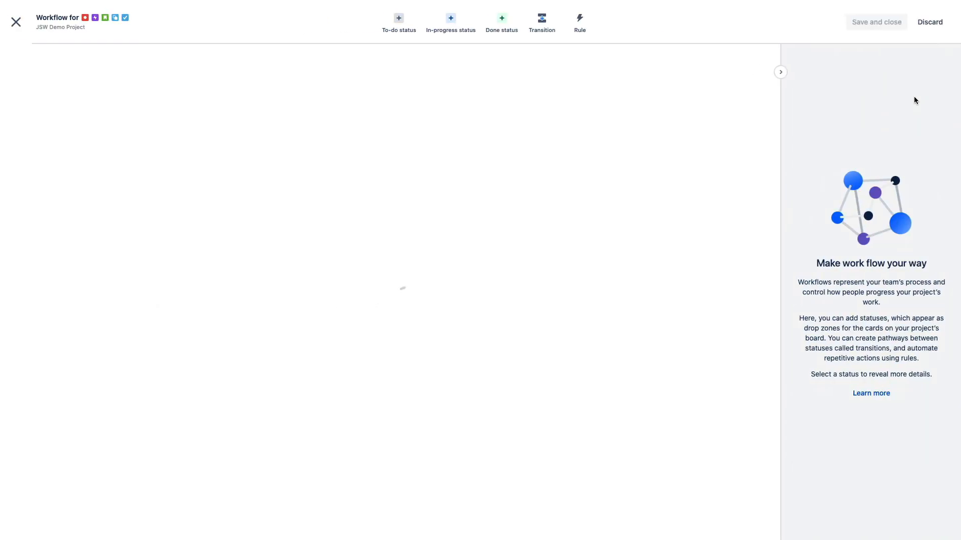
pyautogui.click(582, 20)
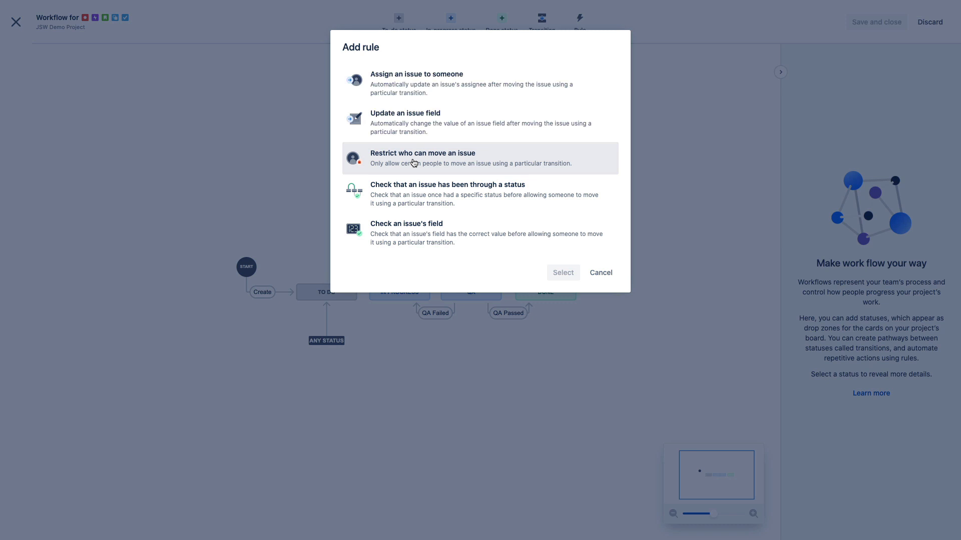
pyautogui.click(429, 76)
pyautogui.click(559, 274)
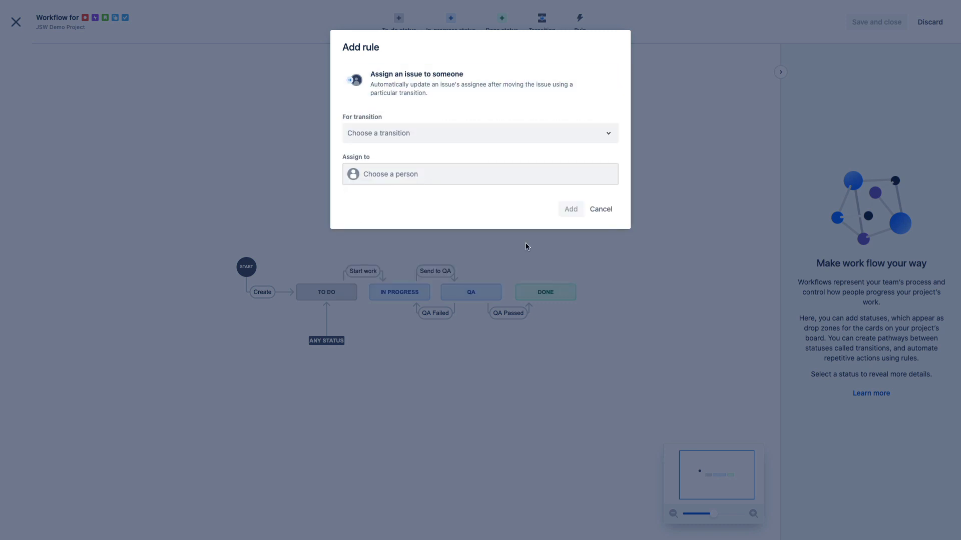
pyautogui.click(443, 137)
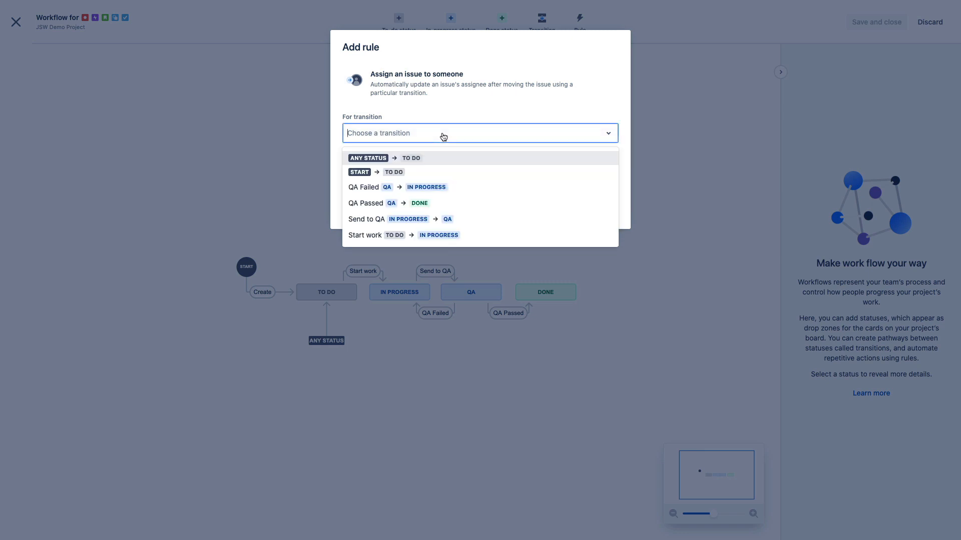
pyautogui.click(372, 220)
pyautogui.click(408, 177)
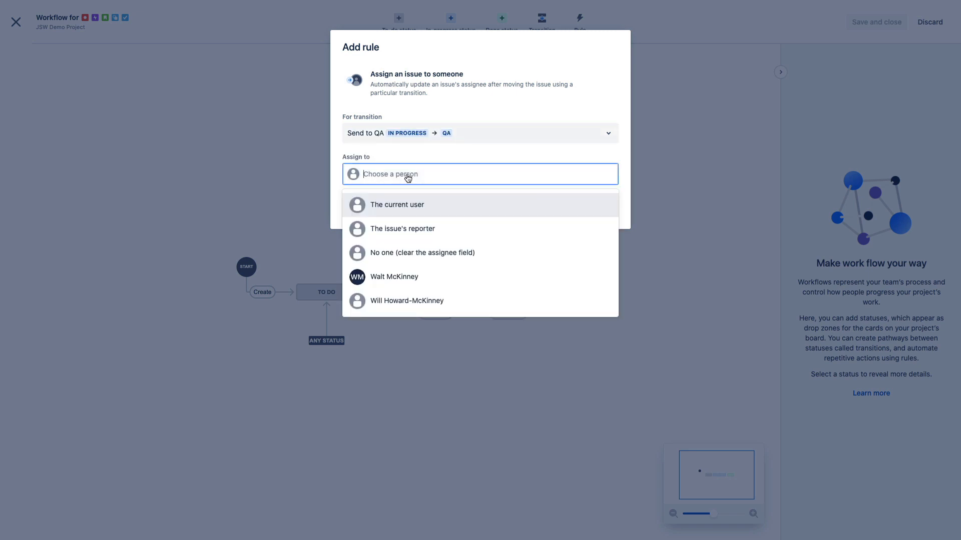
pyautogui.click(398, 275)
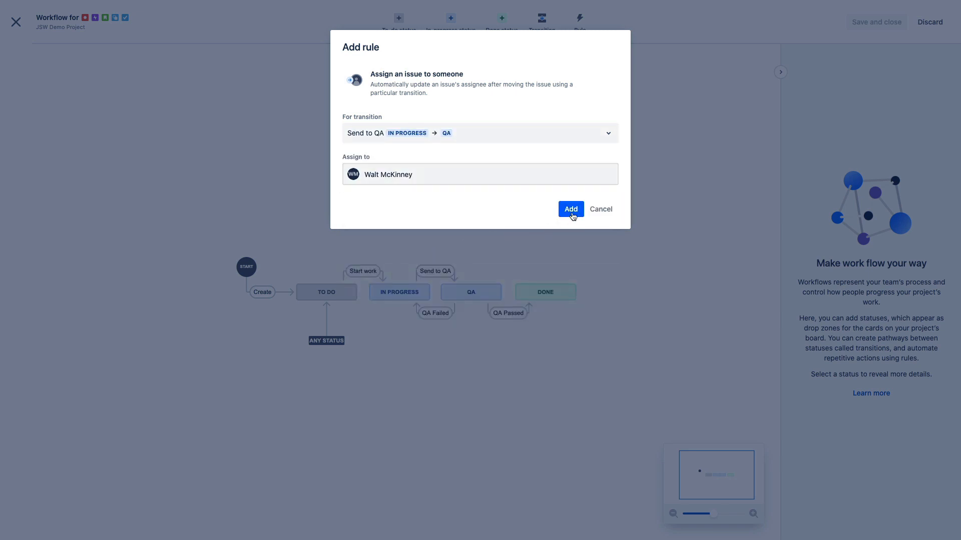
pyautogui.click(571, 210)
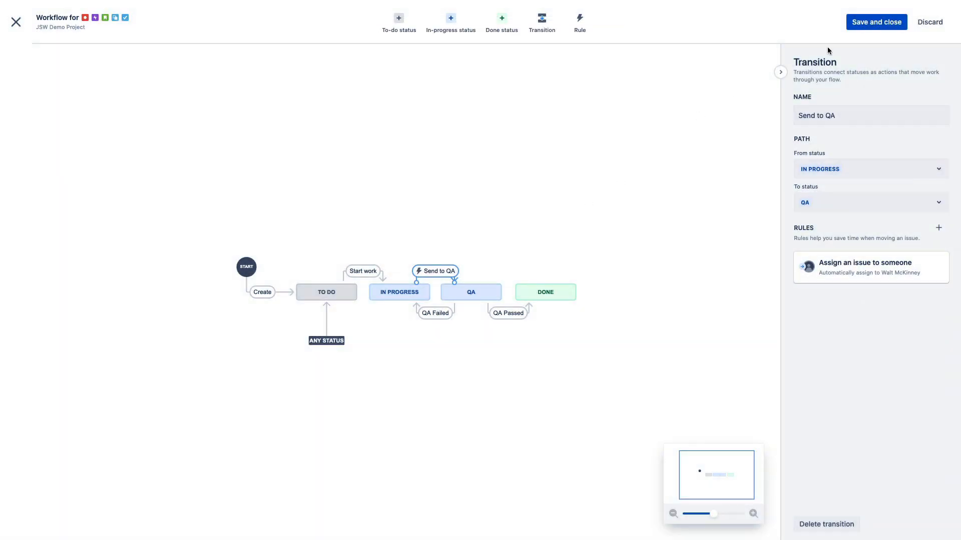
# Save the workflow with its new assignment rule for all issue types and return to the sprint board.
pyautogui.click(876, 21)
pyautogui.click(568, 138)
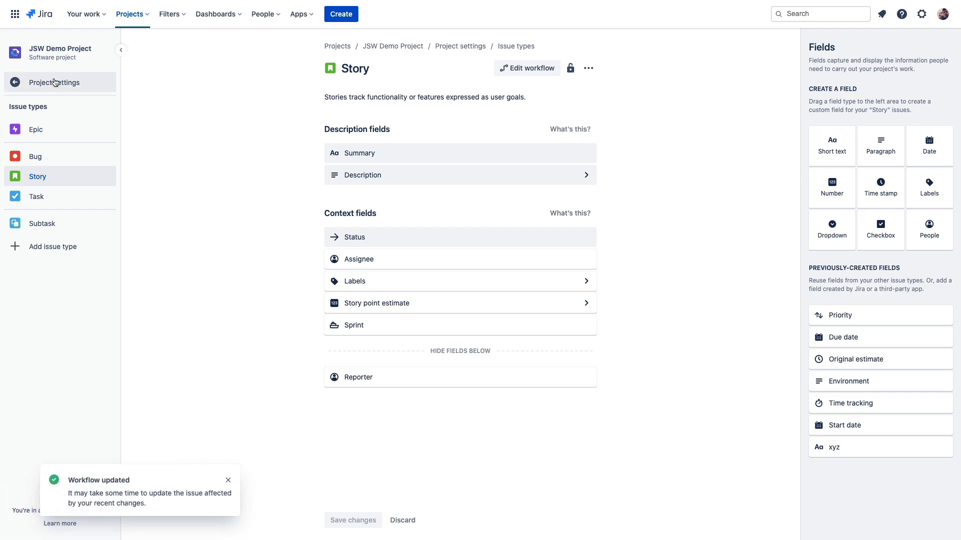
pyautogui.click(55, 82)
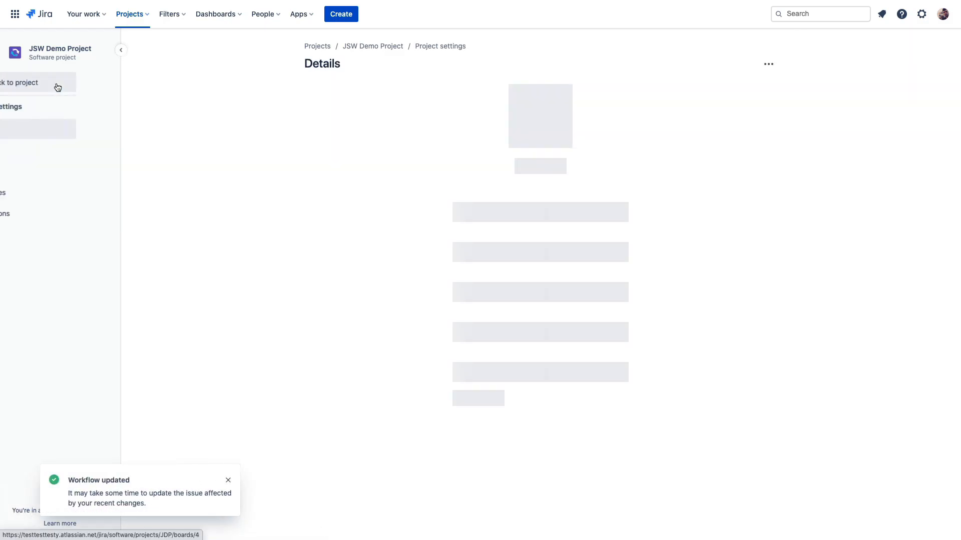
pyautogui.click(56, 85)
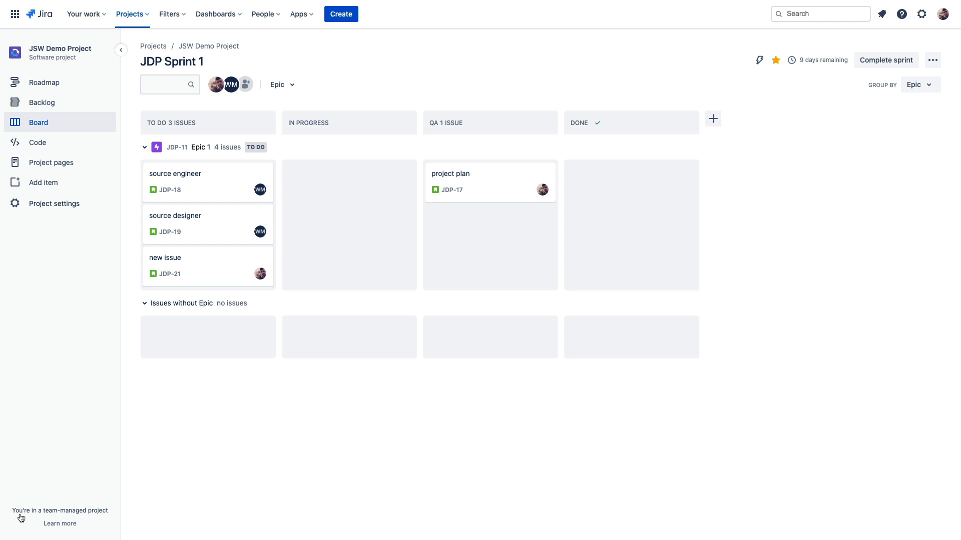
# Move the "new issue" story from To Do to In Progress and on to QA.
pyautogui.moveTo(217, 263); pyautogui.dragTo(363, 238)
pyautogui.moveTo(204, 270); pyautogui.dragTo(489, 175)
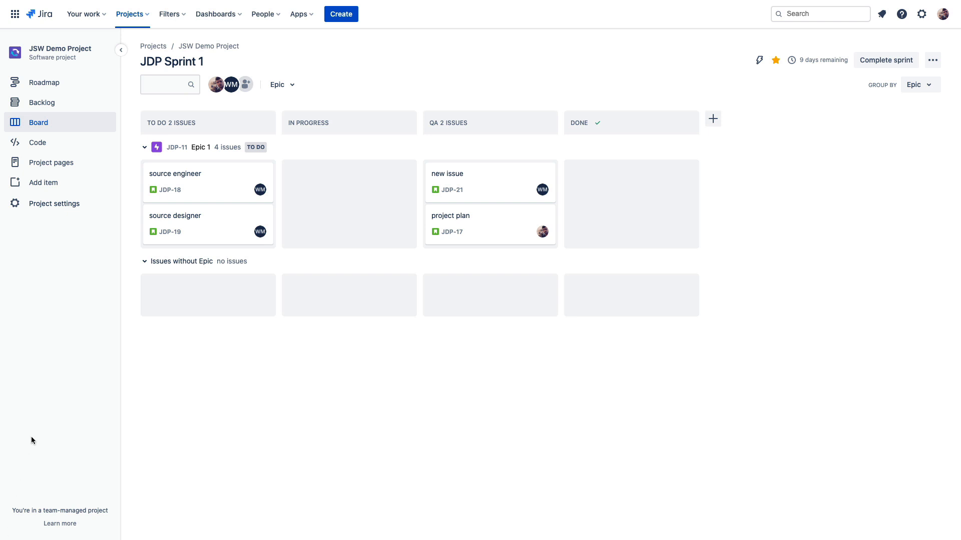
# Open the issue type settings in the project settings.
pyautogui.click(59, 205)
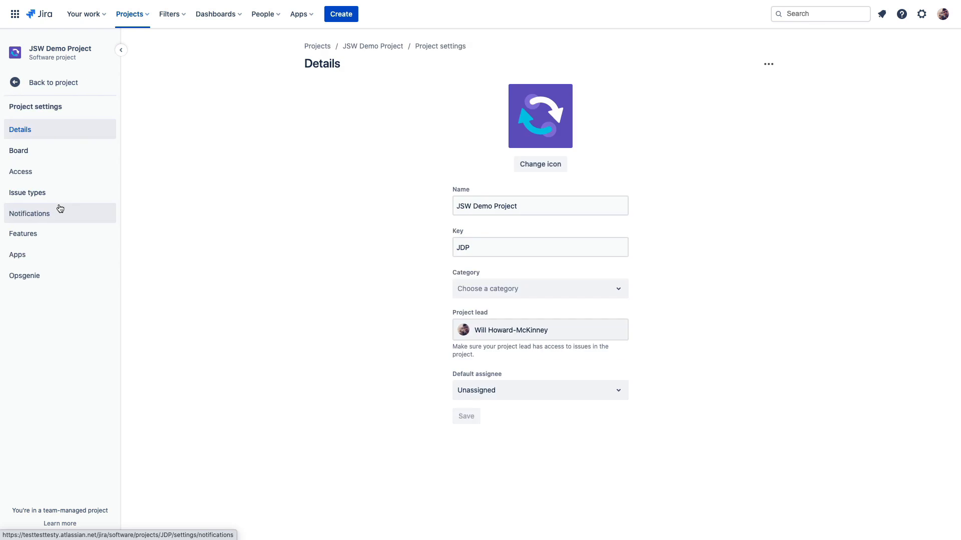
pyautogui.click(39, 195)
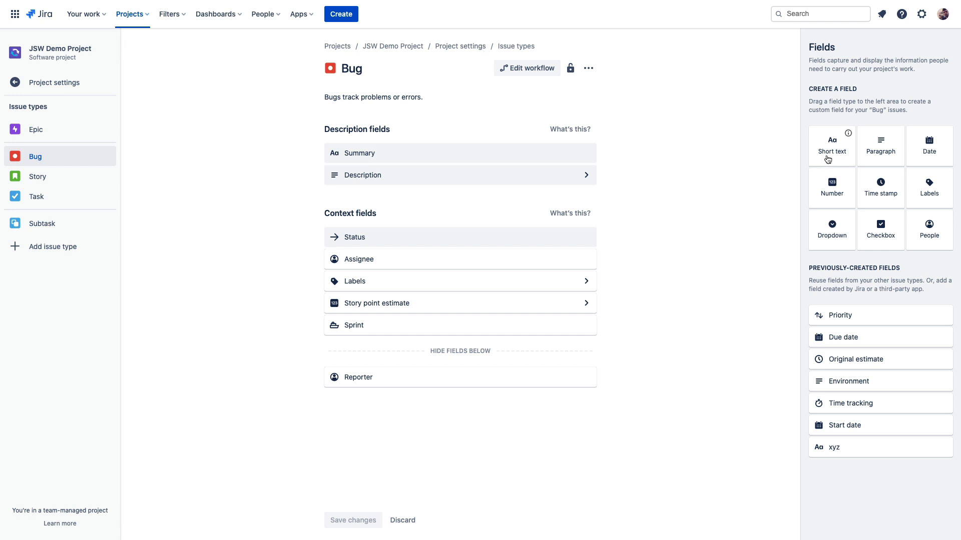
pyautogui.moveTo(828, 160); pyautogui.dragTo(792, 202)
pyautogui.moveTo(470, 281)
pyautogui.mouseDown()
pyautogui.moveTo(802, 276)
pyautogui.moveTo(521, 272)
pyautogui.moveTo(442, 281)
pyautogui.moveTo(457, 285)
pyautogui.mouseUp()
pyautogui.click(383, 68)
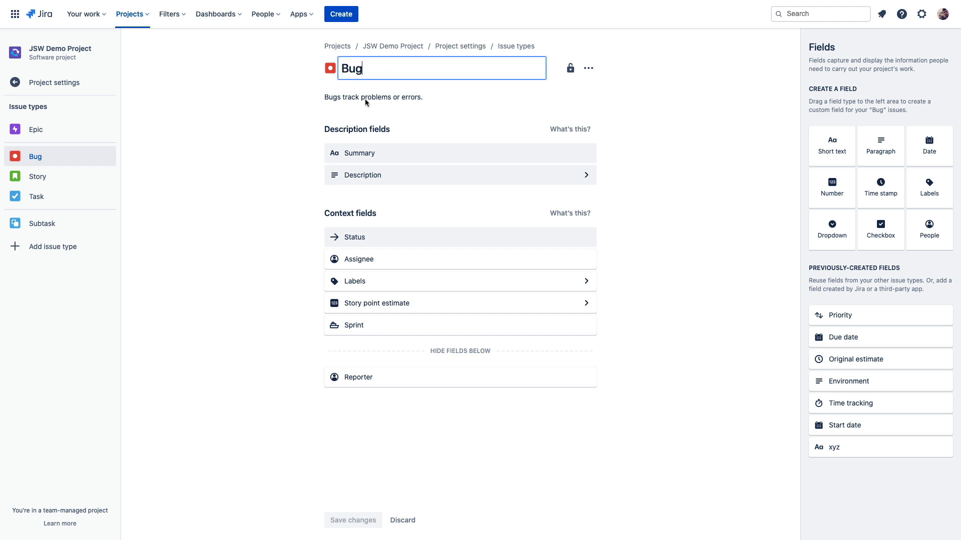
pyautogui.moveTo(391, 288)
pyautogui.mouseDown()
pyautogui.moveTo(392, 311)
pyautogui.moveTo(405, 275)
pyautogui.mouseUp()
pyautogui.click(353, 97)
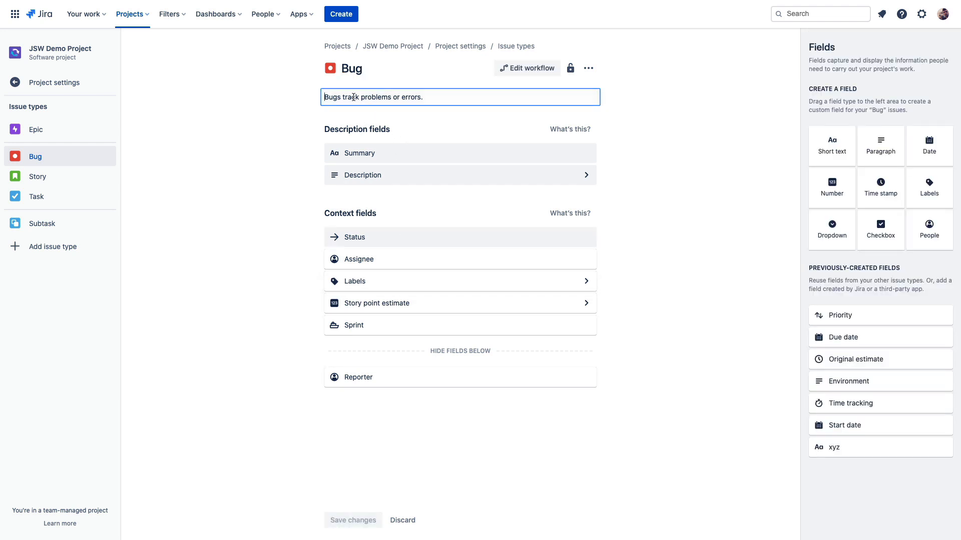
pyautogui.click(281, 116)
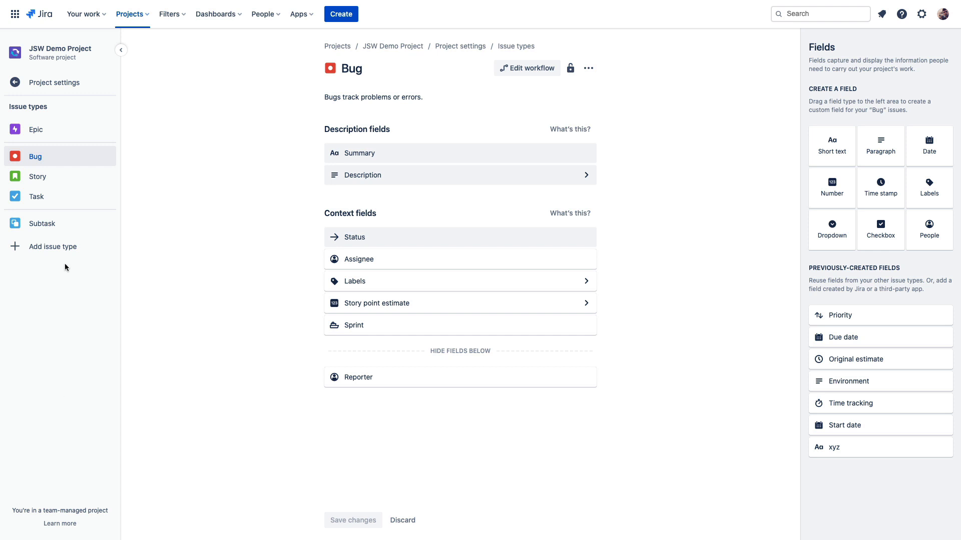
# Create an issue type named "Feature Enhancement" with the blue code-brackets icon.
pyautogui.click(58, 248)
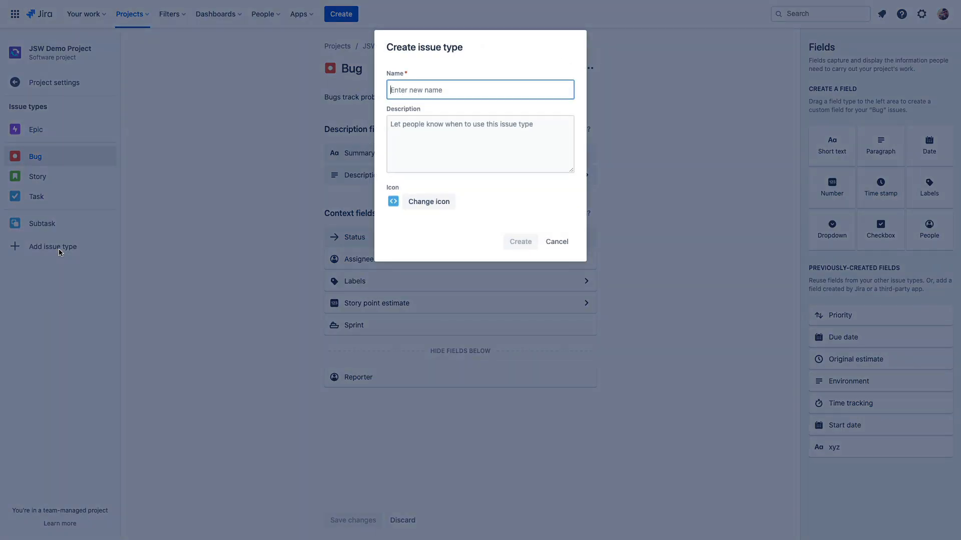
pyautogui.write('Feature Enhancement')
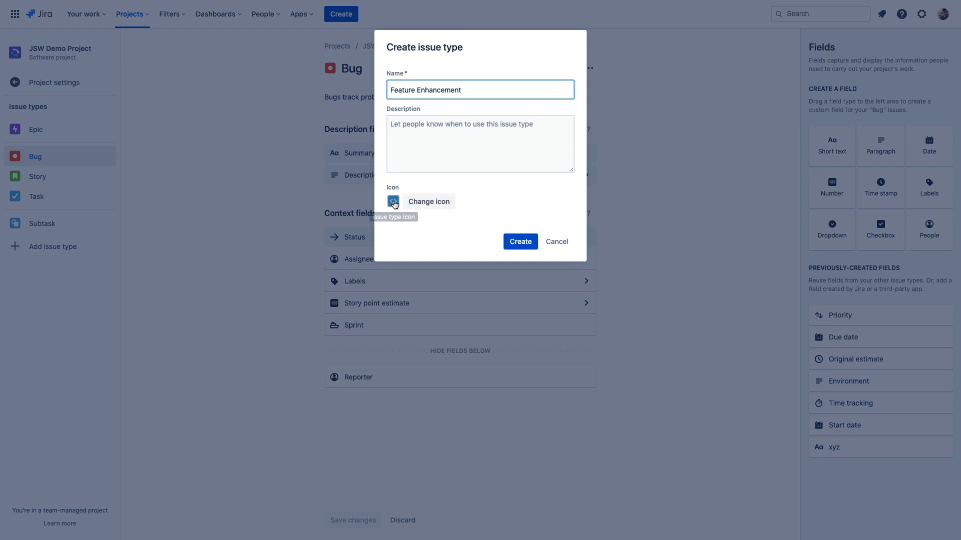
pyautogui.click(412, 203)
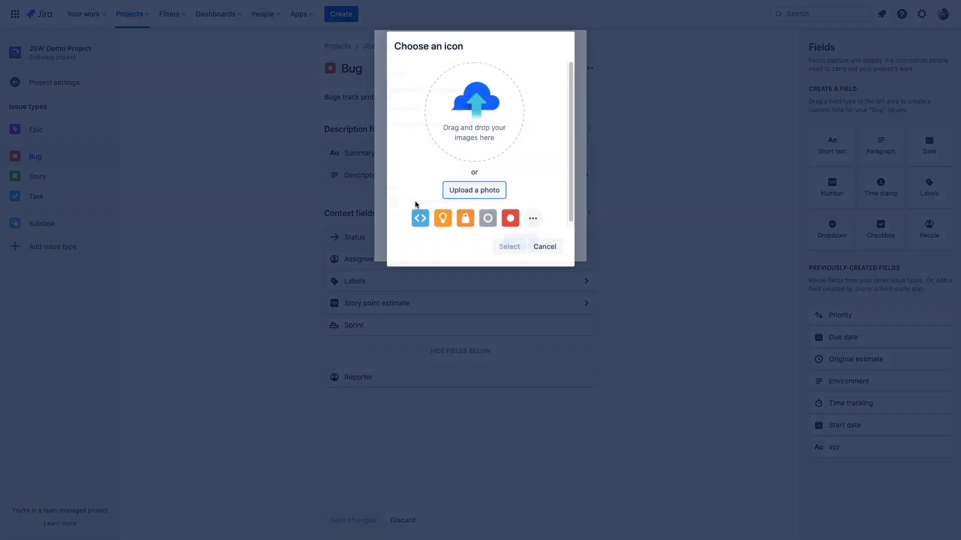
pyautogui.click(447, 222)
pyautogui.click(466, 221)
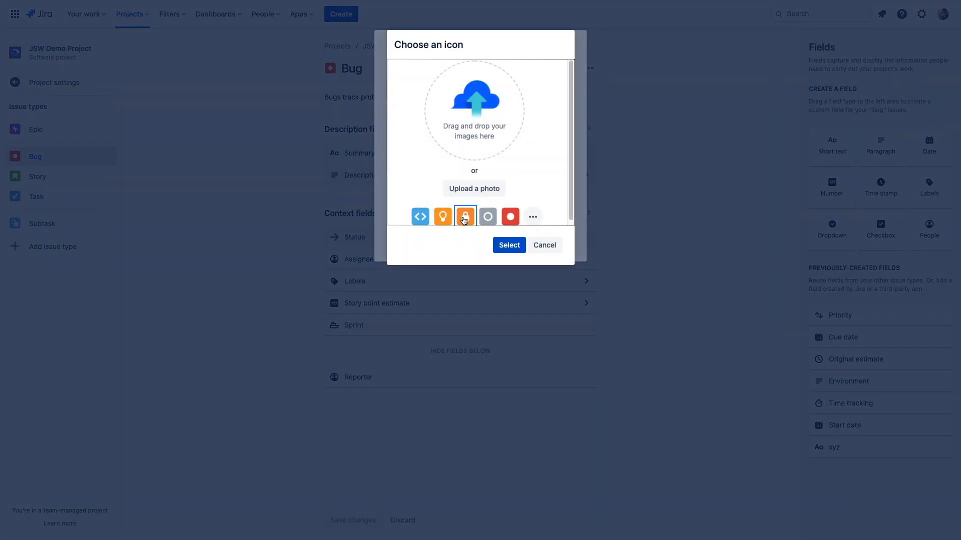
pyautogui.click(420, 223)
pyautogui.click(507, 244)
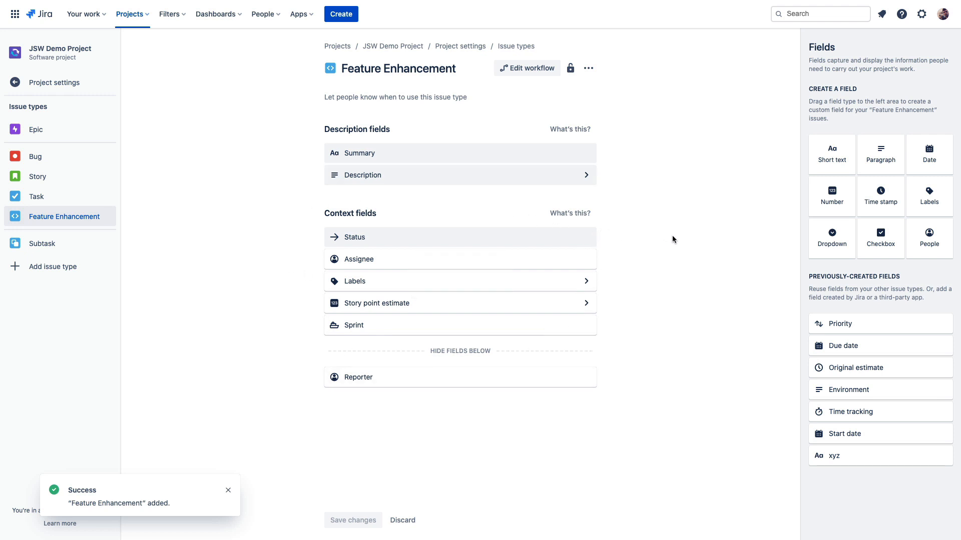
# Add a People field named "Informed" to the Feature Enhancement context fields, below Assignee, with the description "stakeholders".
pyautogui.moveTo(926, 242); pyautogui.dragTo(401, 295)
pyautogui.write('Informed')
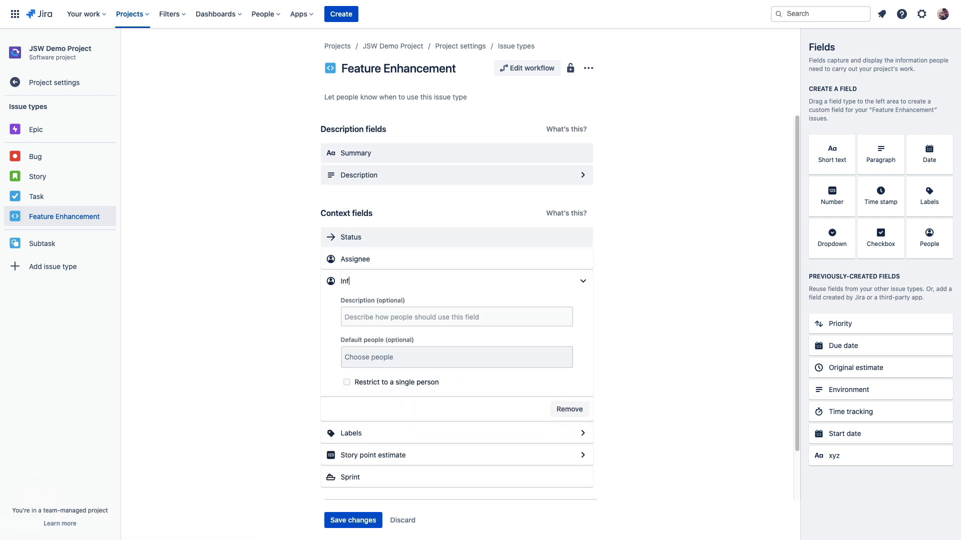
pyautogui.click(402, 319)
pyautogui.write('stakeholders')
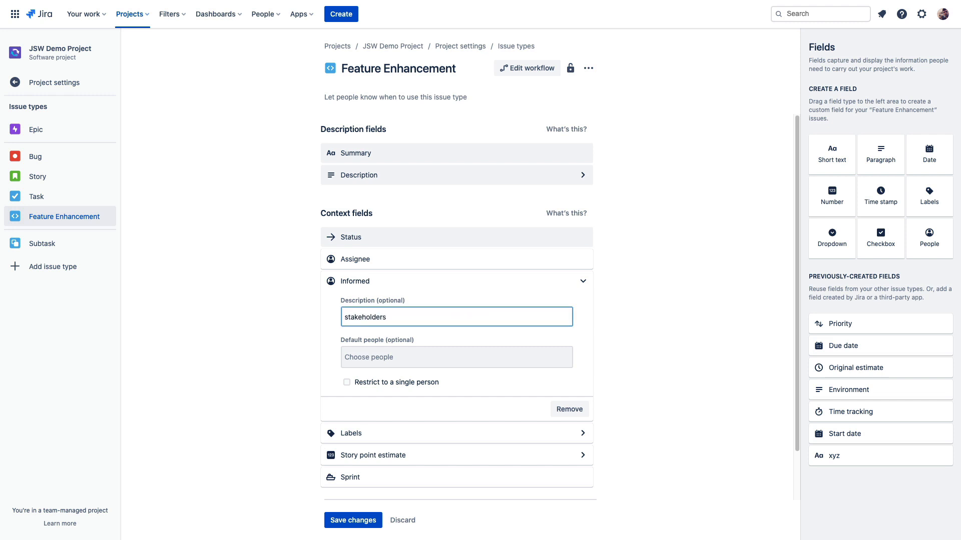
pyautogui.click(409, 359)
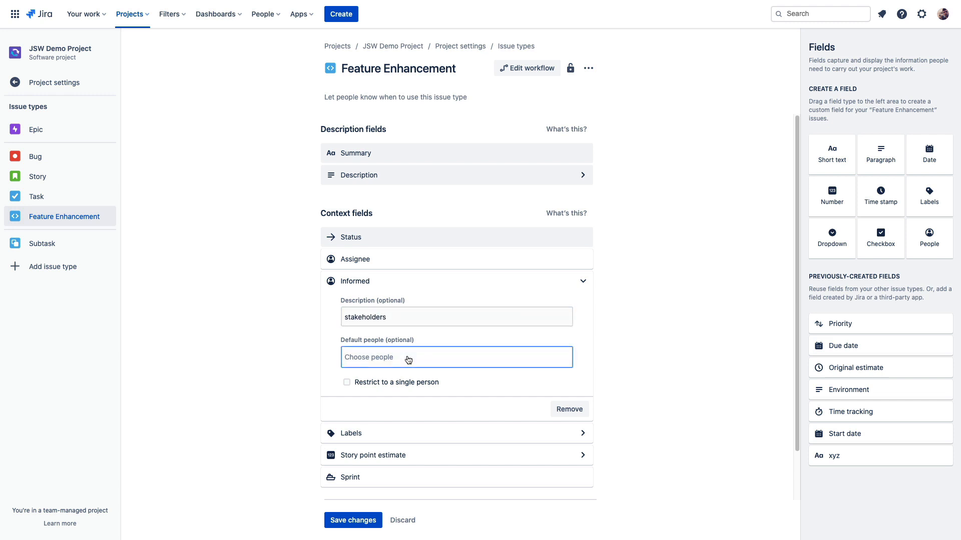
pyautogui.write('wa')
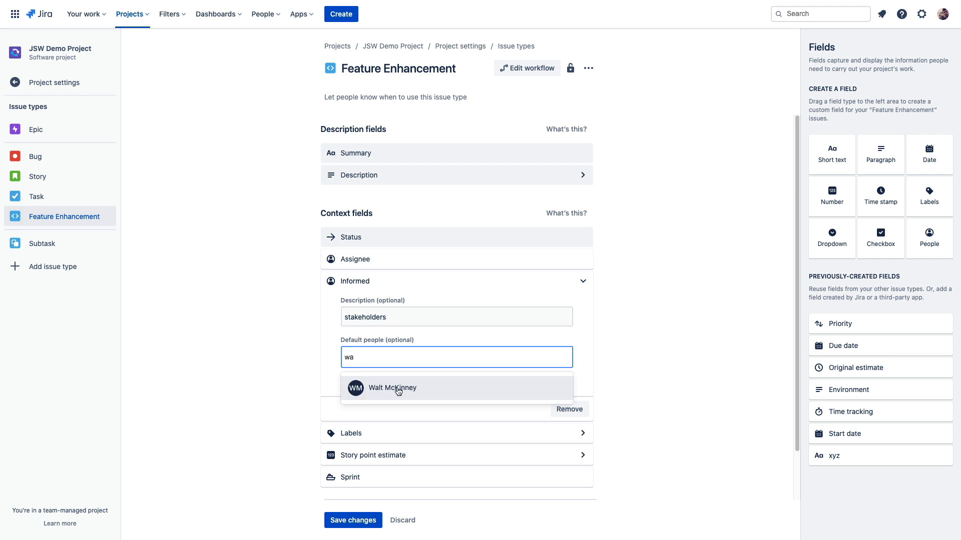
pyautogui.press('BackSpace')
pyautogui.press('BackSpace')
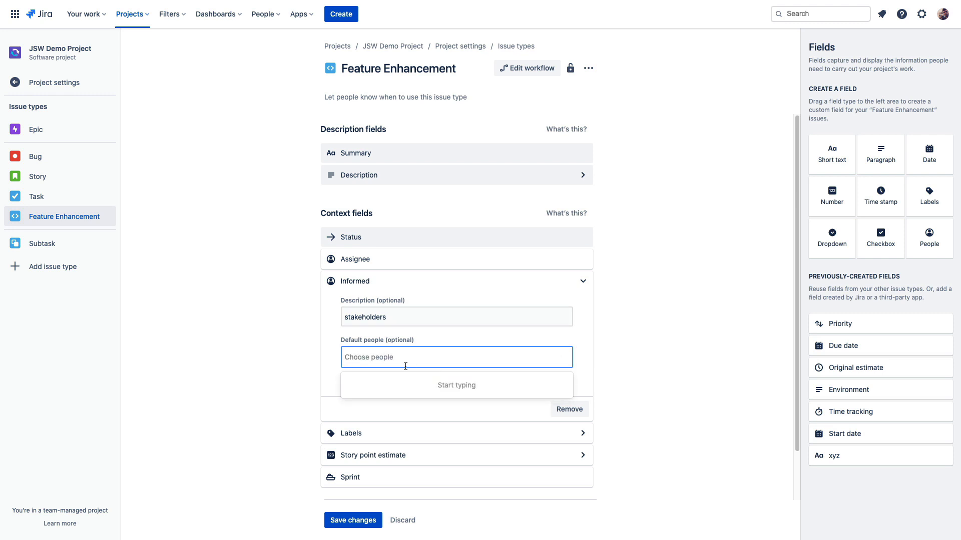
pyautogui.click(320, 346)
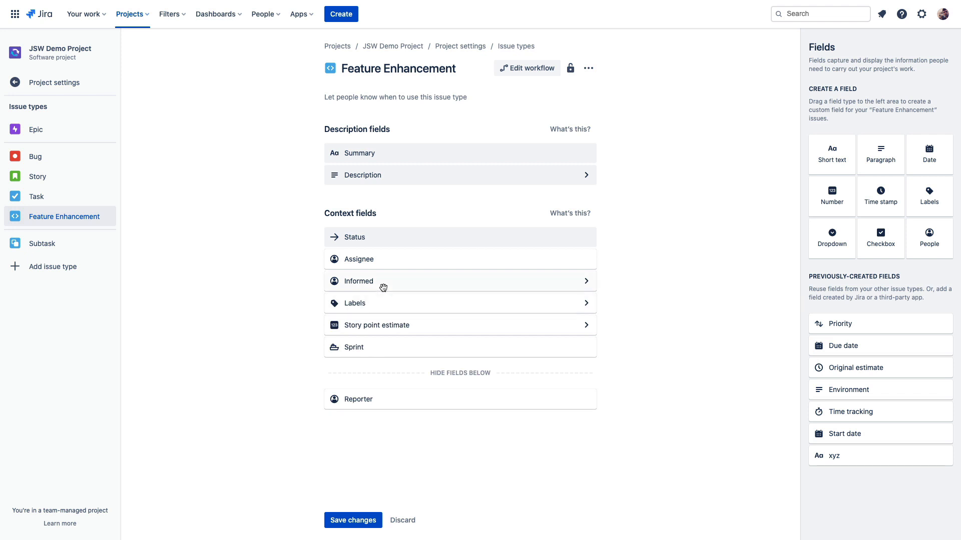
# Save the Feature Enhancement field changes, keeping Informed below Assignee, and return to the project board.
pyautogui.moveTo(386, 284); pyautogui.dragTo(496, 286)
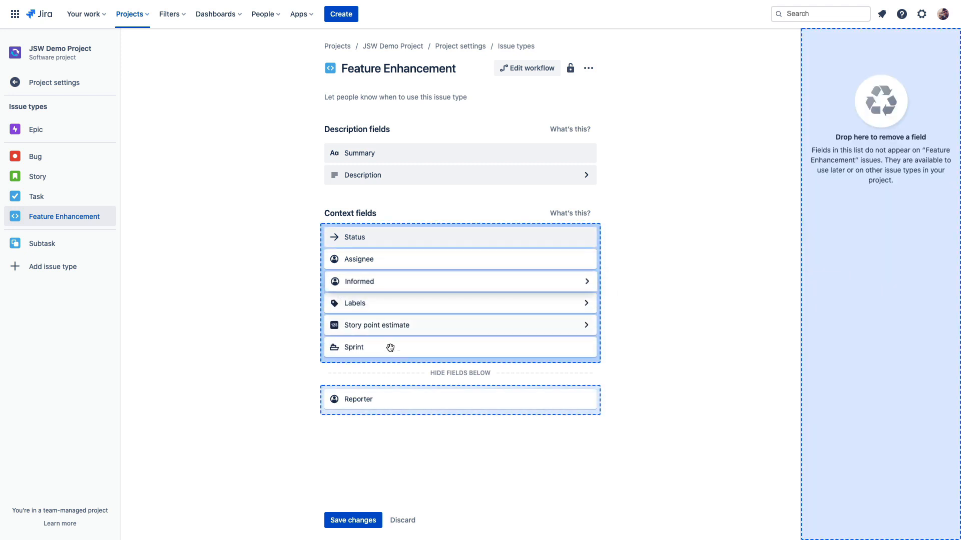
pyautogui.click(358, 522)
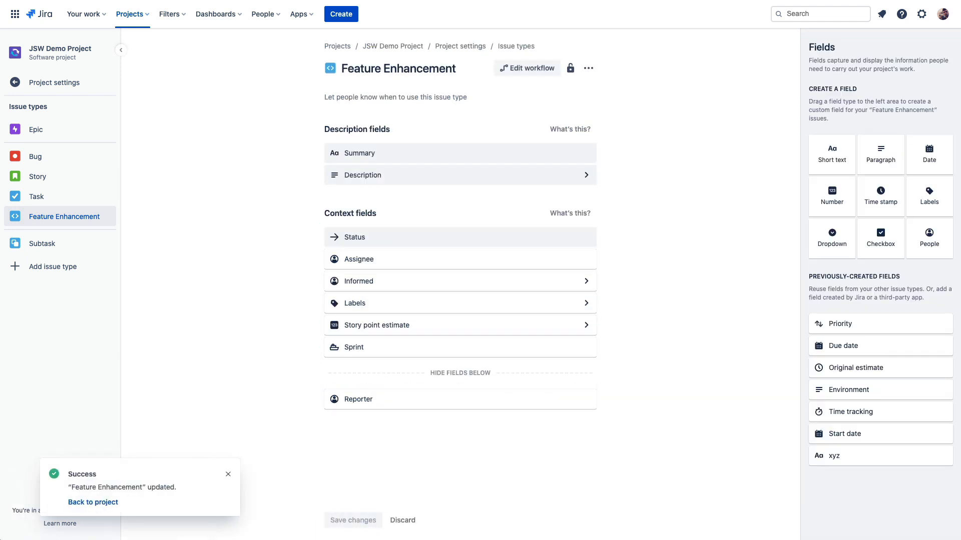
pyautogui.click(79, 503)
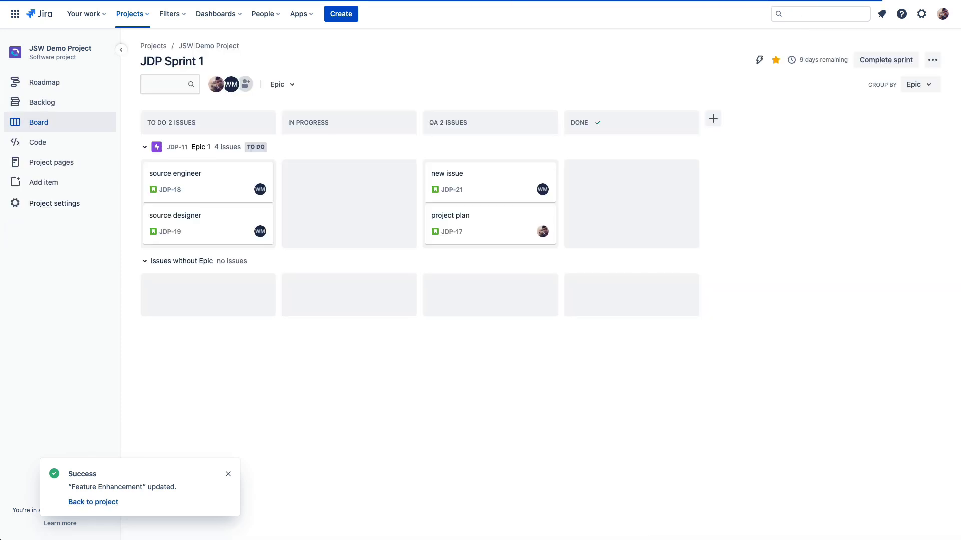
# On the backlog, start a new issue in JDP Sprint 1 and choose the Feature Enhancement type for it.
pyautogui.click(43, 105)
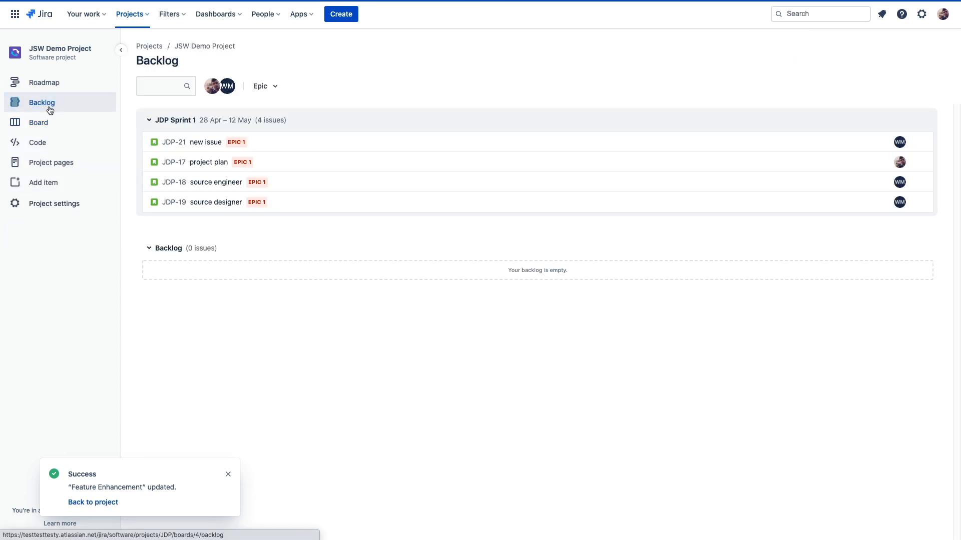
pyautogui.click(165, 228)
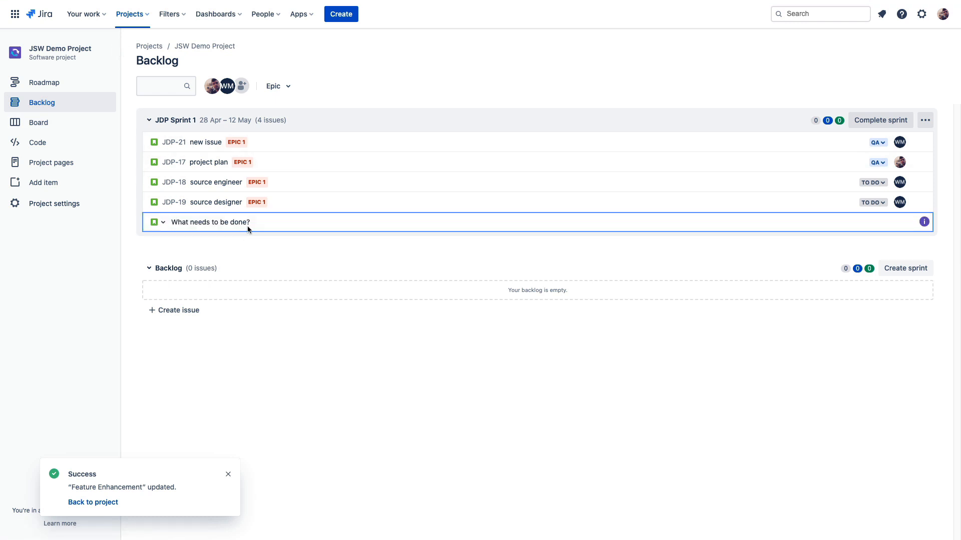
pyautogui.click(161, 223)
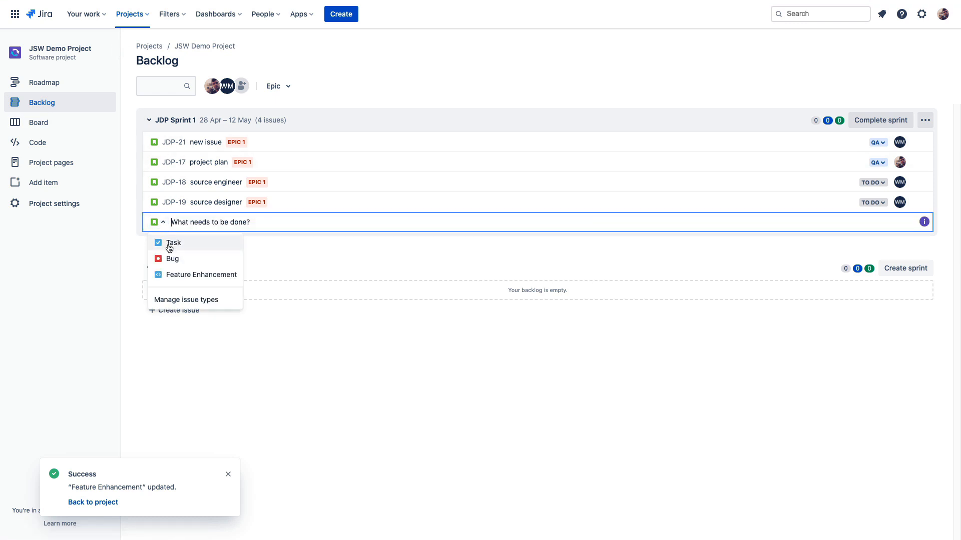
pyautogui.click(170, 277)
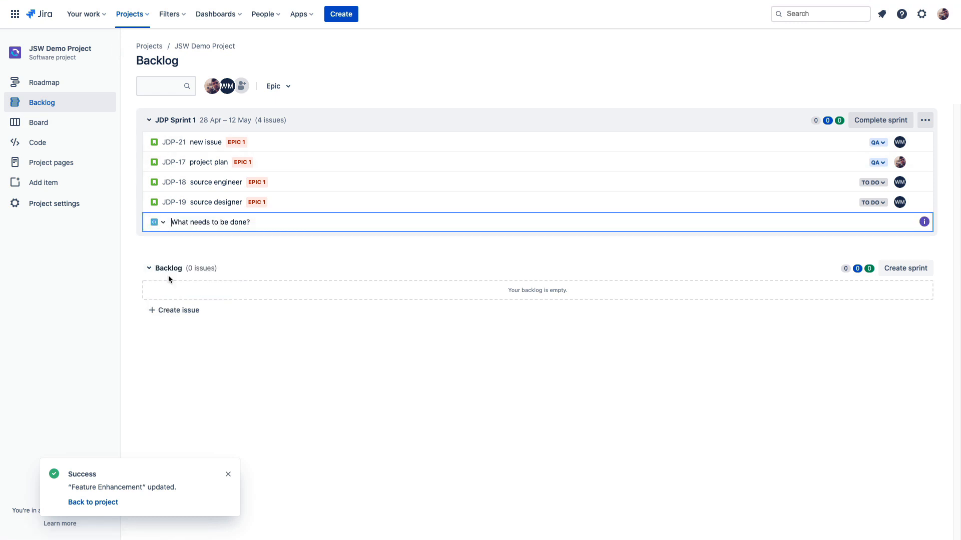
# Open the "source designer" story and view the issue types it can be changed to.
pyautogui.click(166, 206)
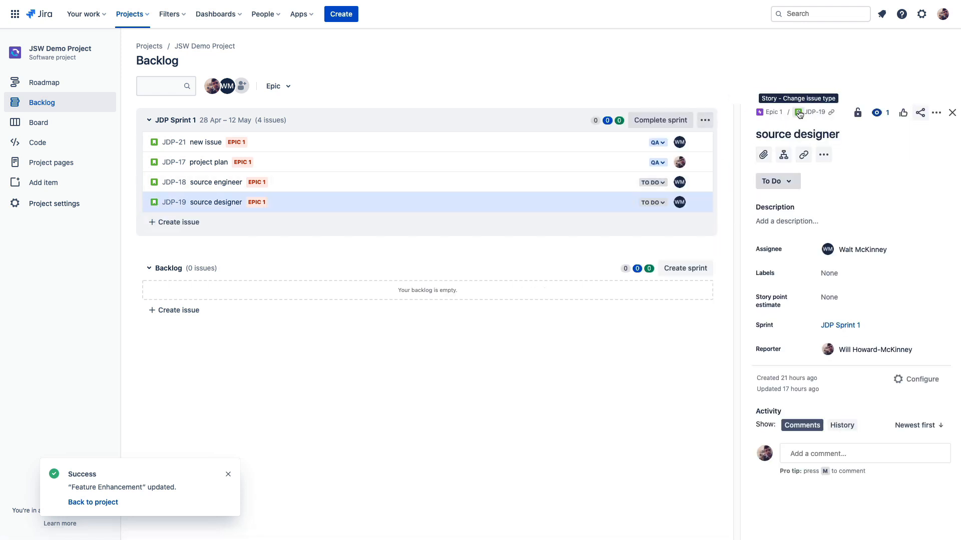
pyautogui.click(799, 114)
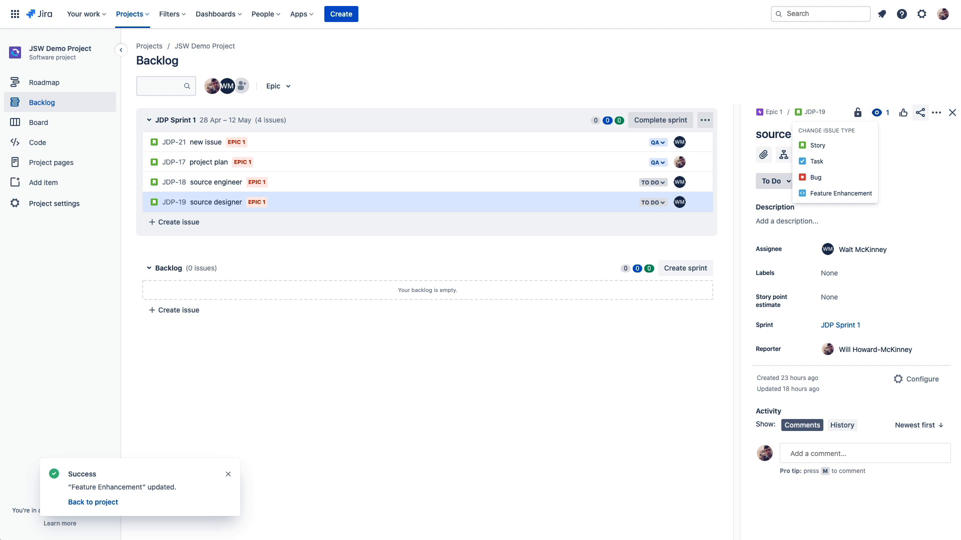
pyautogui.click(228, 475)
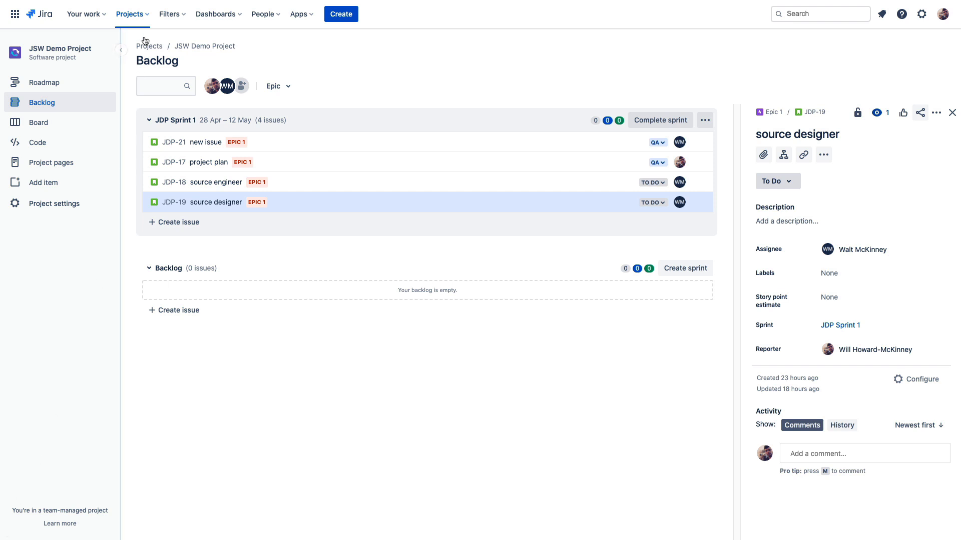
# Start a new software project from the Scrum template, choosing the company-managed project type.
pyautogui.click(150, 13)
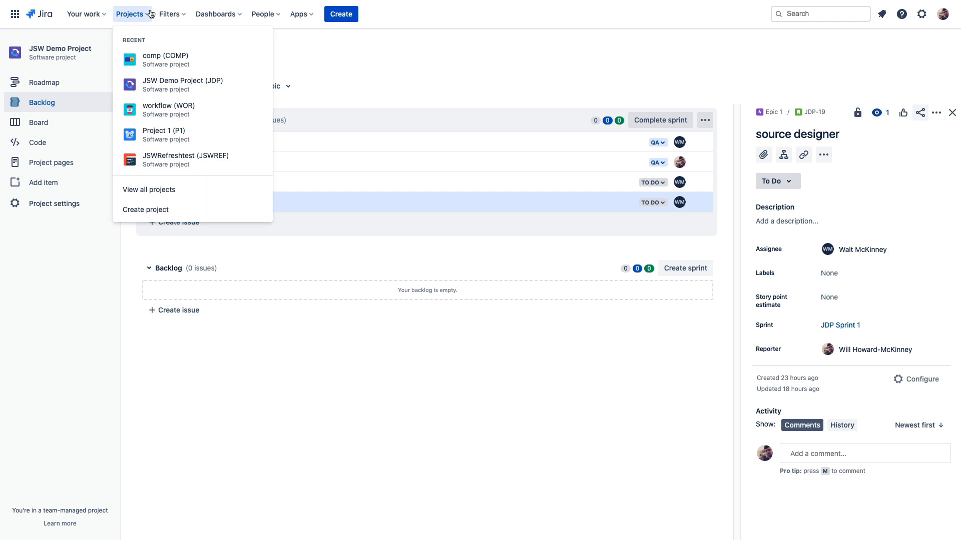
pyautogui.click(148, 209)
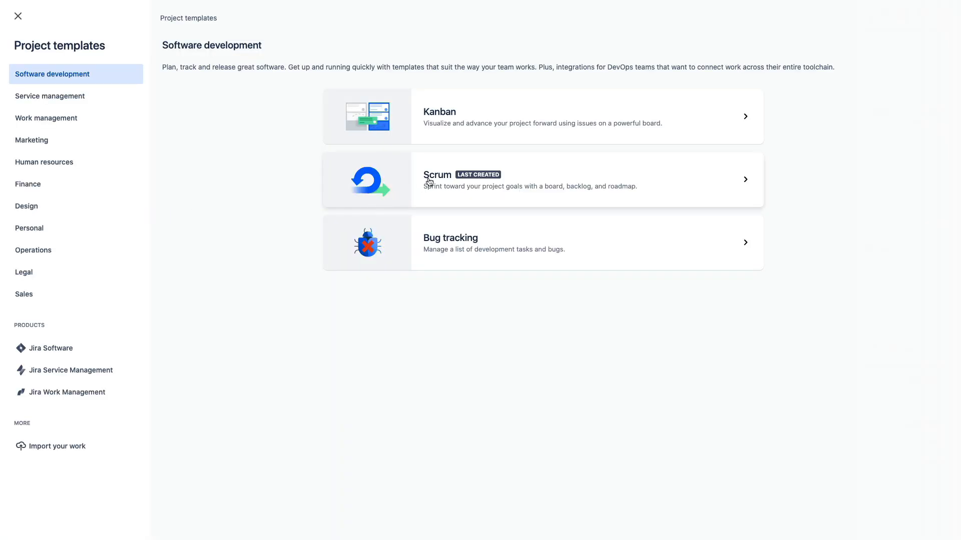
pyautogui.click(429, 181)
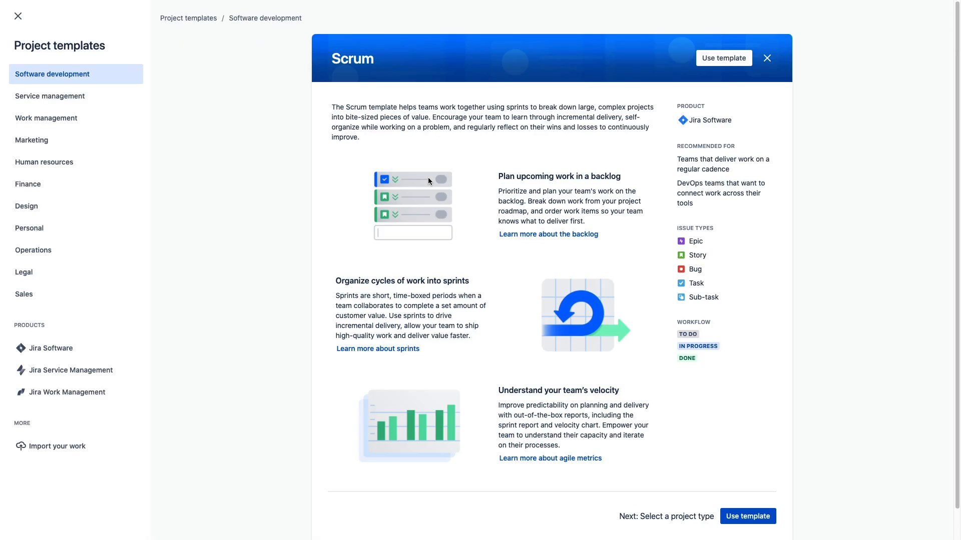
pyautogui.click(744, 517)
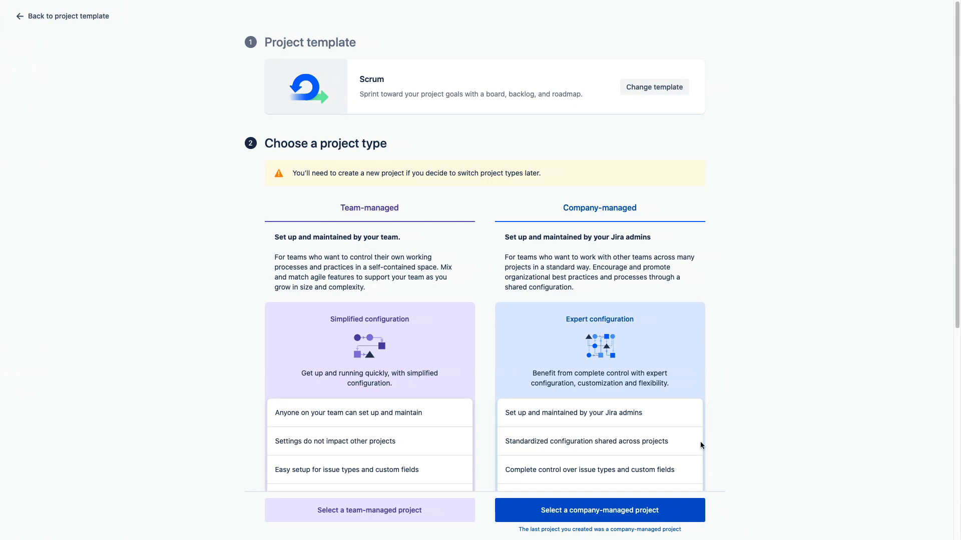
pyautogui.scroll(-1, 607, 461)
pyautogui.click(607, 512)
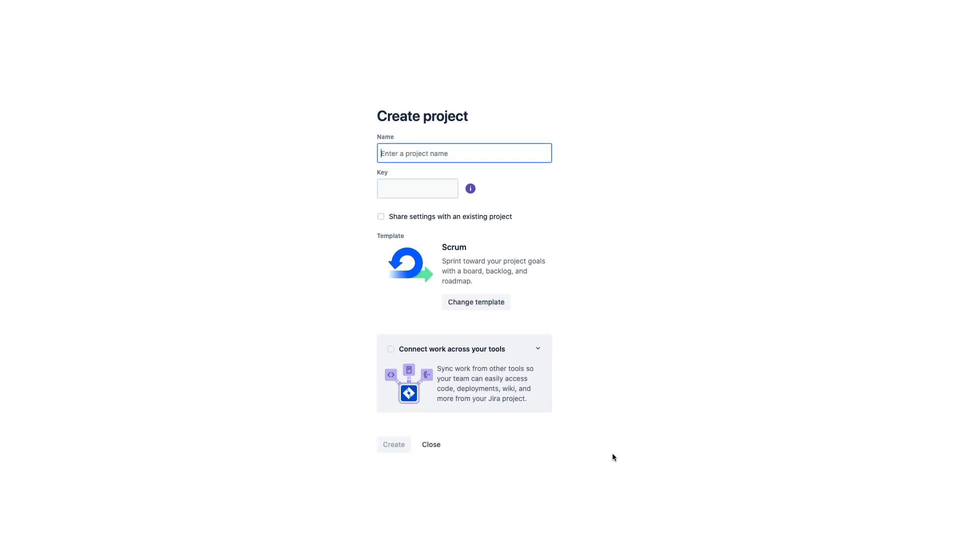
# Name the new project "Company Managed Demo" and create it.
pyautogui.click(436, 151)
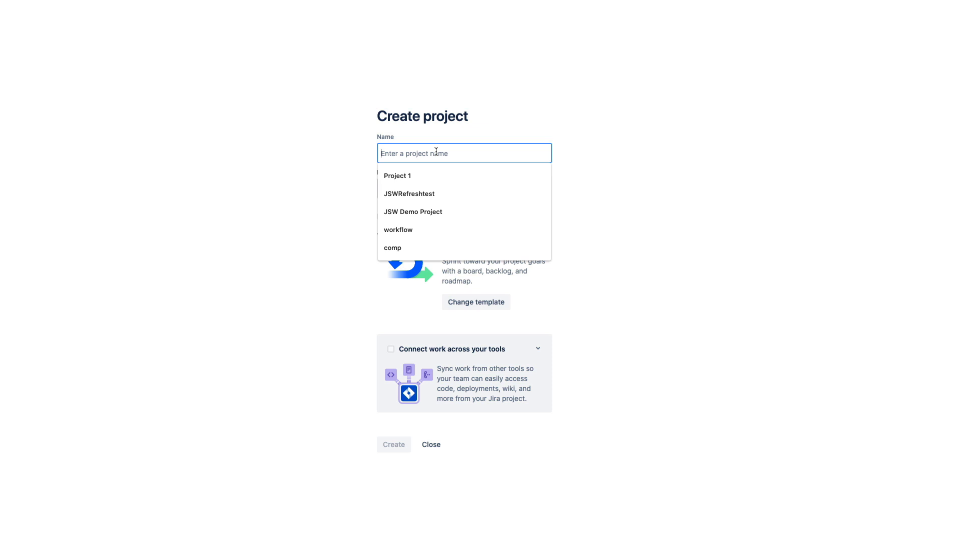
pyautogui.write('Company')
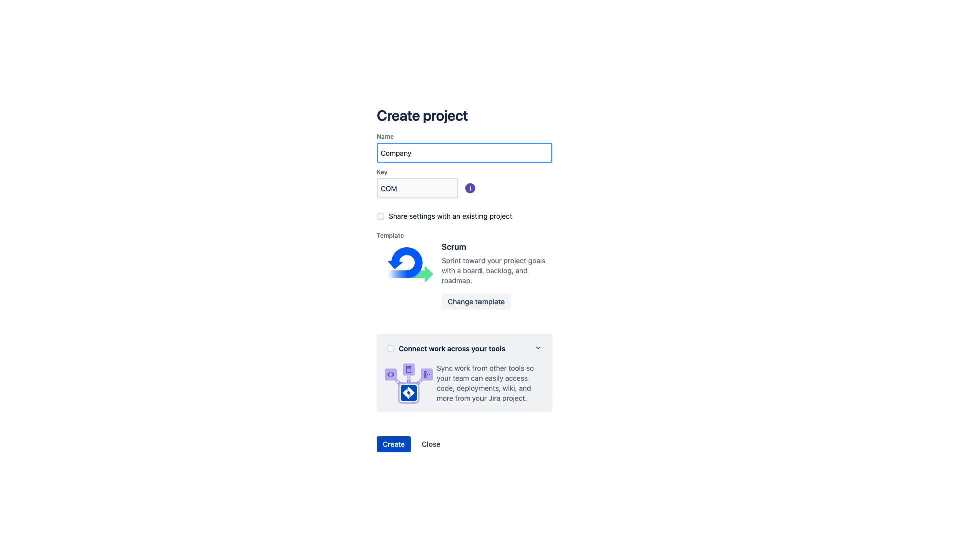
pyautogui.write(' Managed Demo')
pyautogui.click(389, 449)
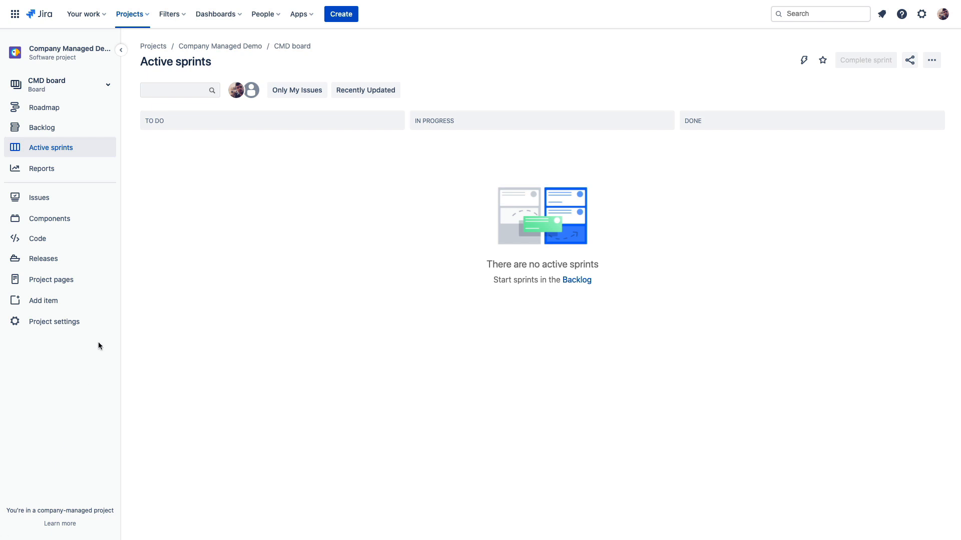
# On the project roadmap, create three epics named "Epic 1", "Epic 2" and "Epic 3".
pyautogui.click(65, 133)
pyautogui.click(68, 107)
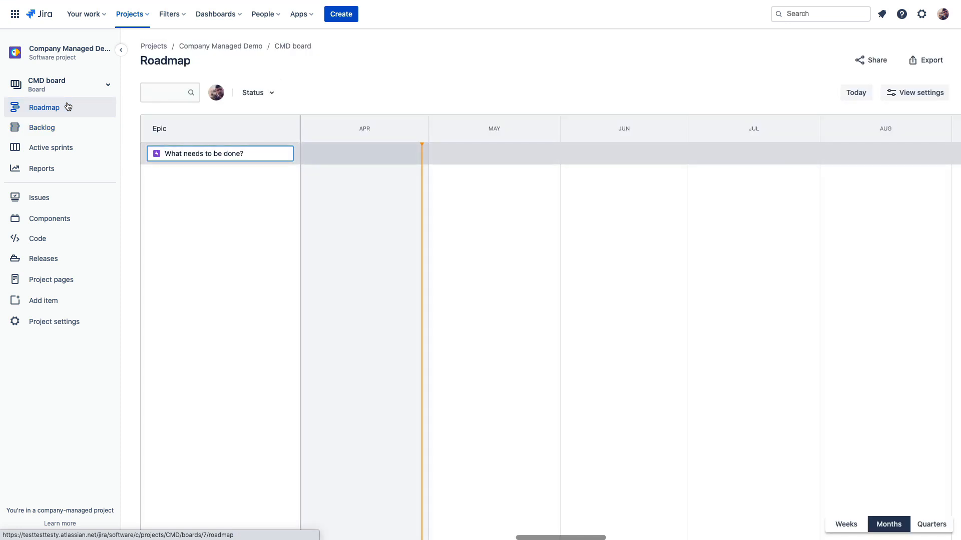
pyautogui.write('Epic 1')
pyautogui.press('Return')
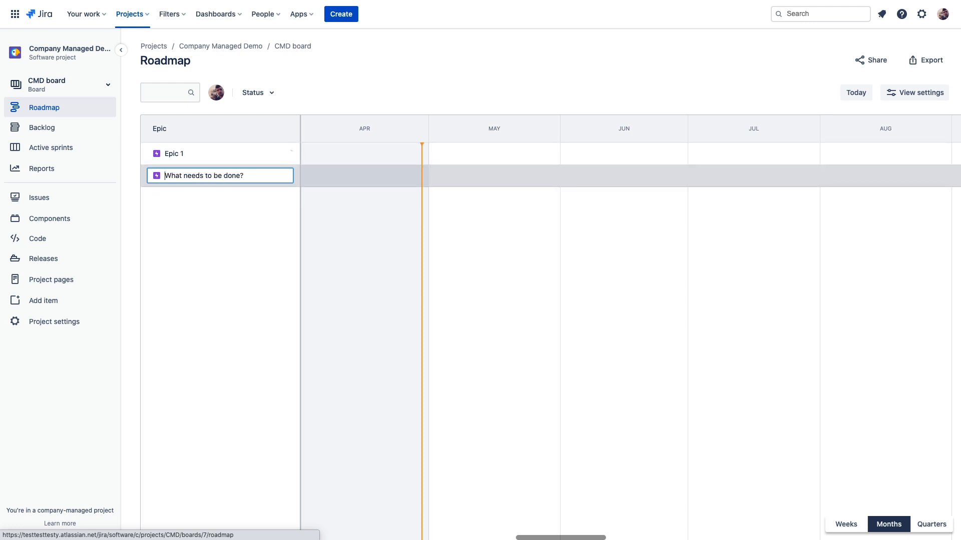
pyautogui.write('Epic 2')
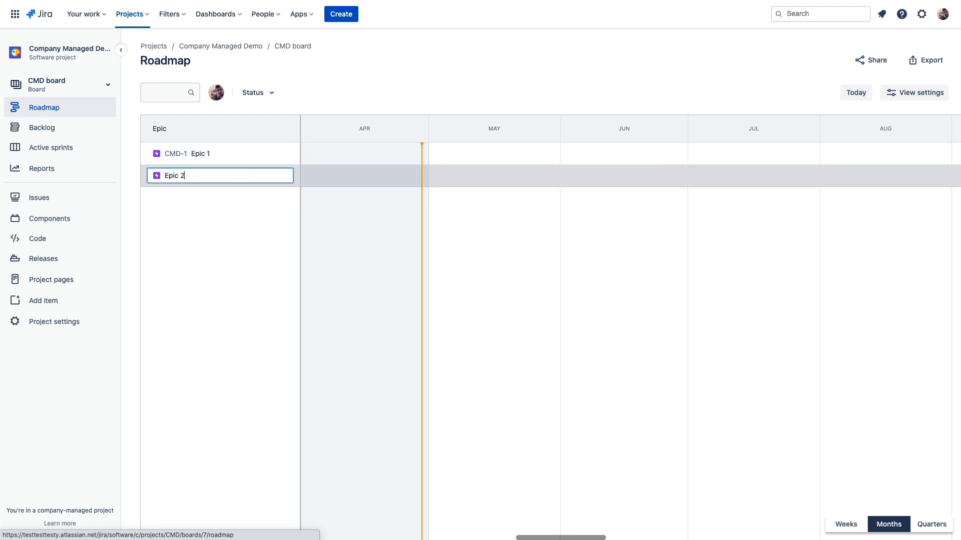
pyautogui.press('Return')
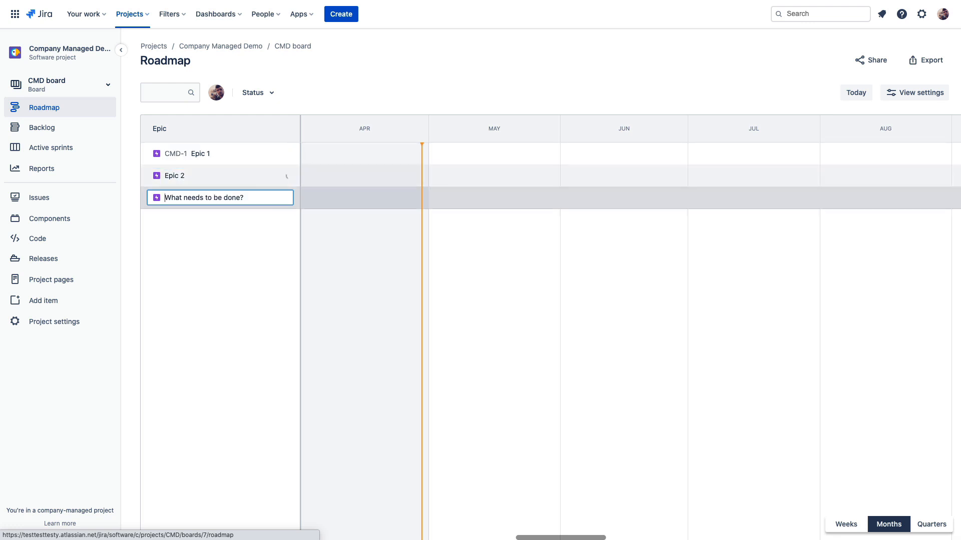
pyautogui.write('Epic ')
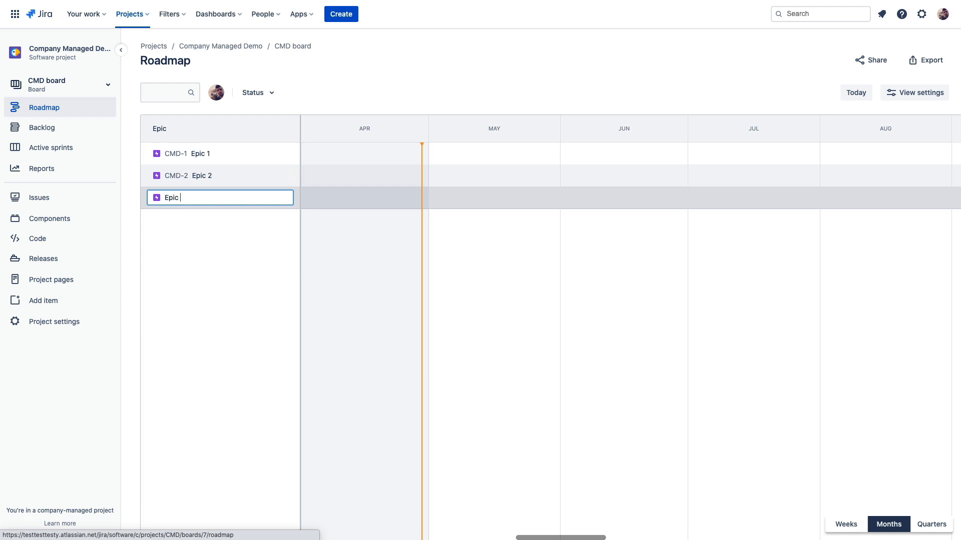
pyautogui.write('3')
pyautogui.press('Return')
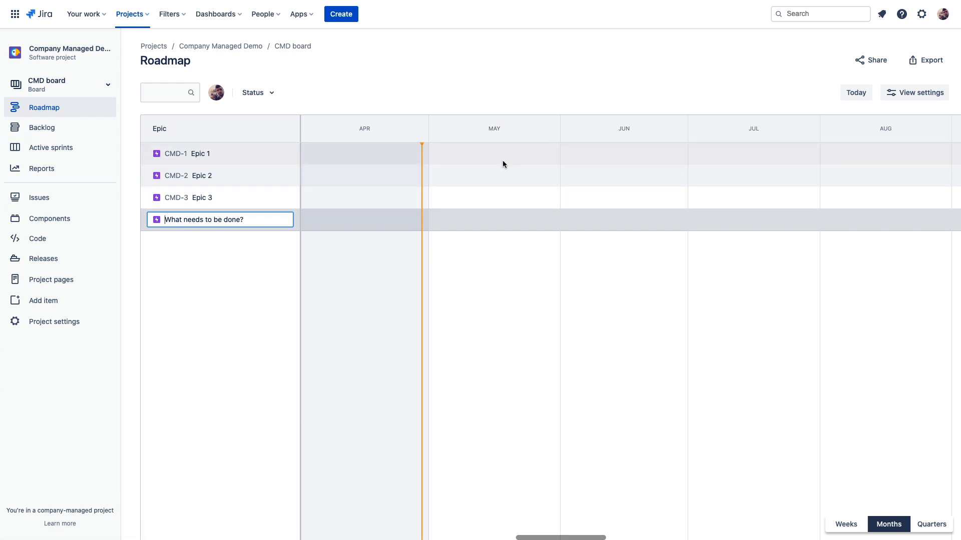
# On the quarterly roadmap, schedule Epic 1 for July–December 2021, Epic 2 for January to about mid-February 2022, and Epic 3 through March.
pyautogui.click(923, 521)
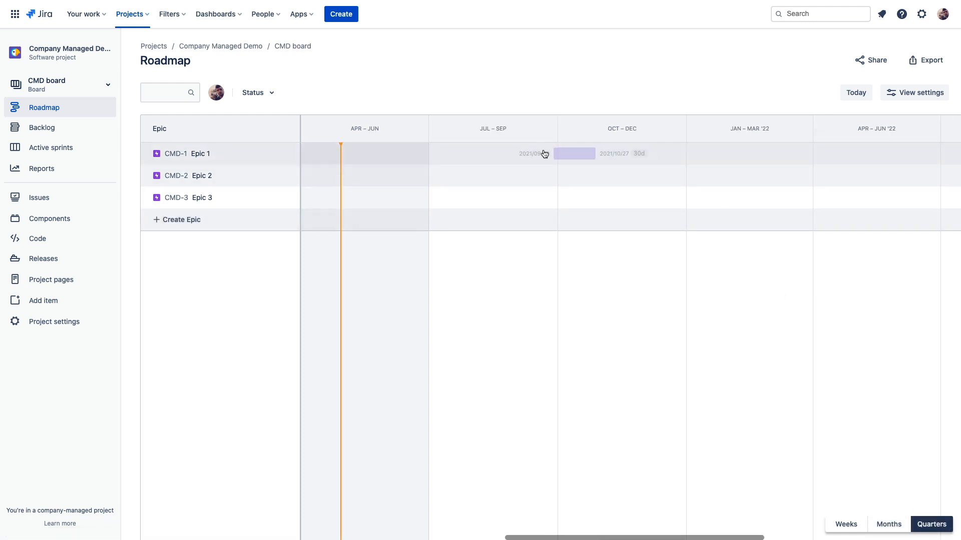
pyautogui.moveTo(433, 153); pyautogui.dragTo(813, 205)
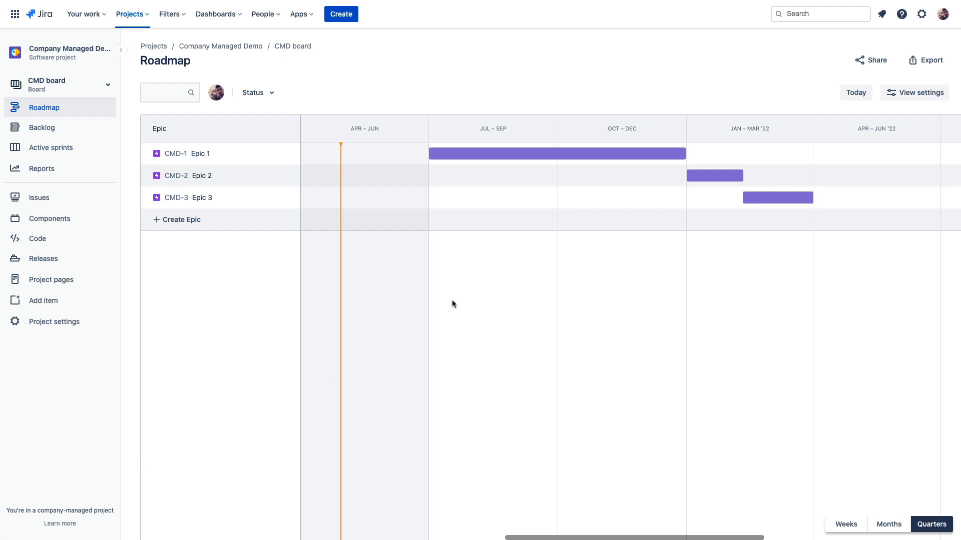
# Add three child stories under Epic 1: "Find designer", "Find engineer" and "Create project plan".
pyautogui.click(291, 155)
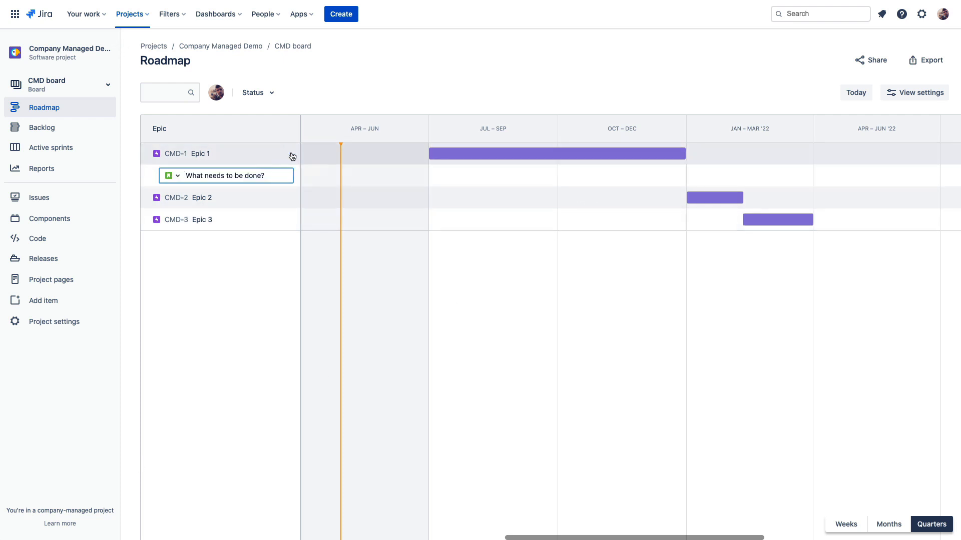
pyautogui.write('Find designer')
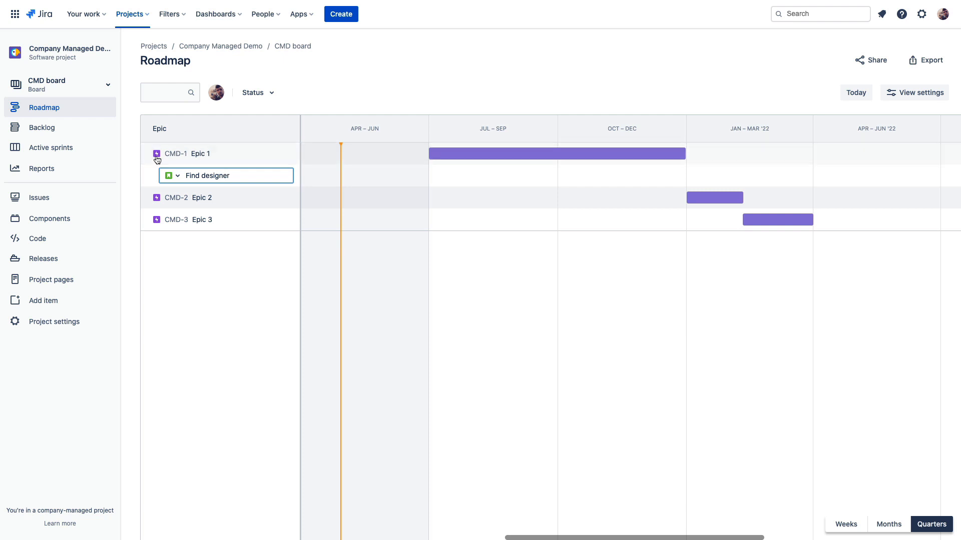
pyautogui.click(172, 176)
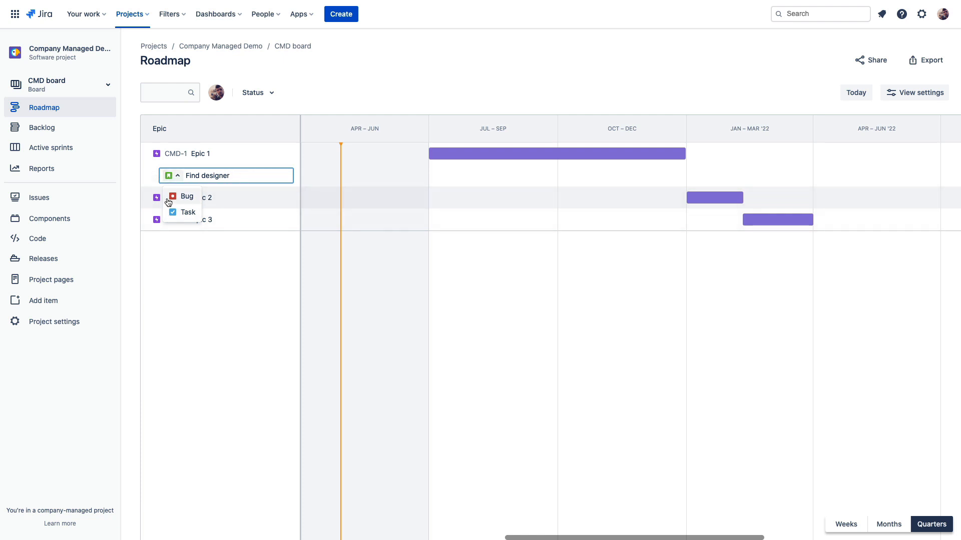
pyautogui.click(233, 176)
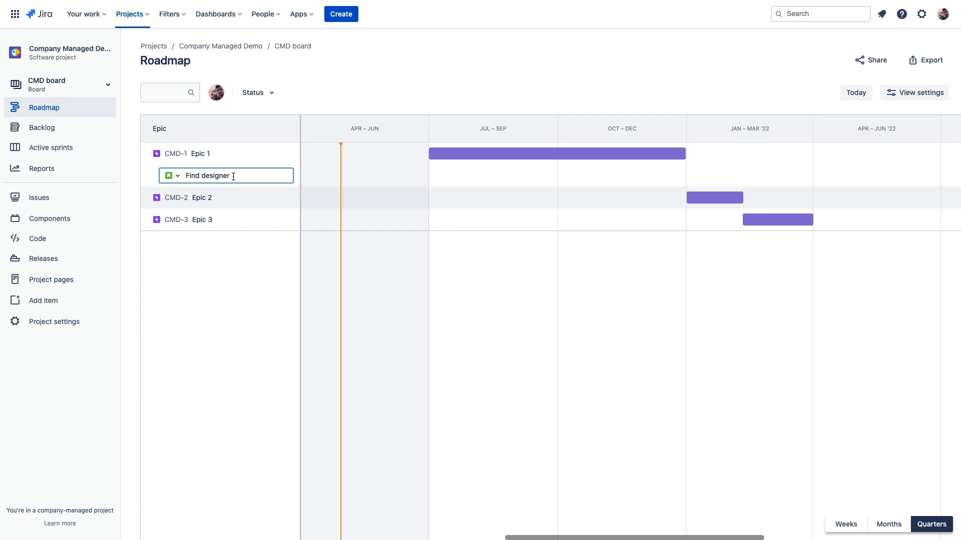
pyautogui.press('Return')
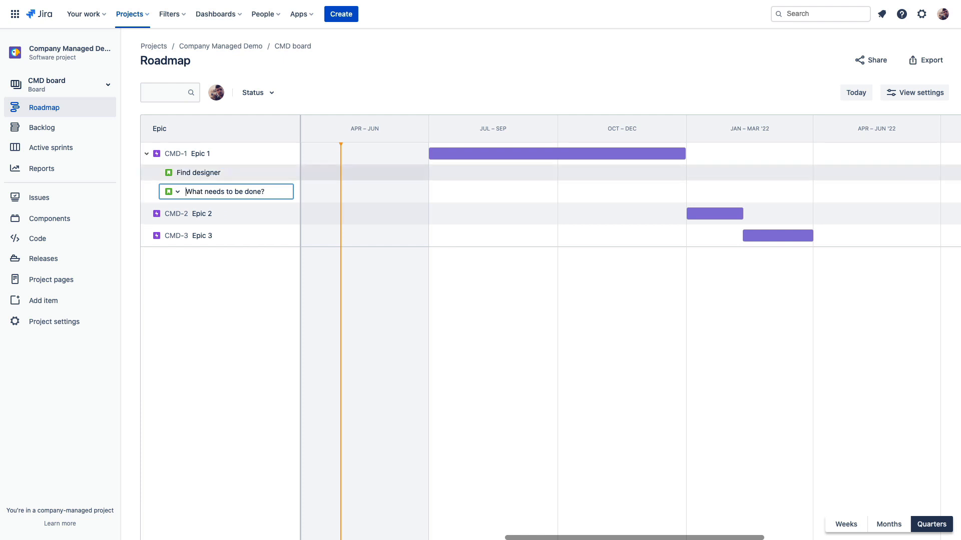
pyautogui.write('Find engineer')
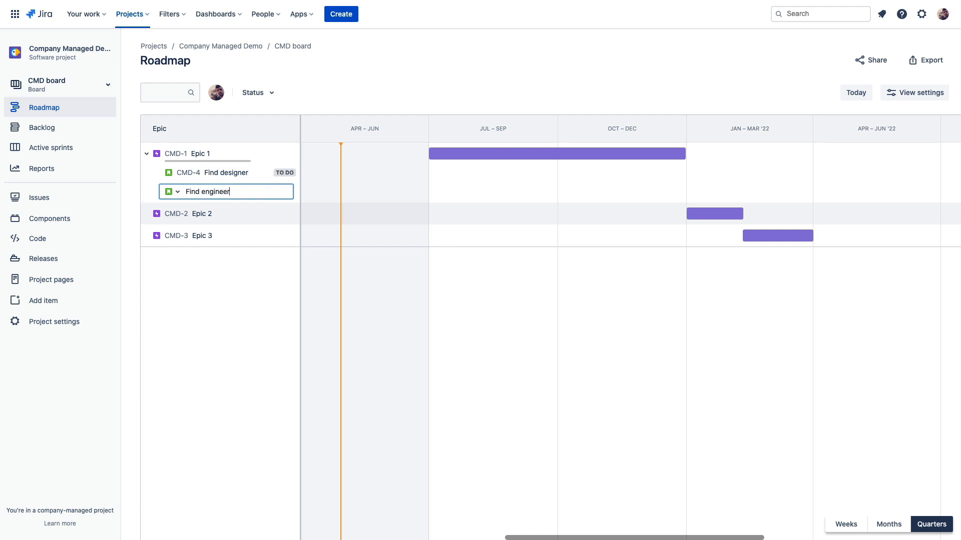
pyautogui.press('Return')
pyautogui.write('Creat')
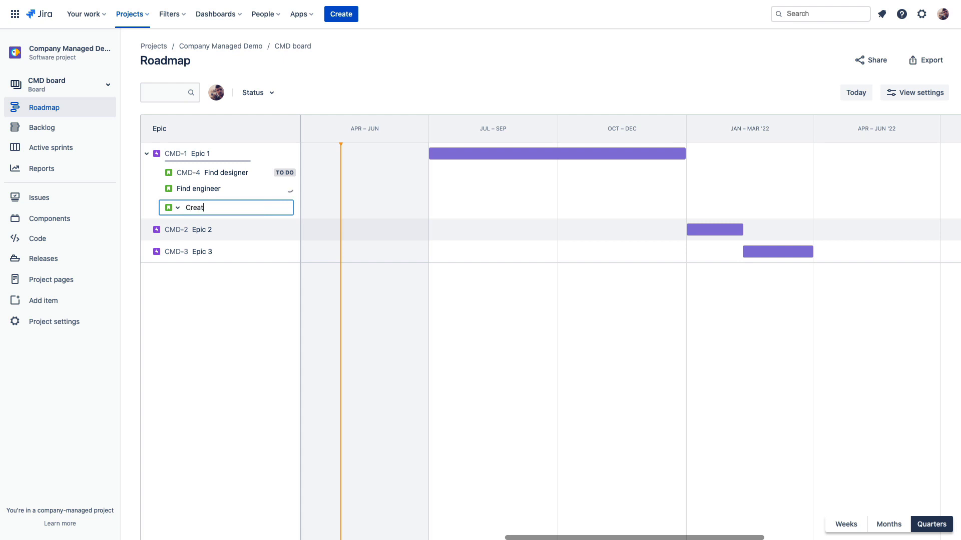
pyautogui.write('e project plan')
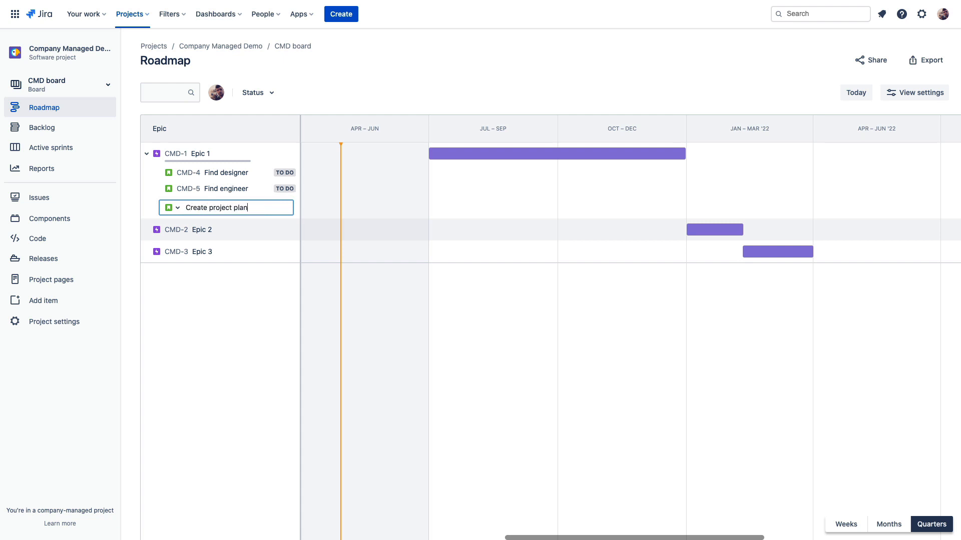
pyautogui.press('Return')
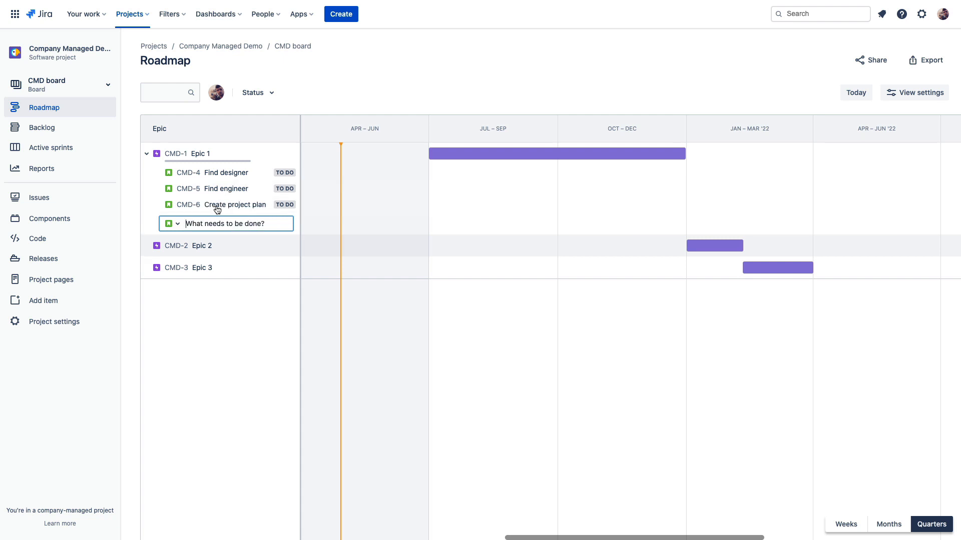
# Create a sprint in the backlog and move all three Epic 1 stories into it.
pyautogui.click(46, 131)
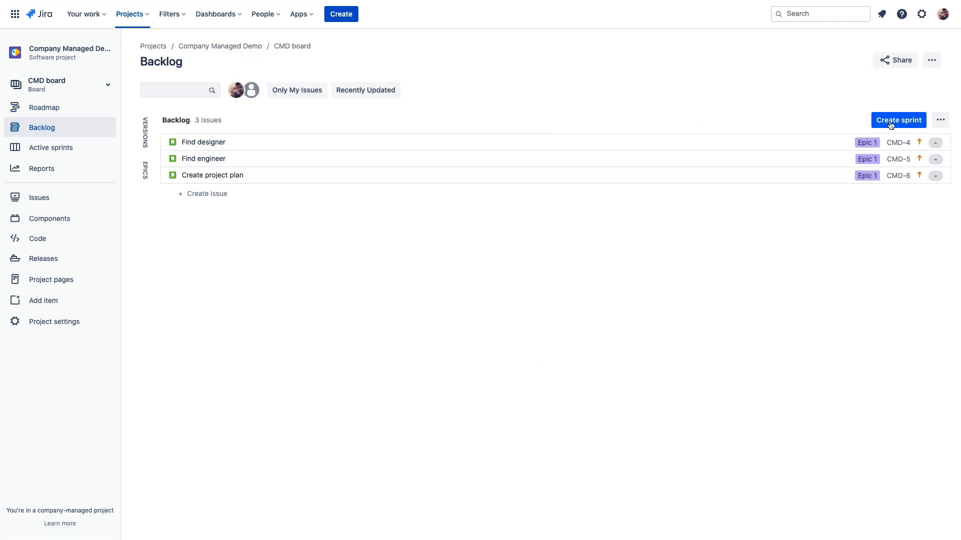
pyautogui.click(891, 122)
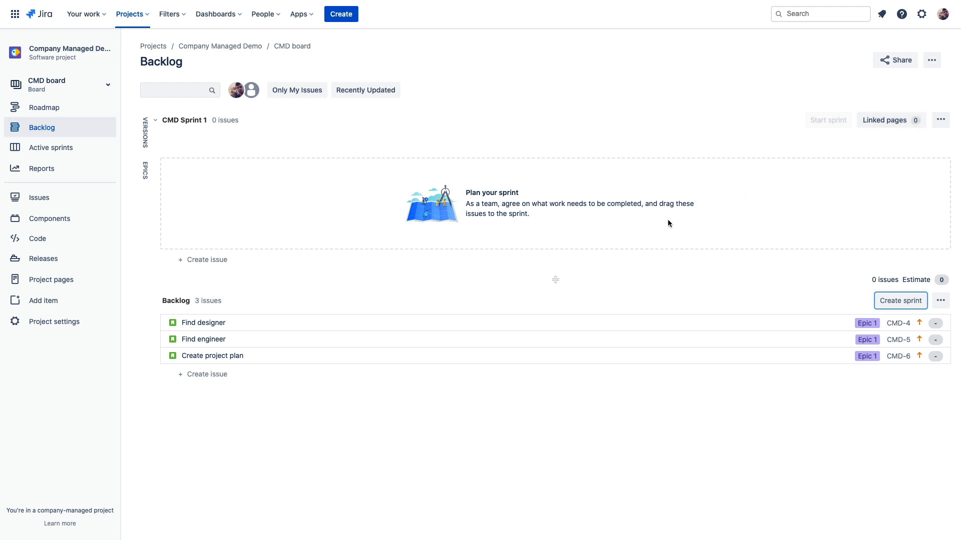
pyautogui.moveTo(455, 320); pyautogui.dragTo(557, 271)
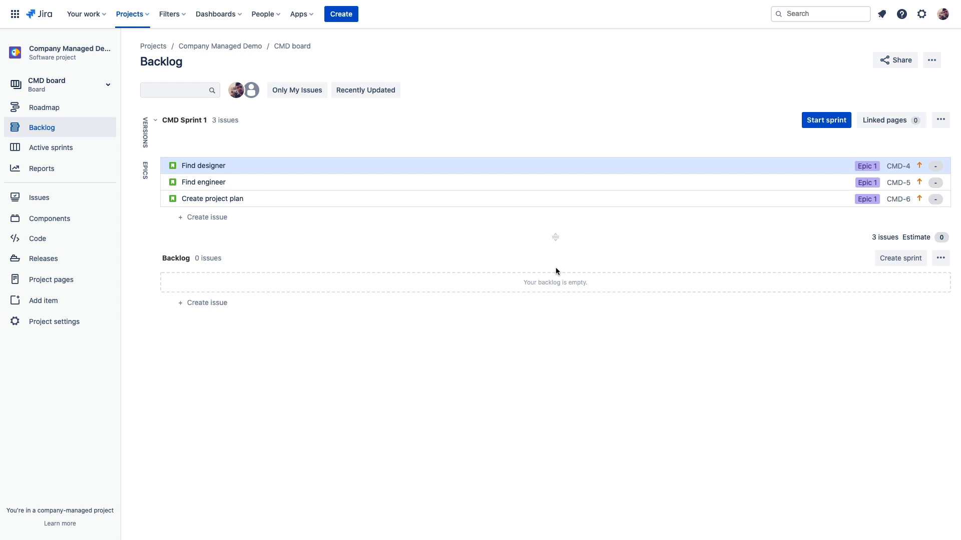
# Start CMD Sprint 1 with a duration of 2 weeks.
pyautogui.click(811, 124)
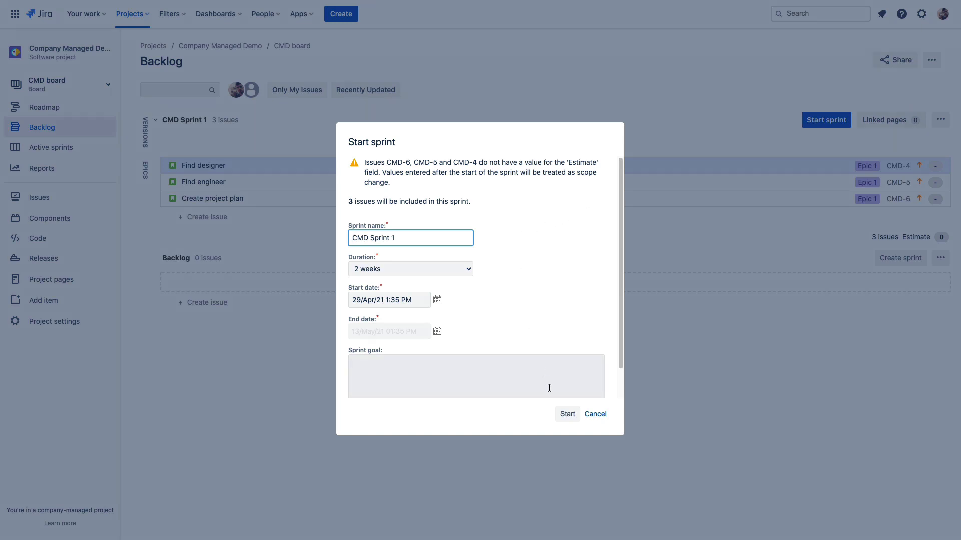
pyautogui.click(565, 416)
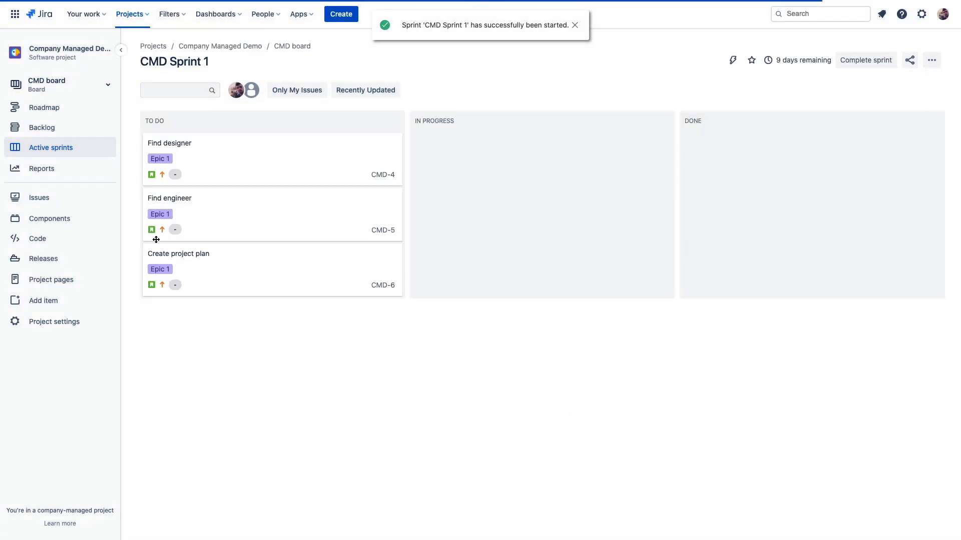
# View the details of the "Find designer" story from the active sprint board, and return to the board.
pyautogui.click(200, 166)
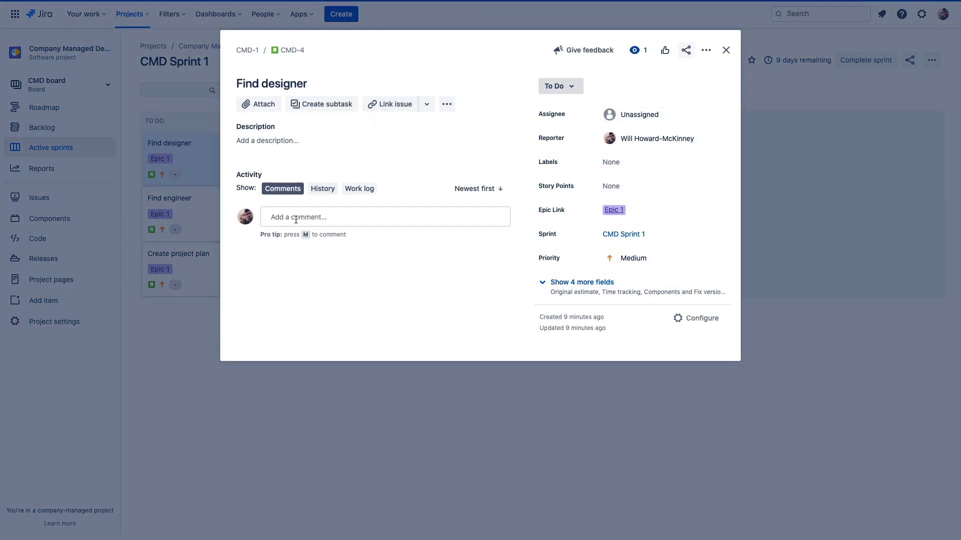
pyautogui.click(726, 50)
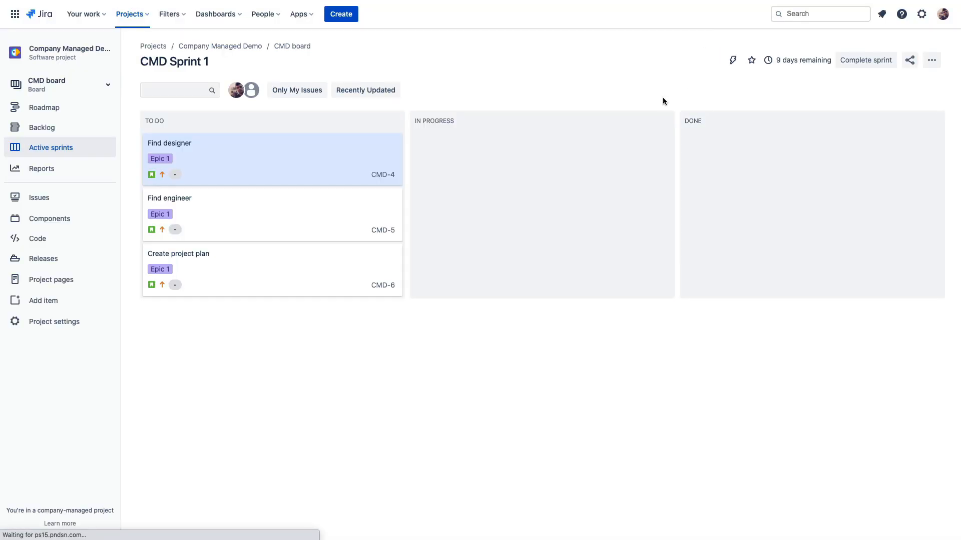
pyautogui.moveTo(294, 219); pyautogui.dragTo(268, 141)
pyautogui.click(288, 231)
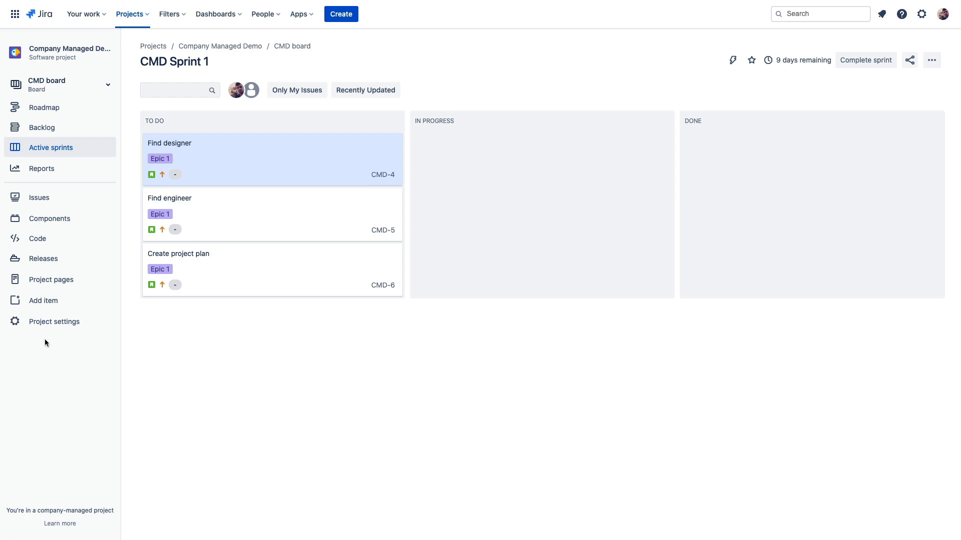
# View the diagram of the Company Managed Demo project's workflow and its transition tooltips from the project settings, and close it.
pyautogui.click(48, 325)
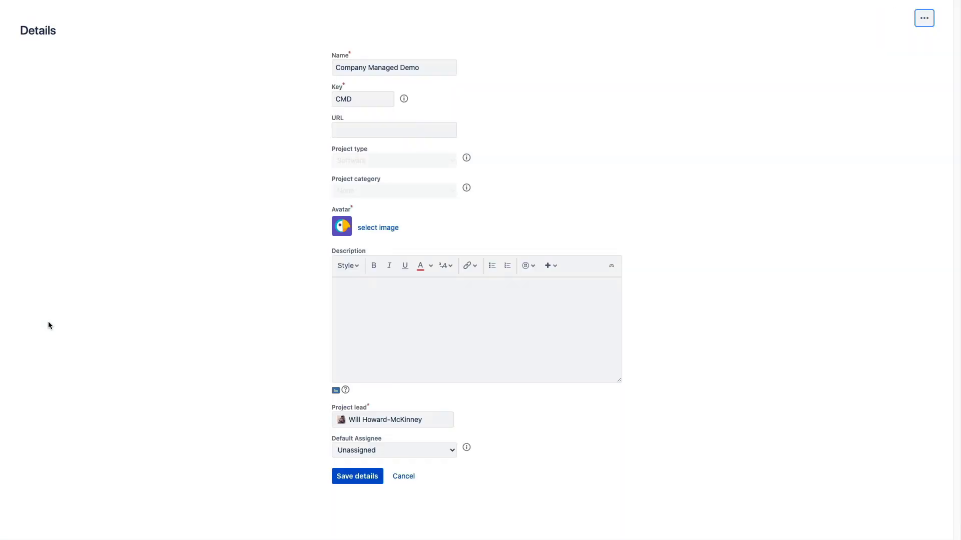
pyautogui.click(39, 266)
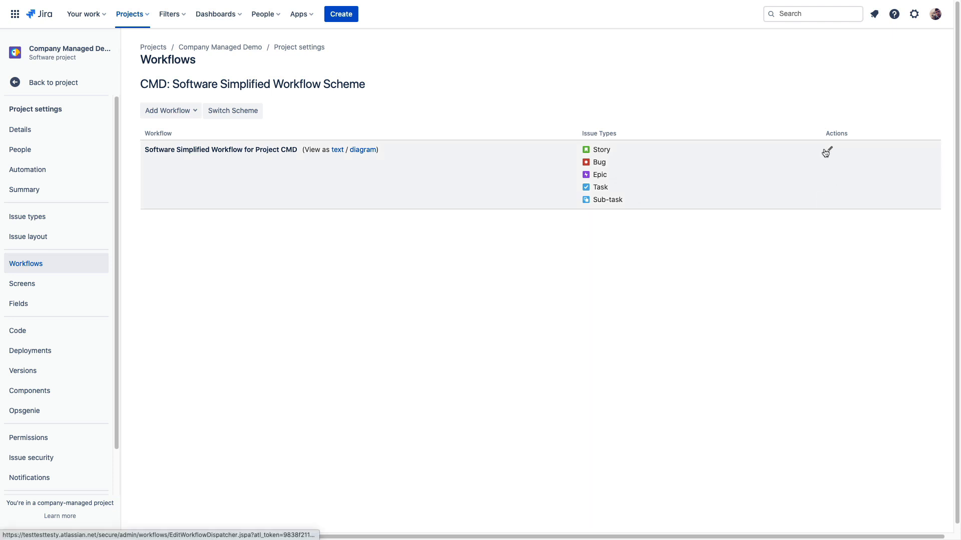
pyautogui.click(372, 151)
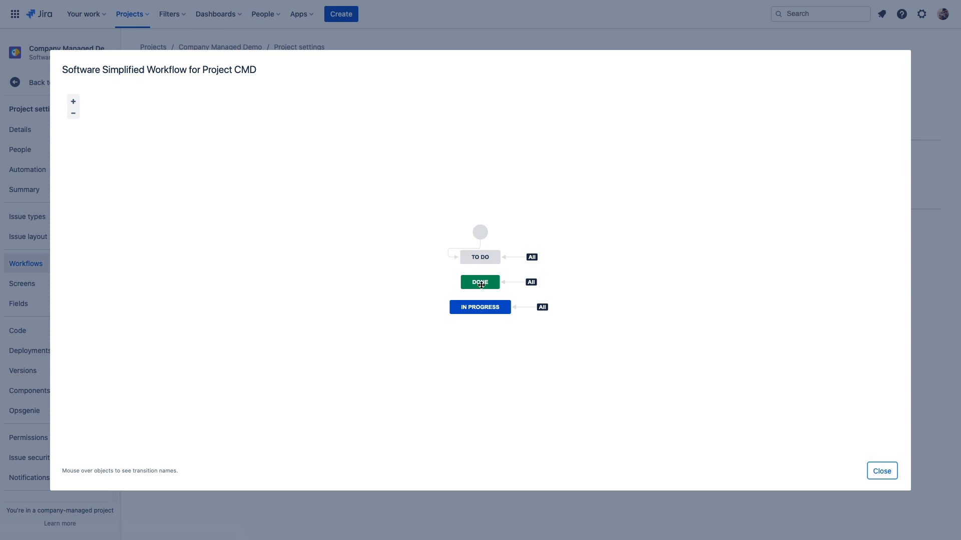
pyautogui.moveTo(531, 282)
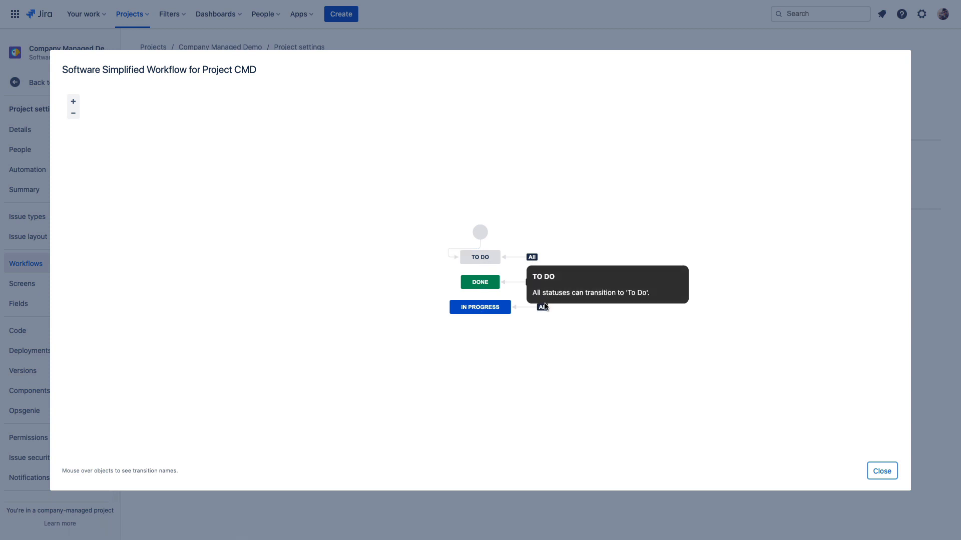
pyautogui.moveTo(545, 308)
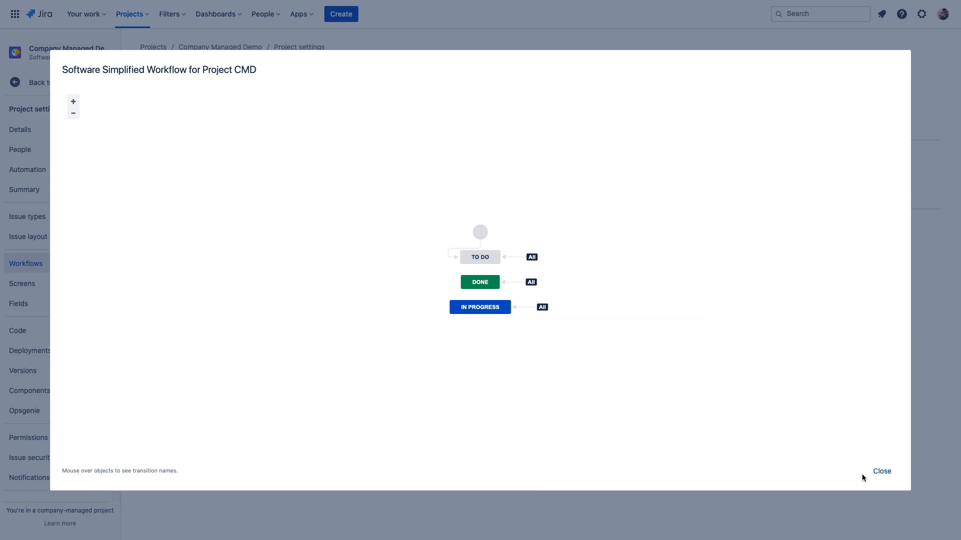
pyautogui.click(883, 472)
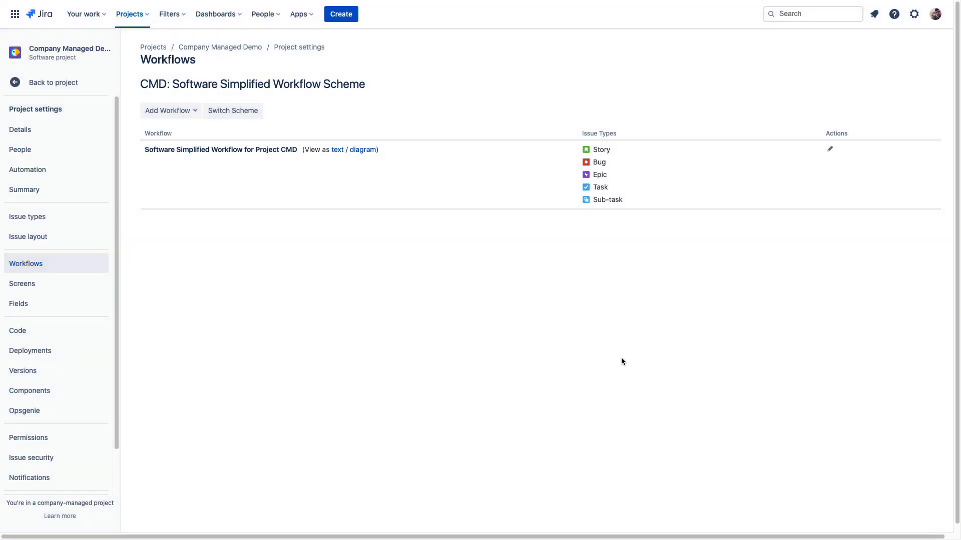
# Copy the project workflow's name and search for it in the site-wide list of workflows in the Jira issue settings.
pyautogui.moveTo(297, 150); pyautogui.dragTo(161, 149)
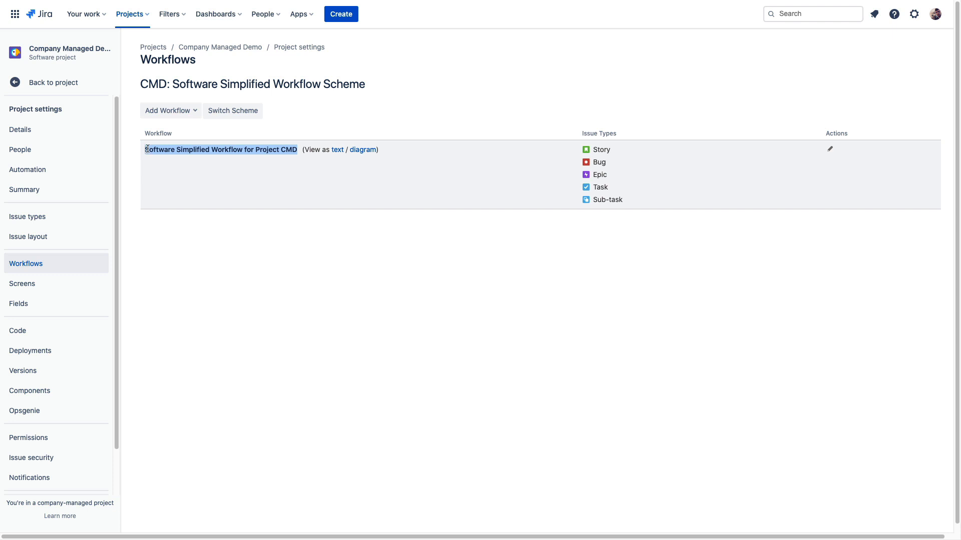
pyautogui.rightClick(147, 149)
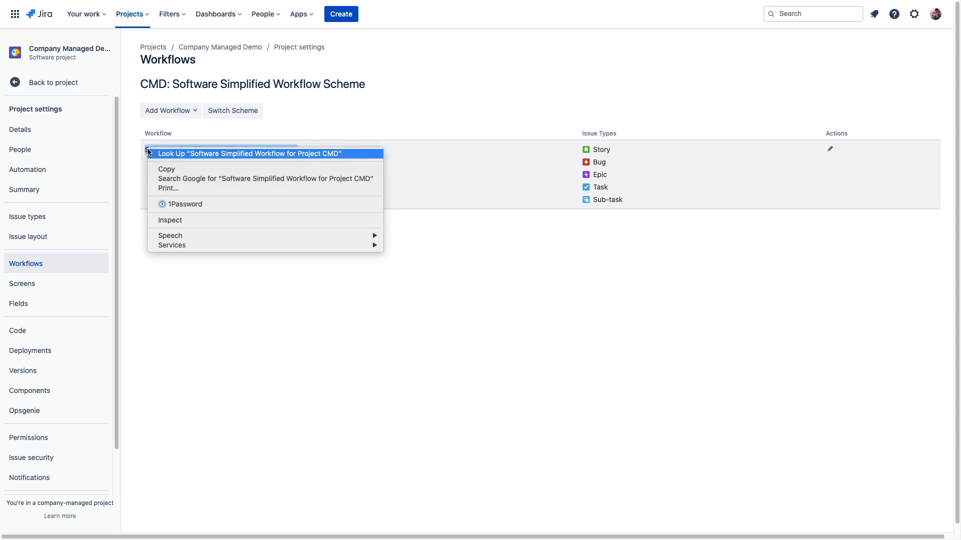
pyautogui.click(169, 168)
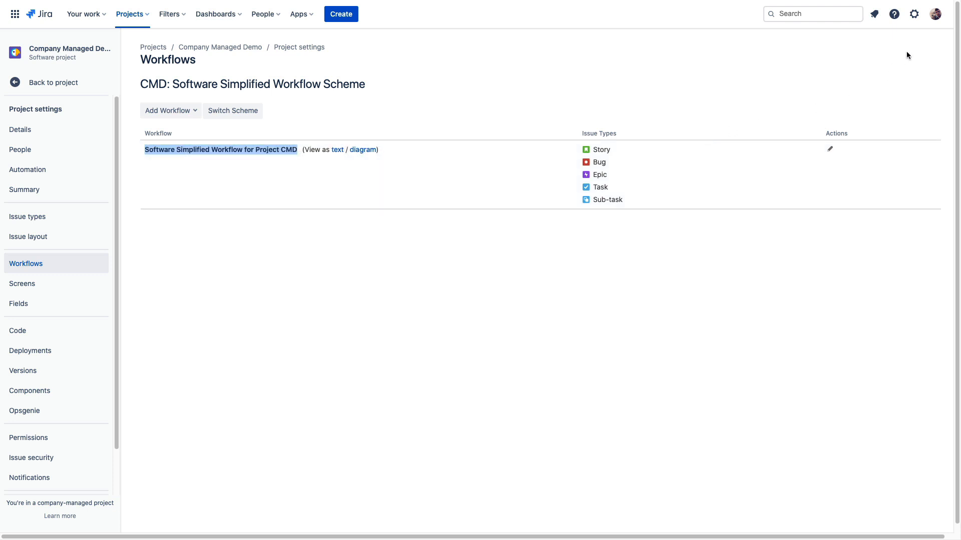
pyautogui.click(914, 14)
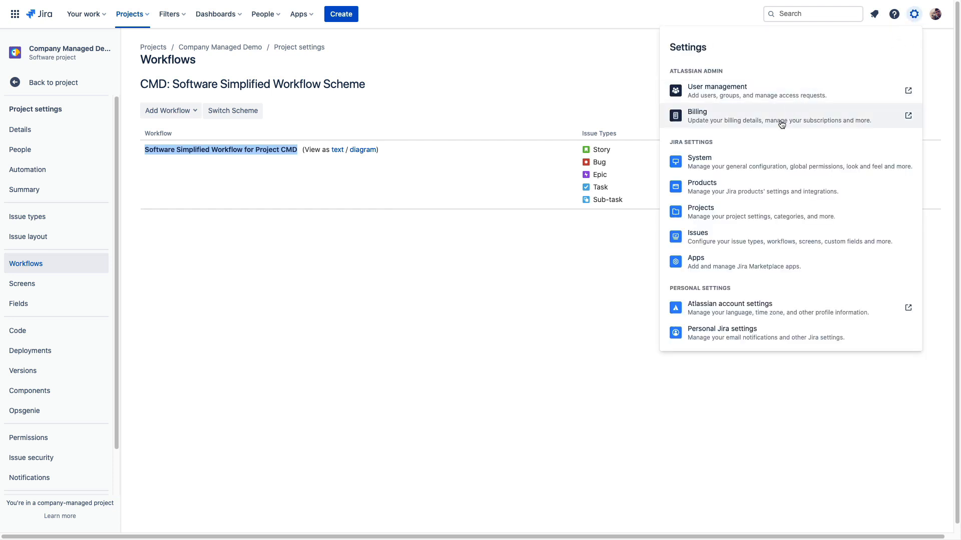
pyautogui.click(693, 231)
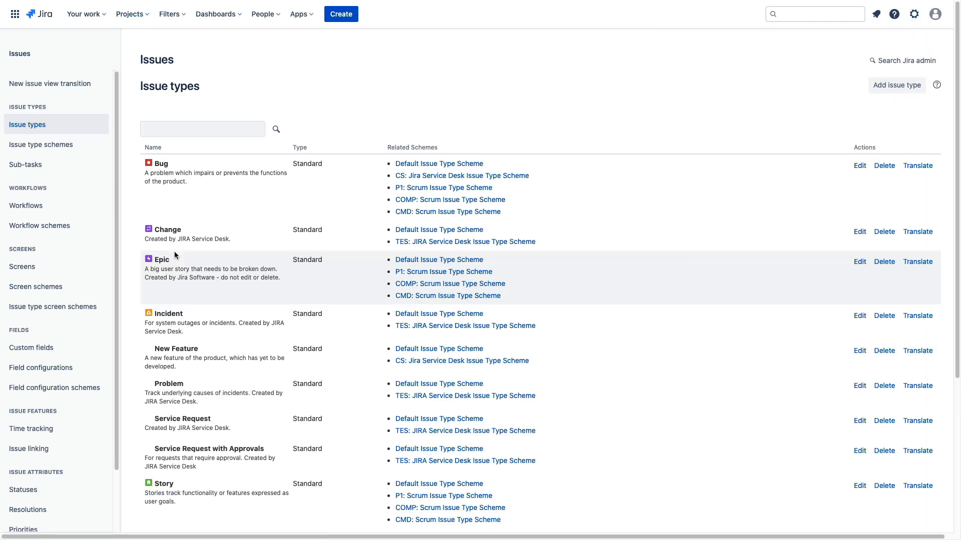
pyautogui.click(35, 207)
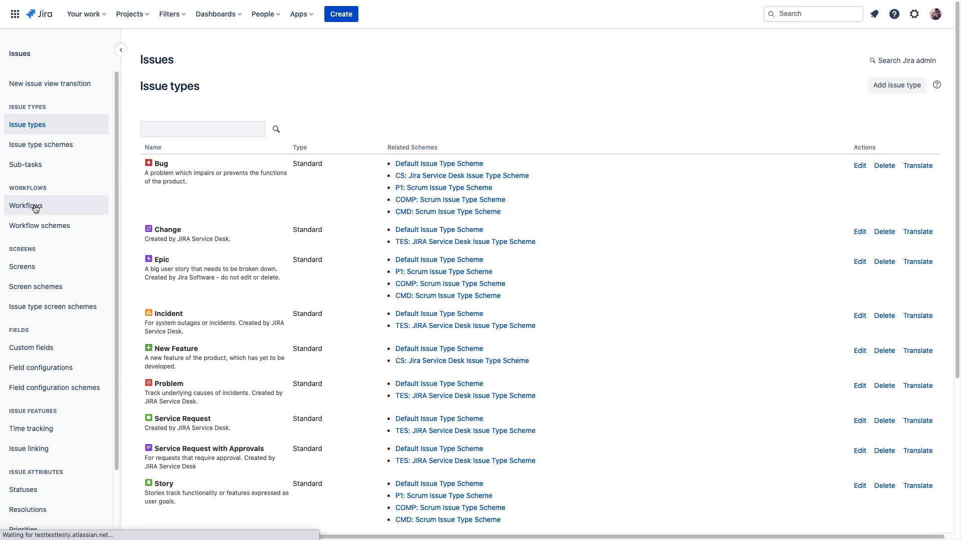
pyautogui.press('super+f')
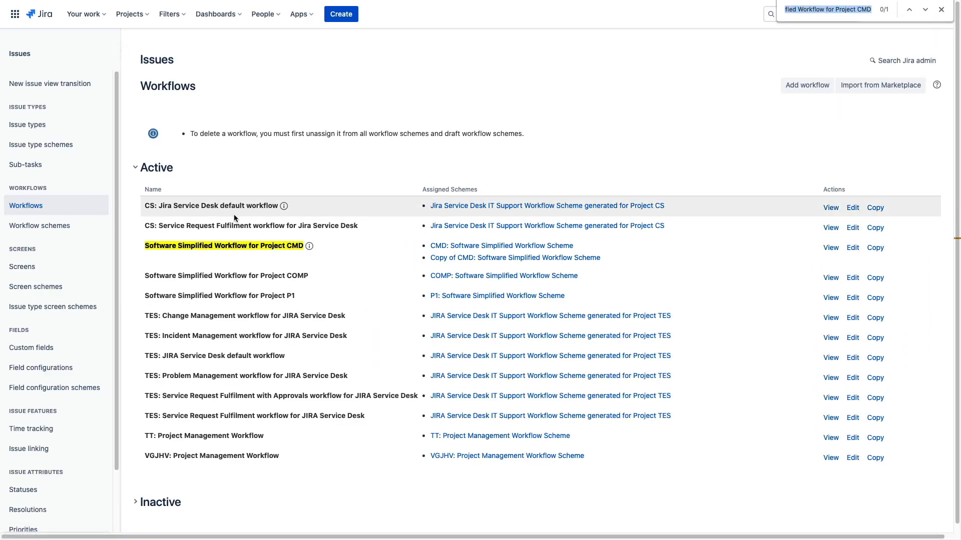
pyautogui.press('super+v')
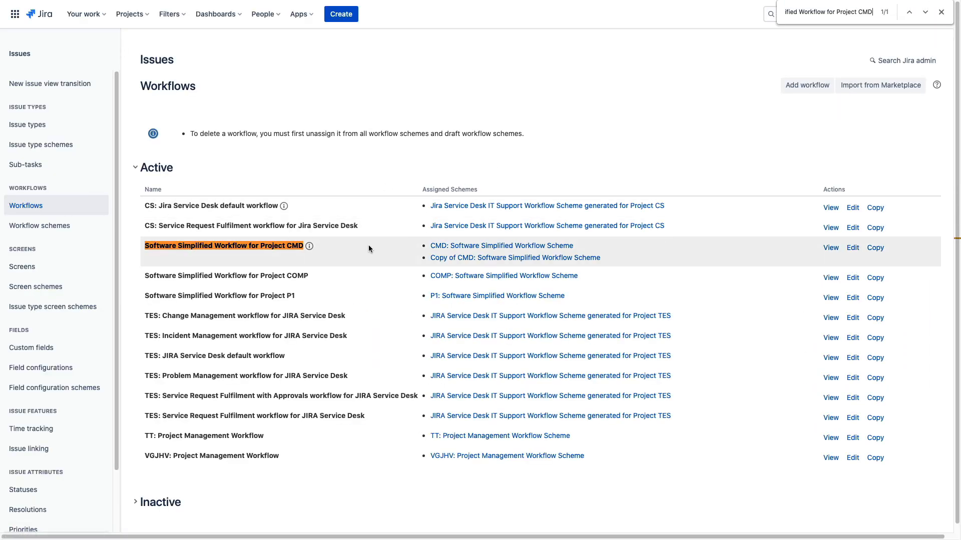
# Duplicate the Software Simplified Workflow for Project CMD, keeping the suggested name and description.
pyautogui.click(877, 248)
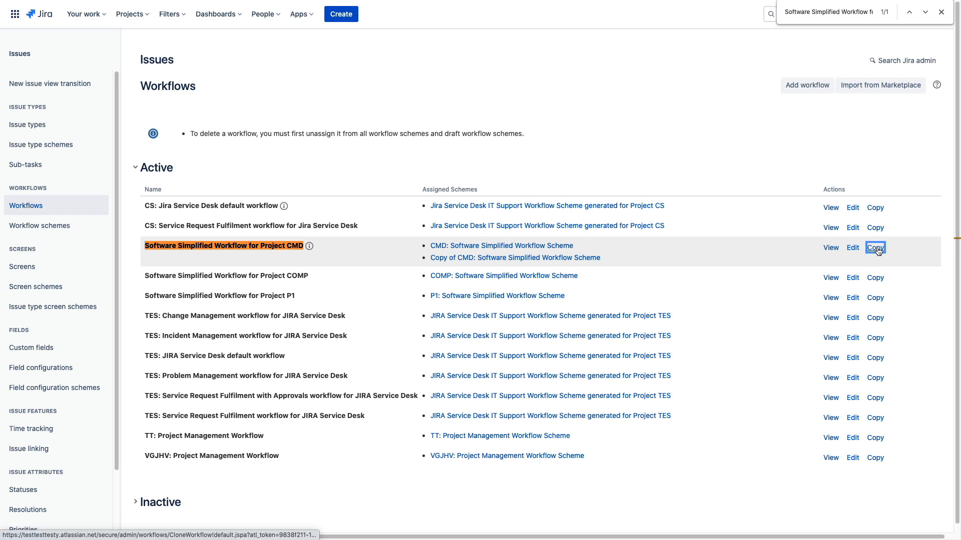
pyautogui.click(586, 341)
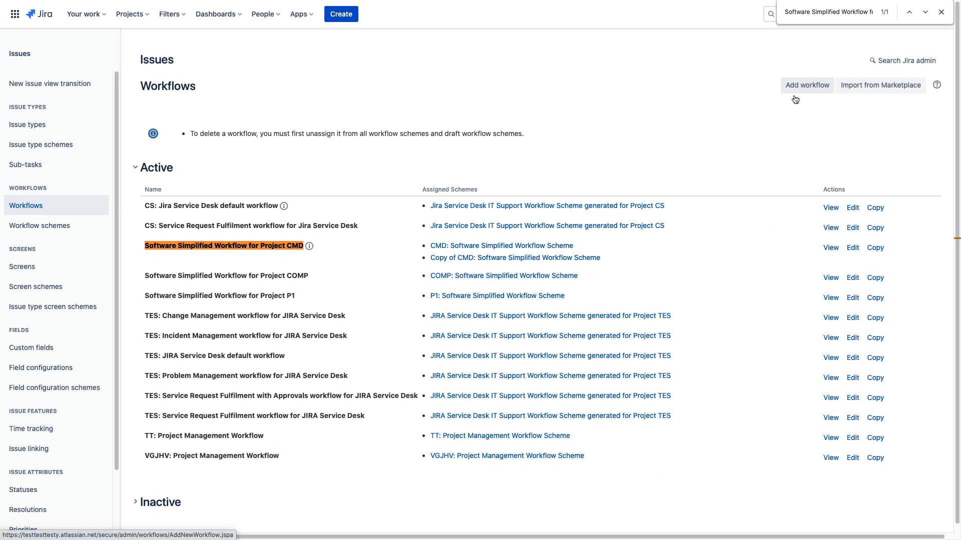
pyautogui.click(875, 249)
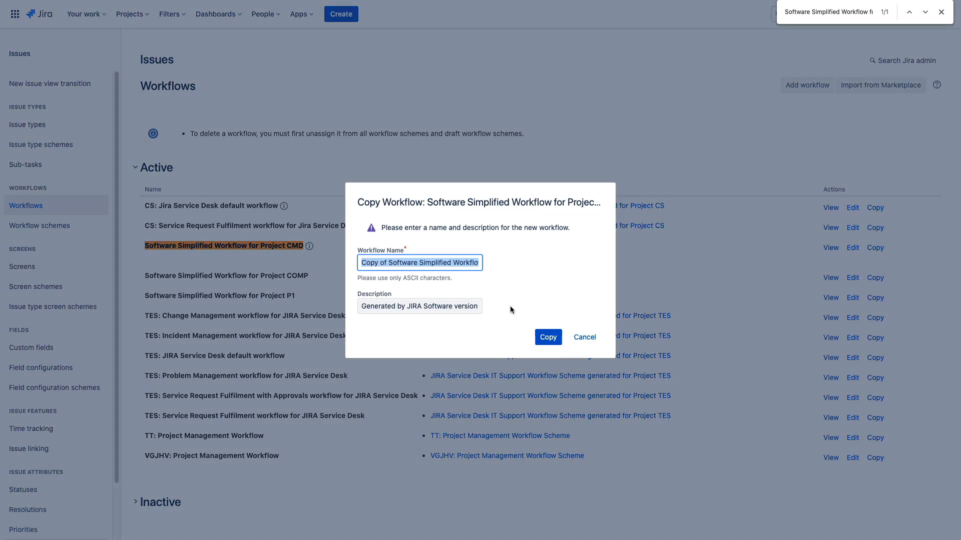
pyautogui.click(548, 337)
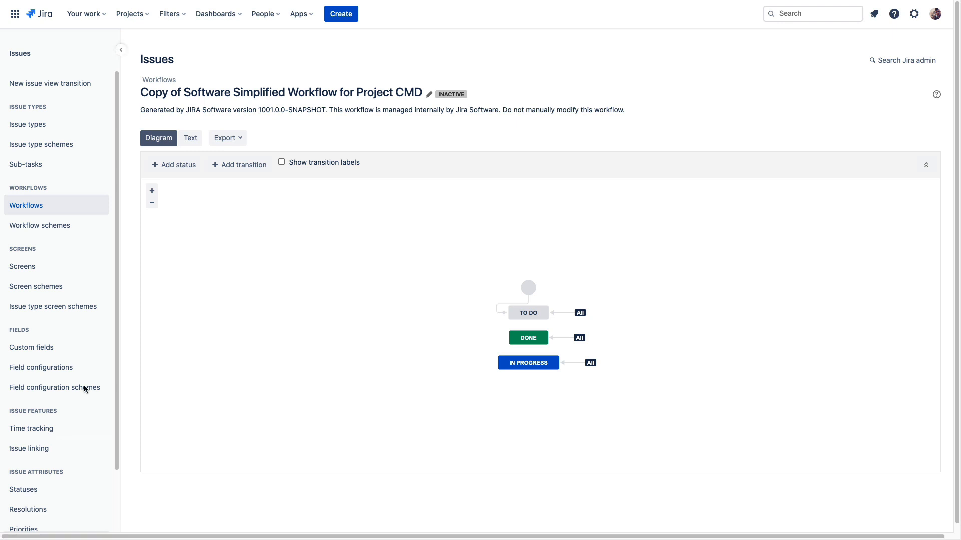
# Add a new status named "QA" to the copied workflow without allowing all statuses to transition to it.
pyautogui.click(180, 165)
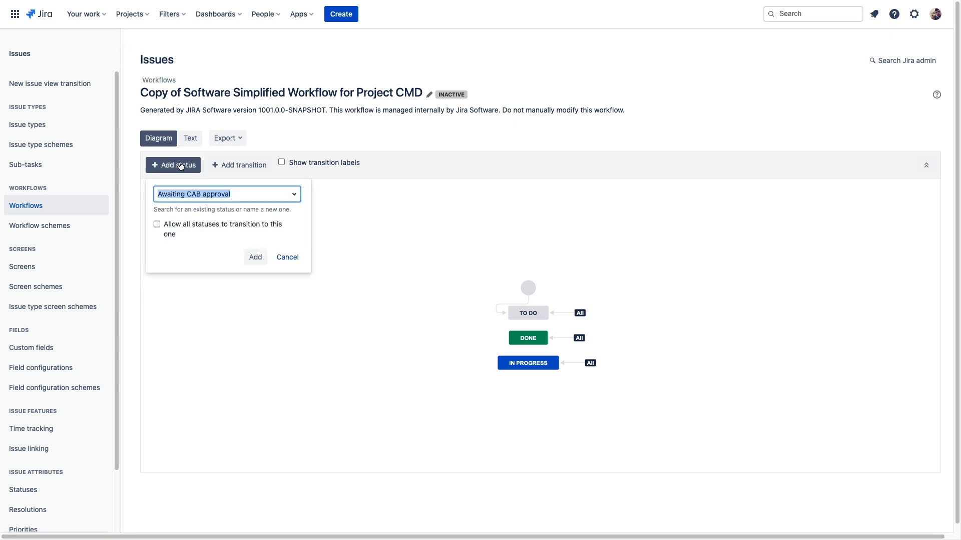
pyautogui.write('QA')
pyautogui.click(173, 215)
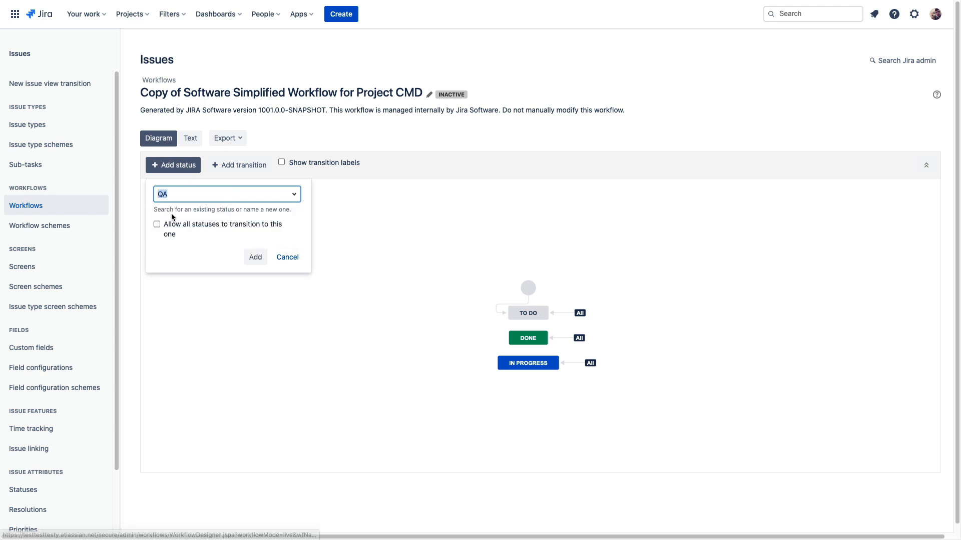
pyautogui.click(255, 257)
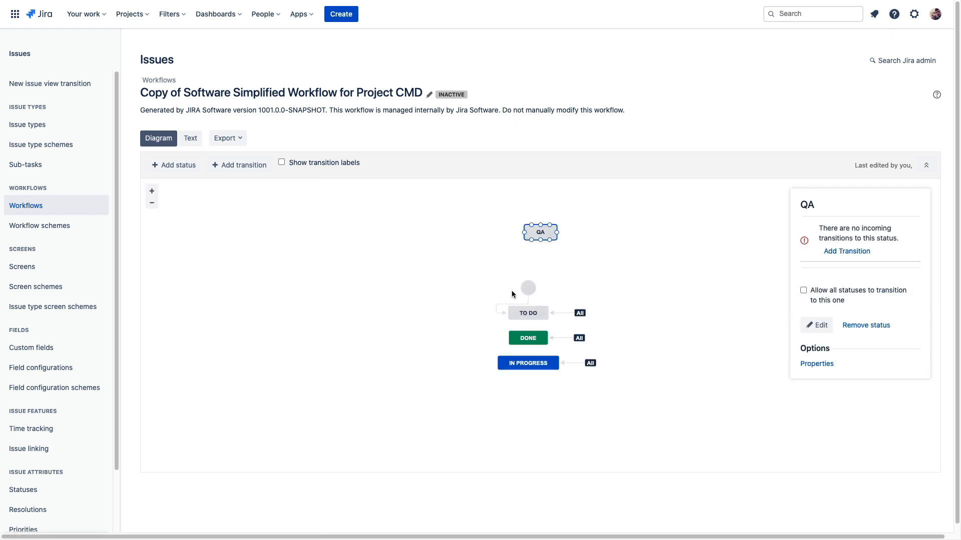
# Rearrange the workflow diagram so Done sits below In Progress and QA lies between them.
pyautogui.moveTo(524, 339); pyautogui.dragTo(528, 422)
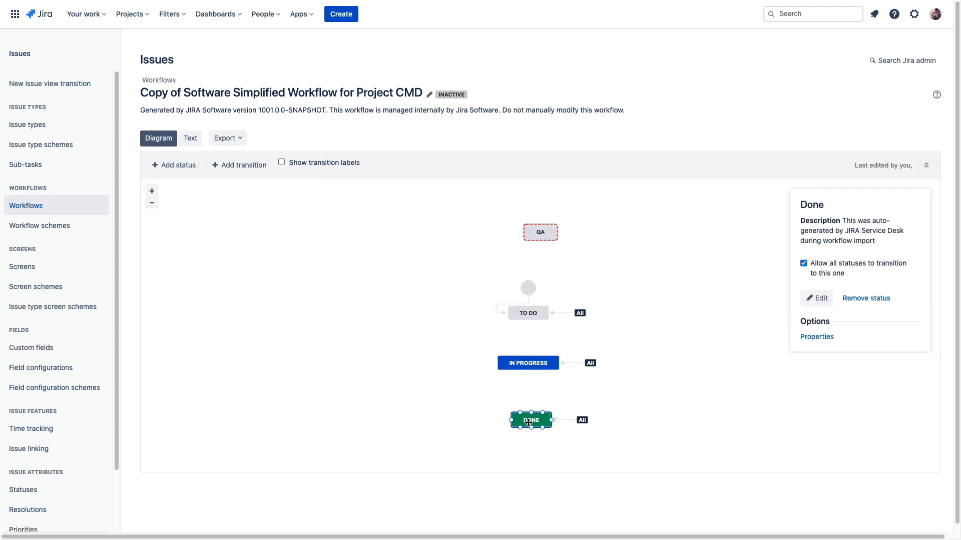
pyautogui.click(540, 238)
pyautogui.moveTo(540, 239); pyautogui.dragTo(531, 389)
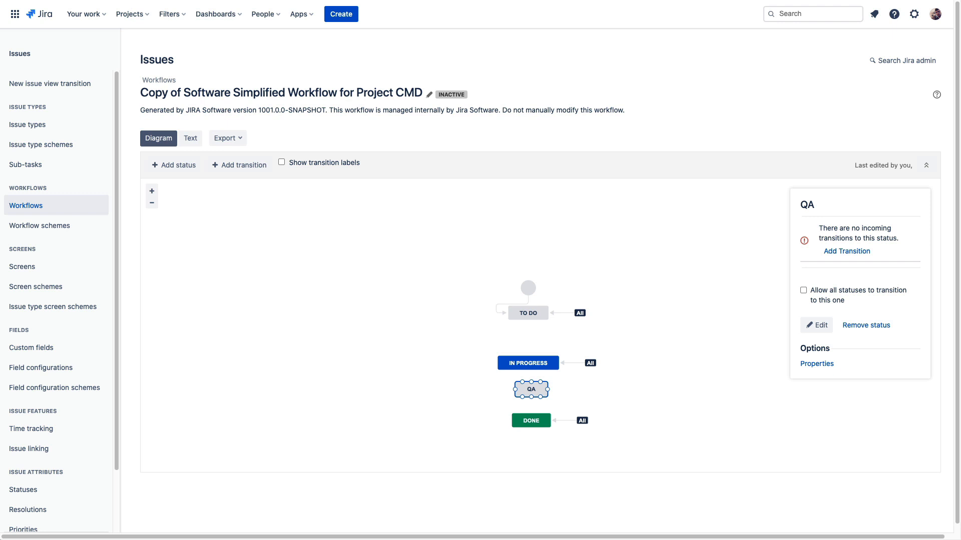
# Disallow transitions from all statuses to In Progress and to Done.
pyautogui.click(523, 363)
pyautogui.click(803, 263)
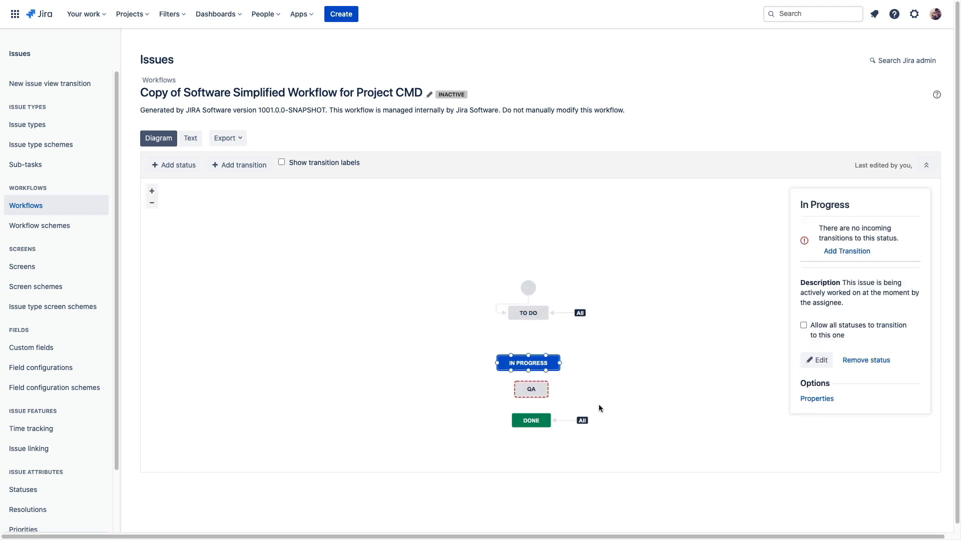
pyautogui.click(532, 425)
pyautogui.click(803, 263)
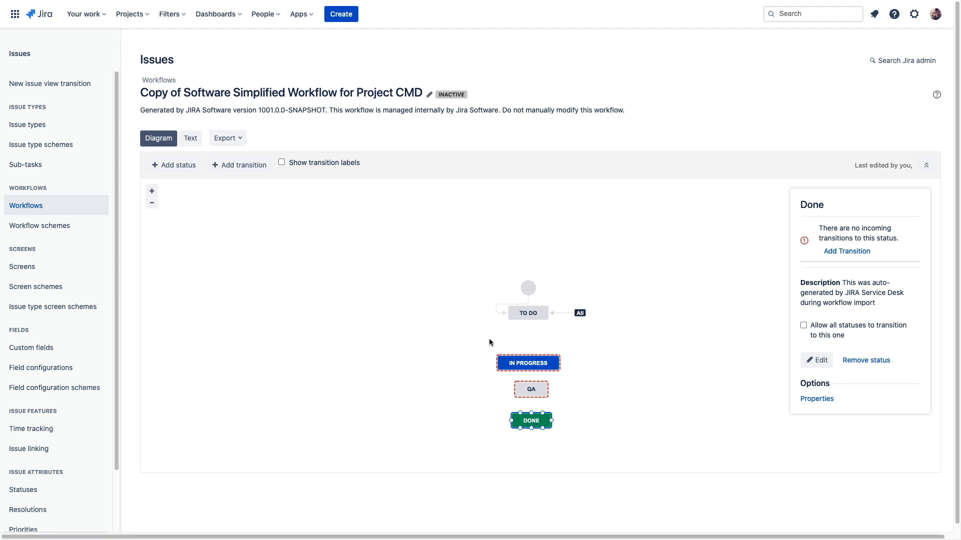
# Add a transition named "start work" from To Do to In Progress.
pyautogui.moveTo(539, 320); pyautogui.dragTo(547, 355)
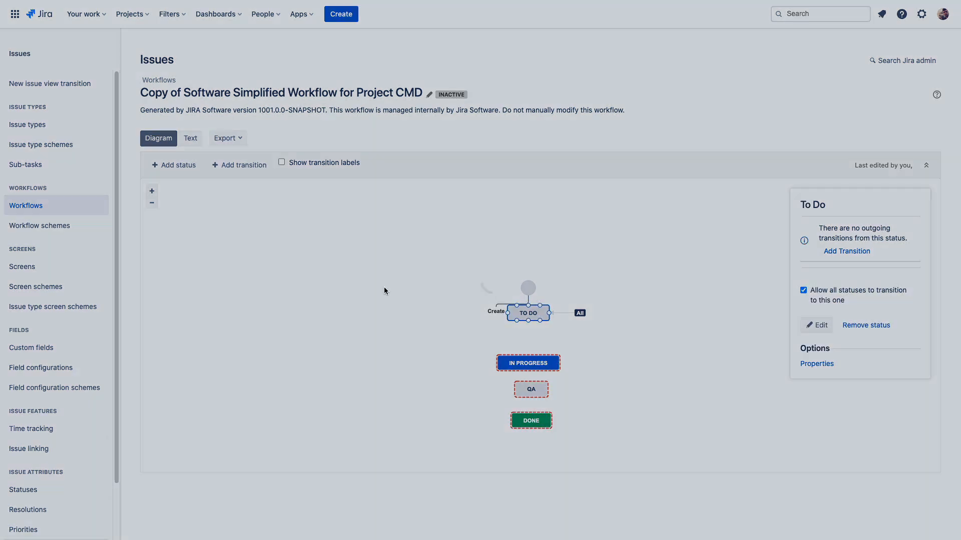
pyautogui.click(388, 261)
pyautogui.write('tart work')
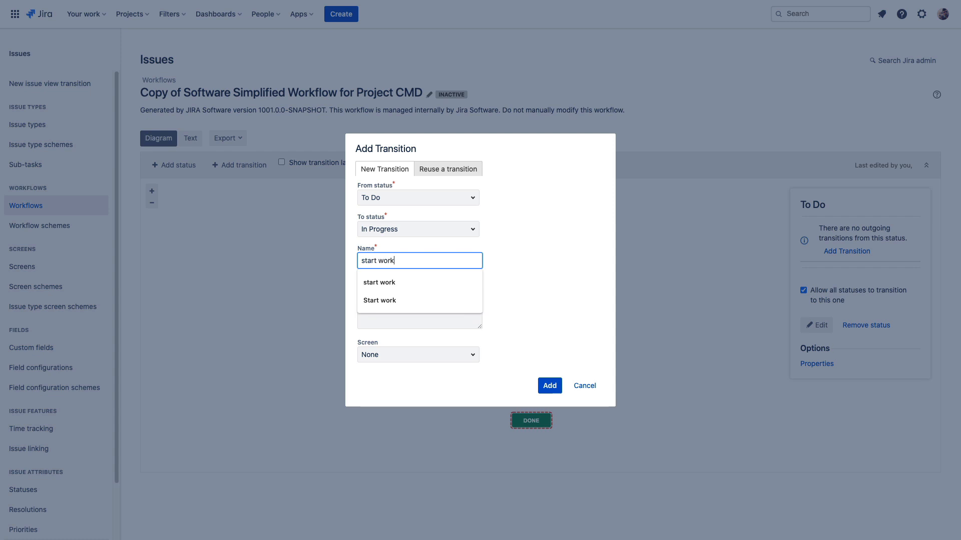
pyautogui.press('Return')
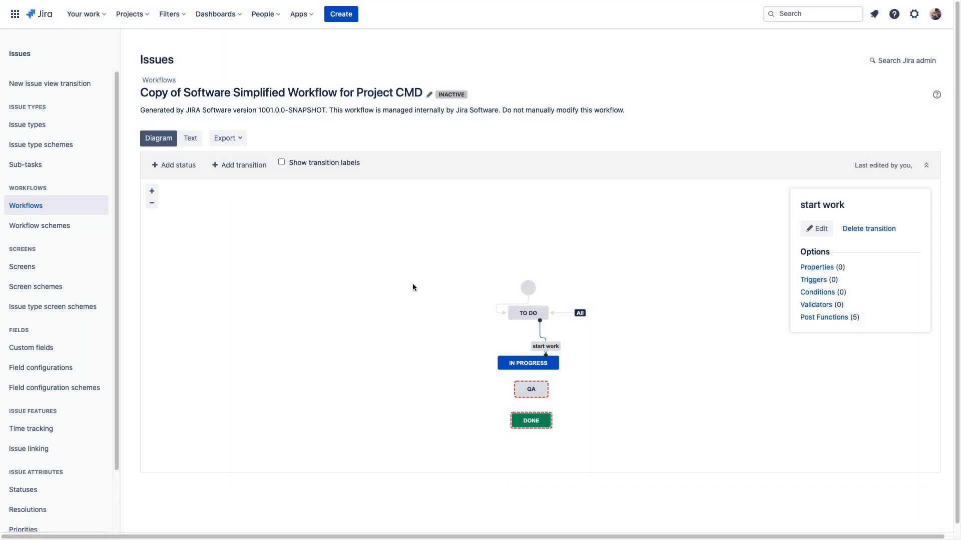
# Add a transition named "send to qa" from In Progress to QA.
pyautogui.click(546, 369)
pyautogui.moveTo(542, 382); pyautogui.dragTo(543, 383)
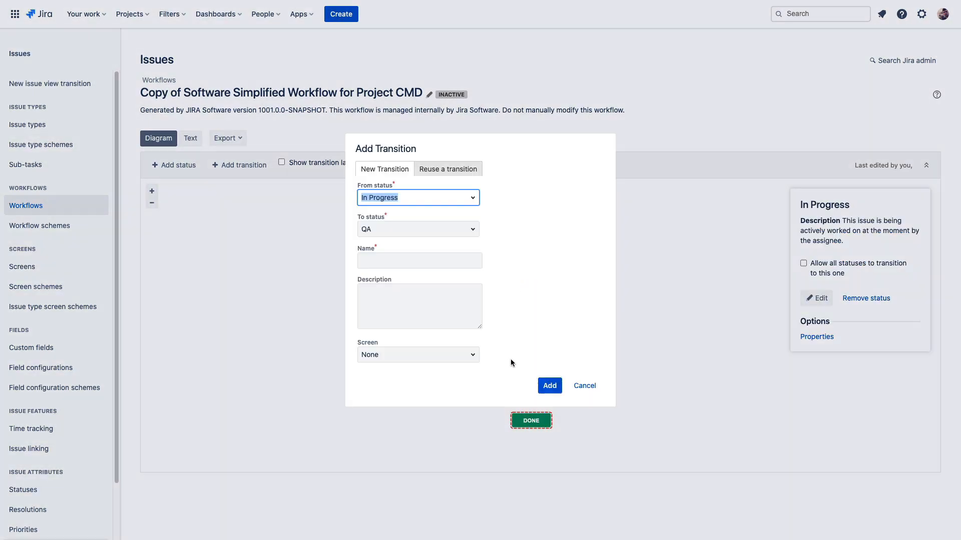
pyautogui.click(410, 261)
pyautogui.write('send to qa')
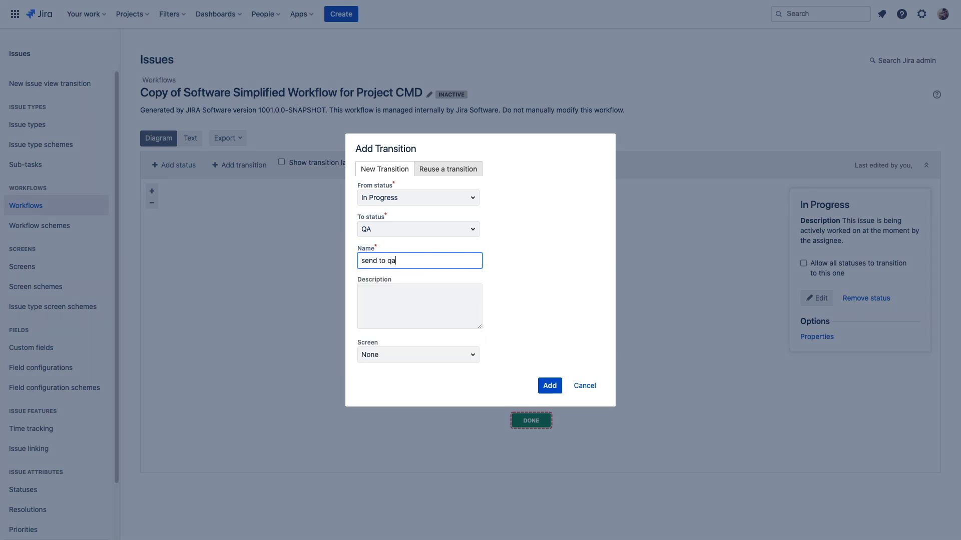
pyautogui.press('Return')
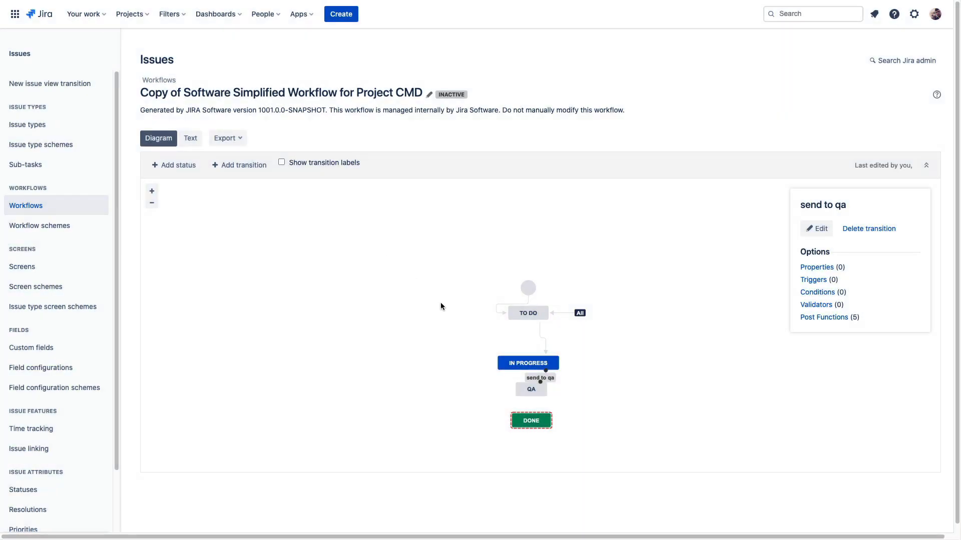
# Add a transition named "qa failed" from QA back to In Progress.
pyautogui.click(520, 384)
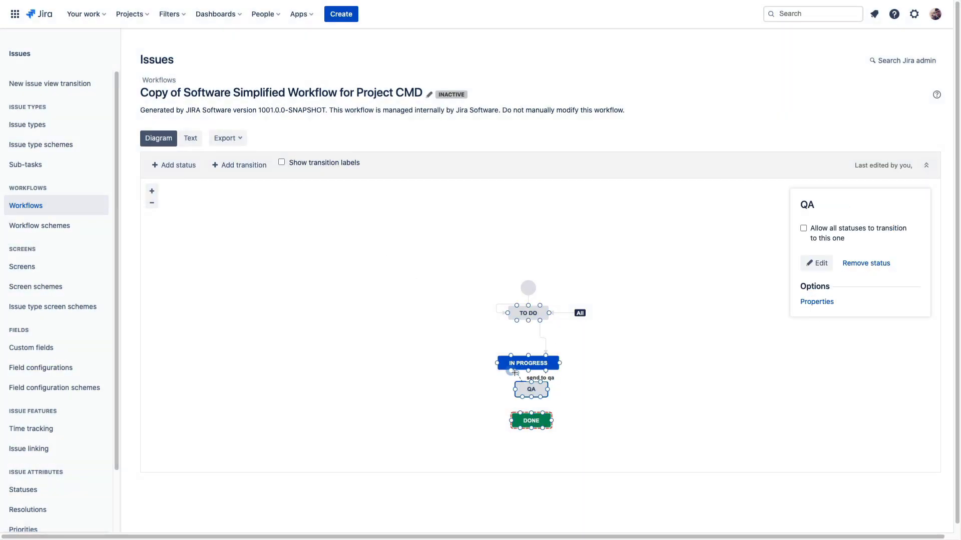
pyautogui.moveTo(515, 373); pyautogui.dragTo(514, 372)
pyautogui.click(384, 264)
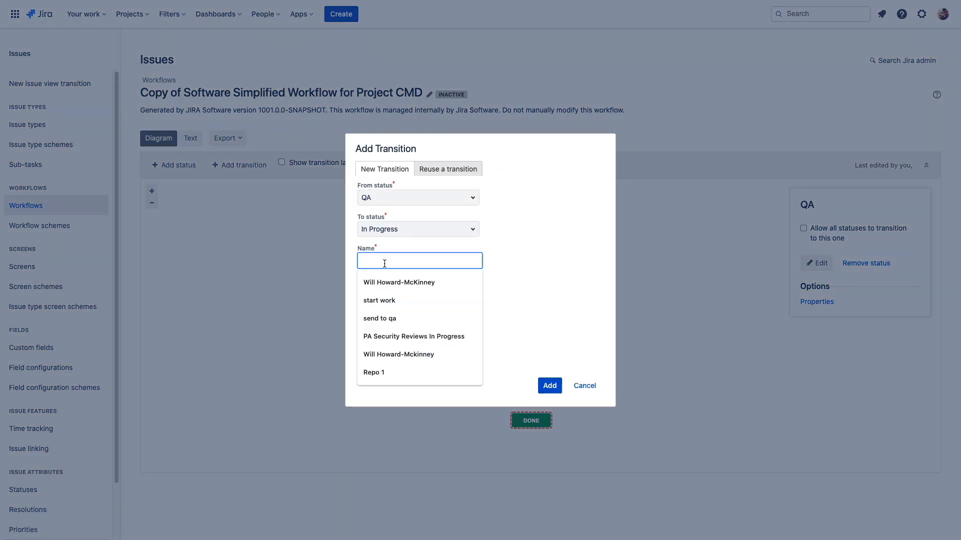
pyautogui.write('qa failed')
pyautogui.press('Return')
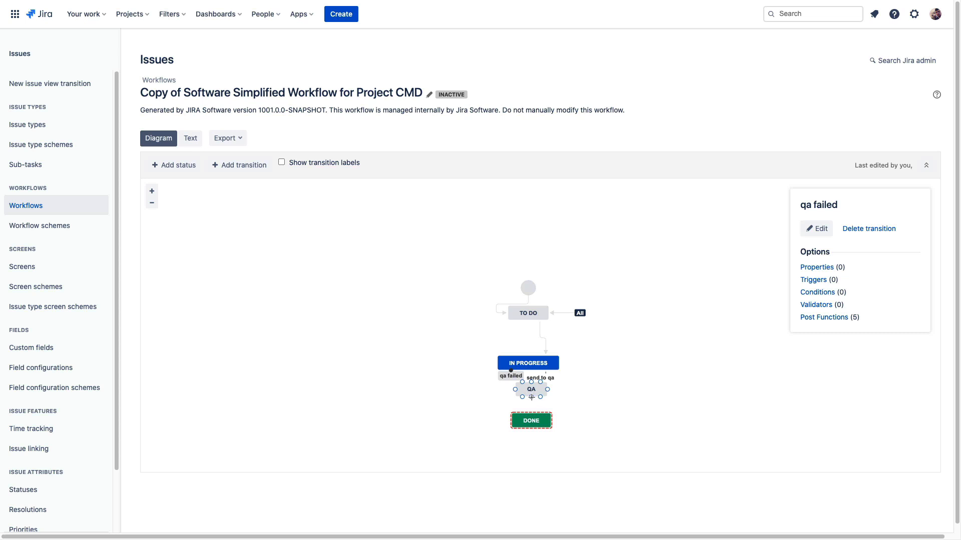
# Add a transition named "qa passed" from QA to Done.
pyautogui.moveTo(531, 397); pyautogui.dragTo(531, 419)
pyautogui.click(420, 261)
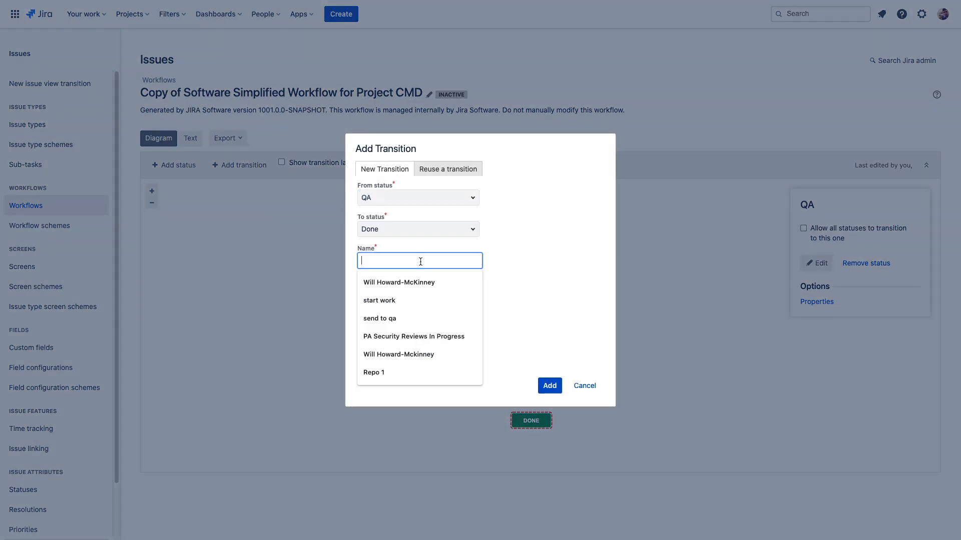
pyautogui.write('qa passed')
pyautogui.press('Return')
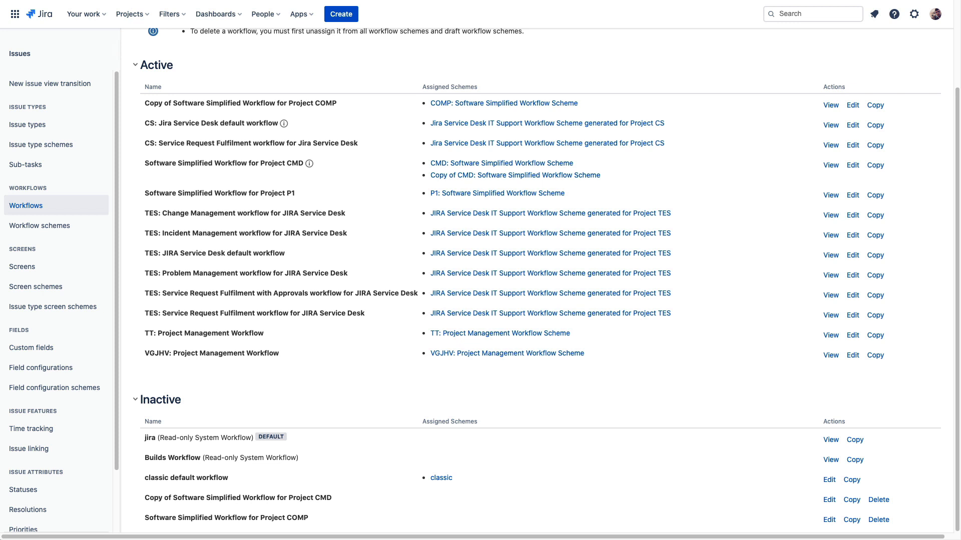
# Copy the scheme name from the project's workflow settings, find that scheme among the workflow schemes, and open it for editing.
pyautogui.hotkey('ctrl', 'Tab')
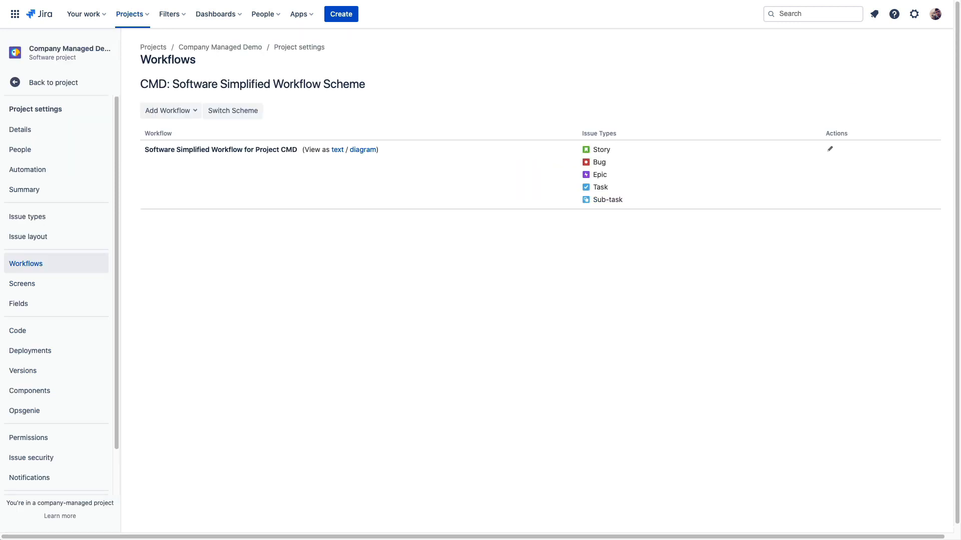
pyautogui.moveTo(362, 85)
pyautogui.mouseDown()
pyautogui.moveTo(137, 86)
pyautogui.moveTo(366, 85)
pyautogui.mouseUp()
pyautogui.click(144, 84)
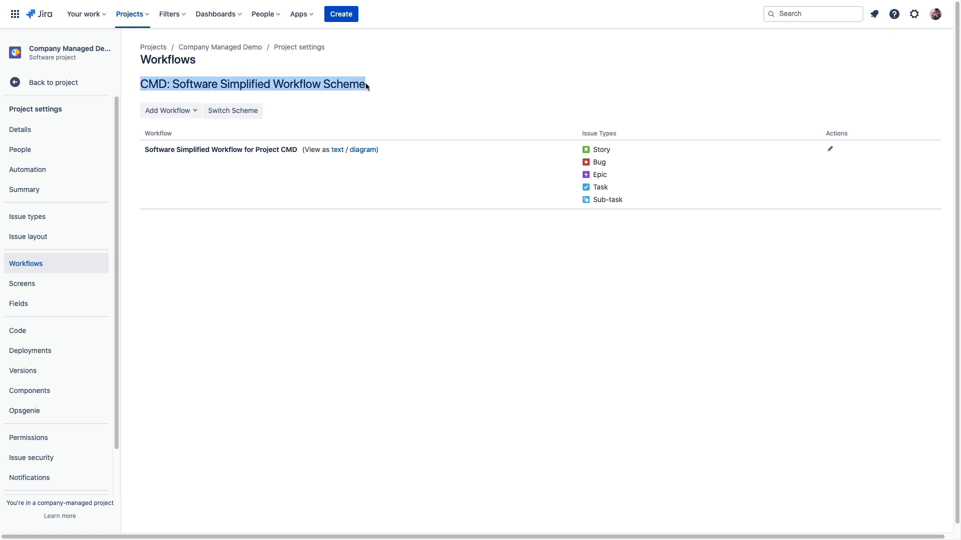
pyautogui.hotkey('ctrl', 'Tab')
pyautogui.click(57, 228)
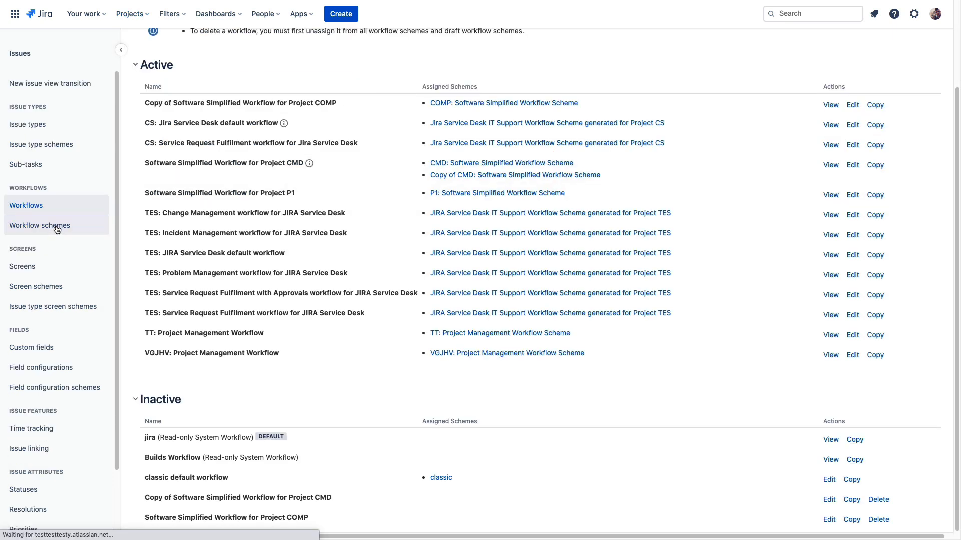
pyautogui.press('super+f')
pyautogui.press('super+v')
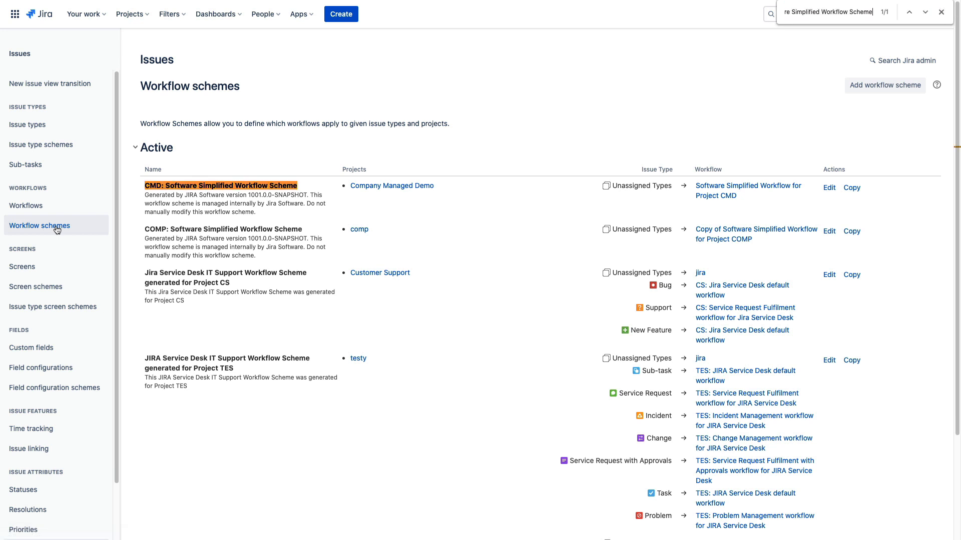
pyautogui.click(829, 189)
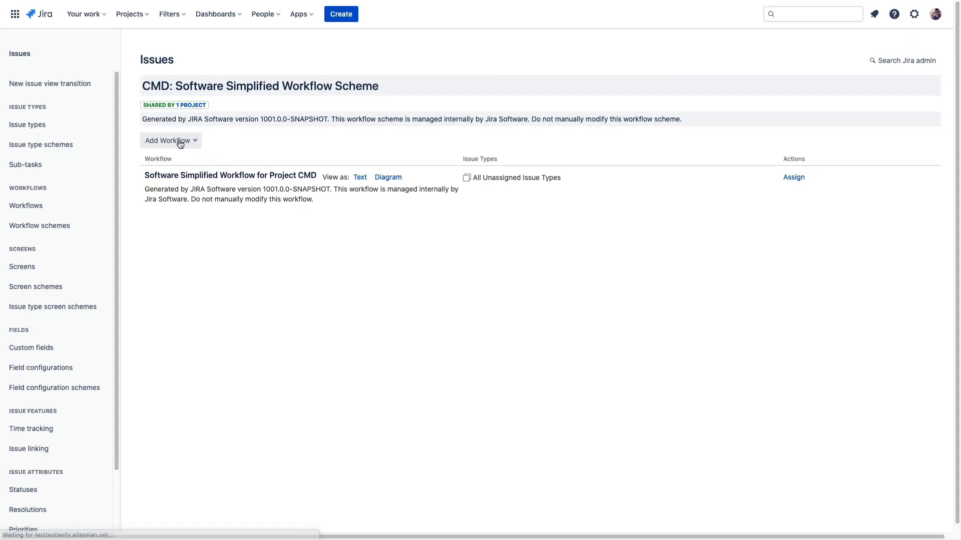
# Add the existing workflow "Copy of Software Simplified Workflow for Project CMD" to the scheme and assign it to All Unassigned Issue Types.
pyautogui.click(180, 144)
pyautogui.click(173, 162)
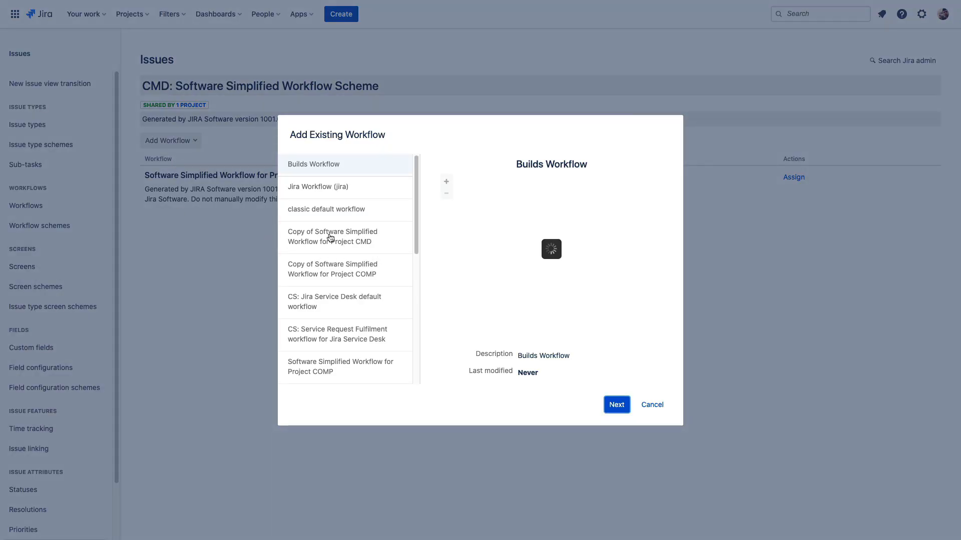
pyautogui.click(344, 243)
pyautogui.click(615, 406)
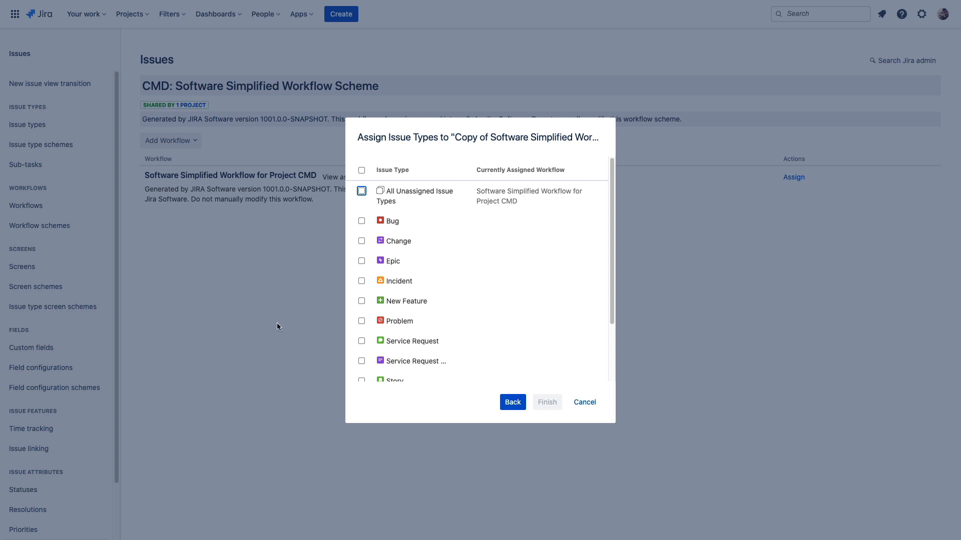
pyautogui.click(362, 191)
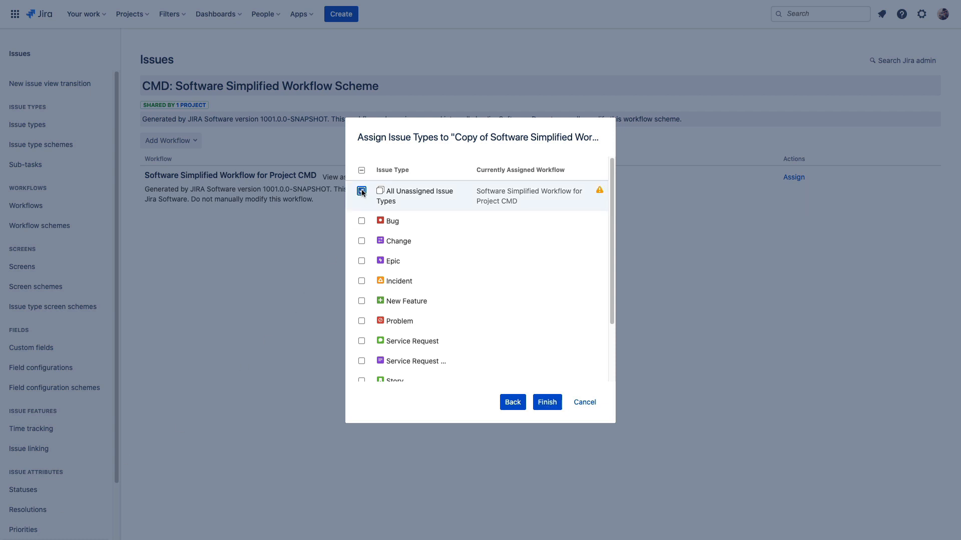
pyautogui.click(548, 402)
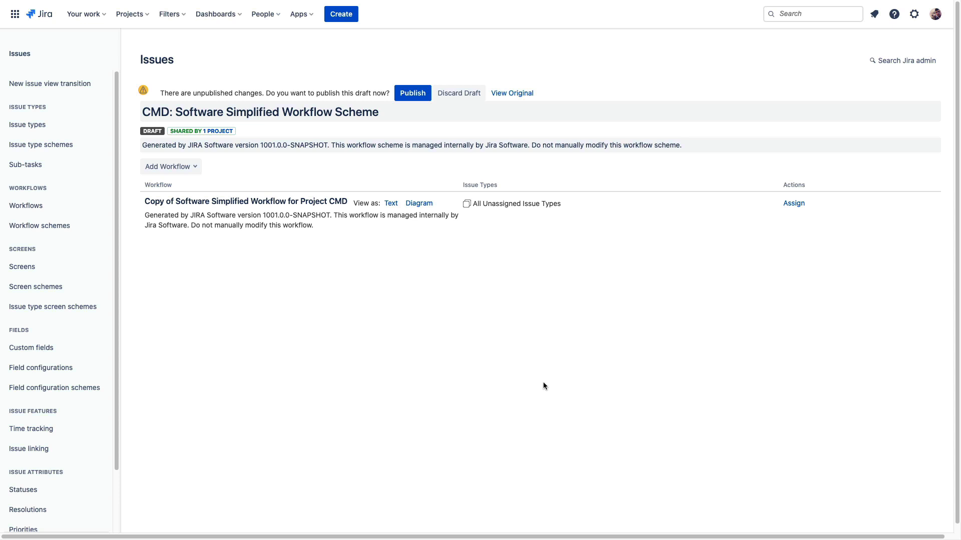
# Publish the draft of the CMD workflow scheme and complete the issue migration.
pyautogui.click(407, 93)
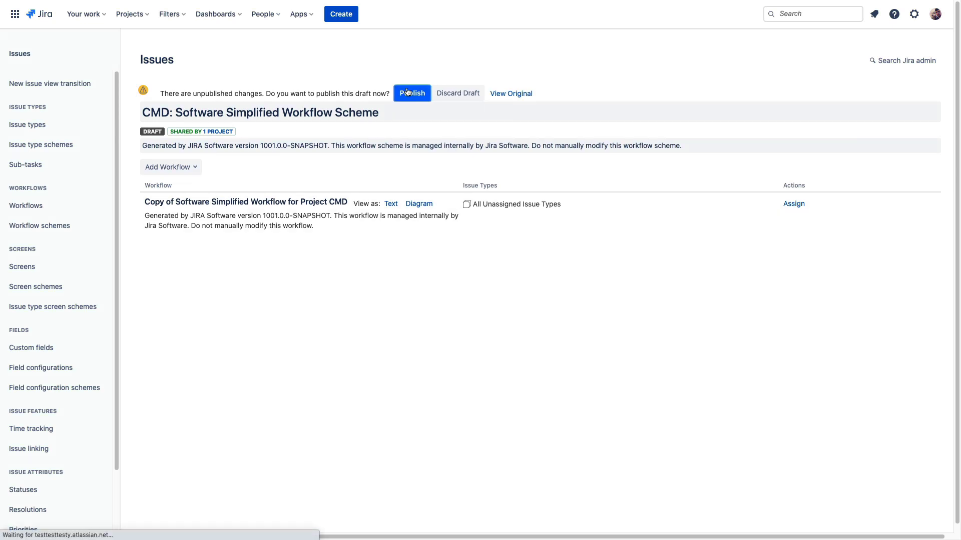
pyautogui.click(169, 166)
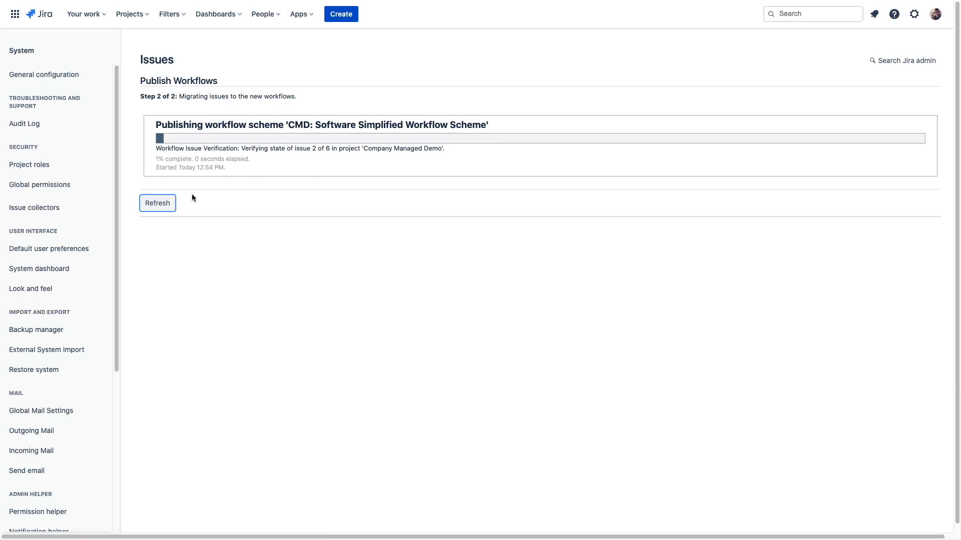
pyautogui.click(165, 207)
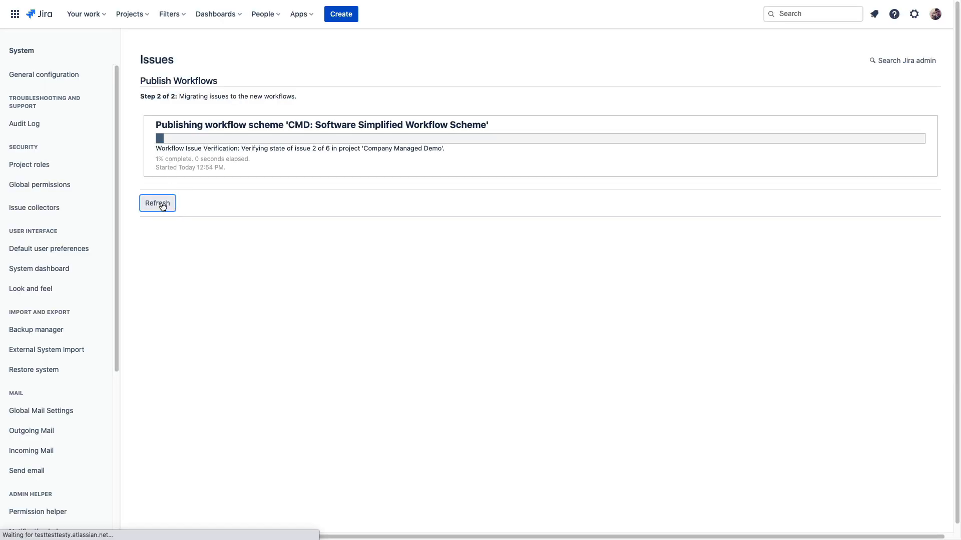
pyautogui.click(154, 209)
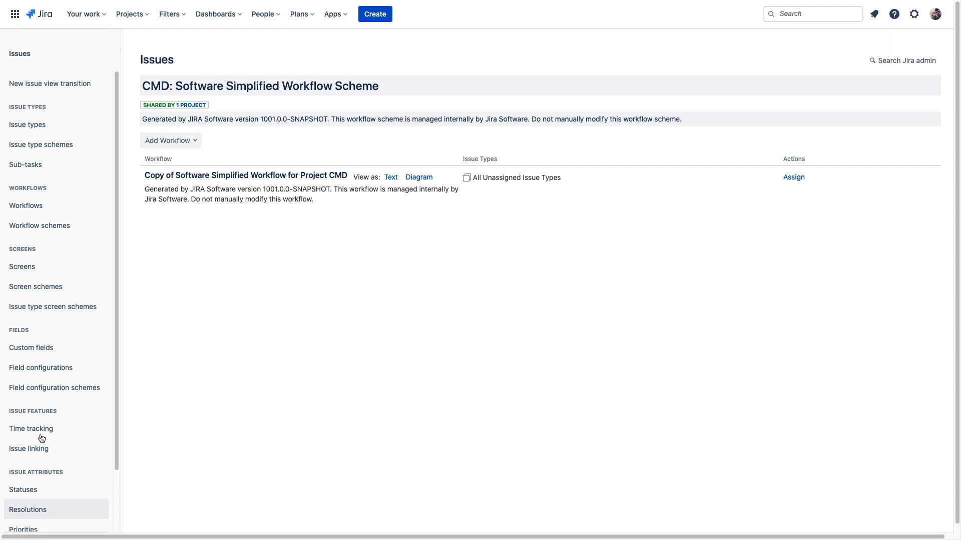
# Open the column settings of the Company Managed Demo project's CMD board.
pyautogui.click(140, 15)
pyautogui.click(162, 82)
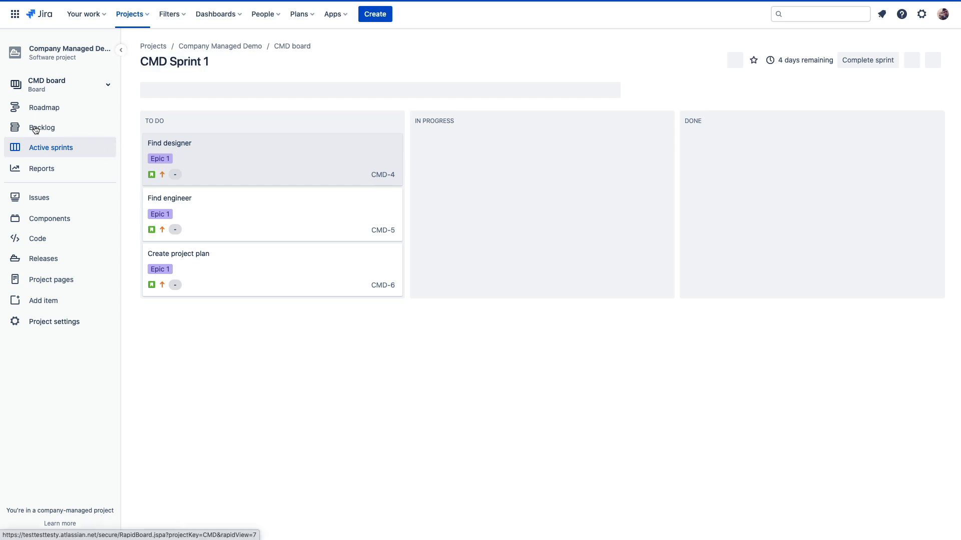
pyautogui.click(931, 60)
pyautogui.click(880, 82)
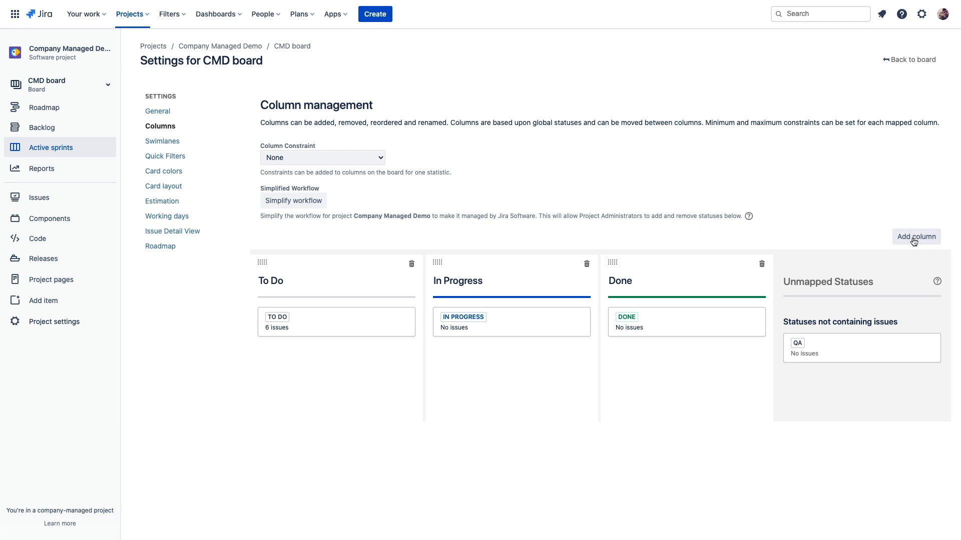
# Add a board column named "QA", map the unmapped QA status to it, and return to the board.
pyautogui.click(915, 241)
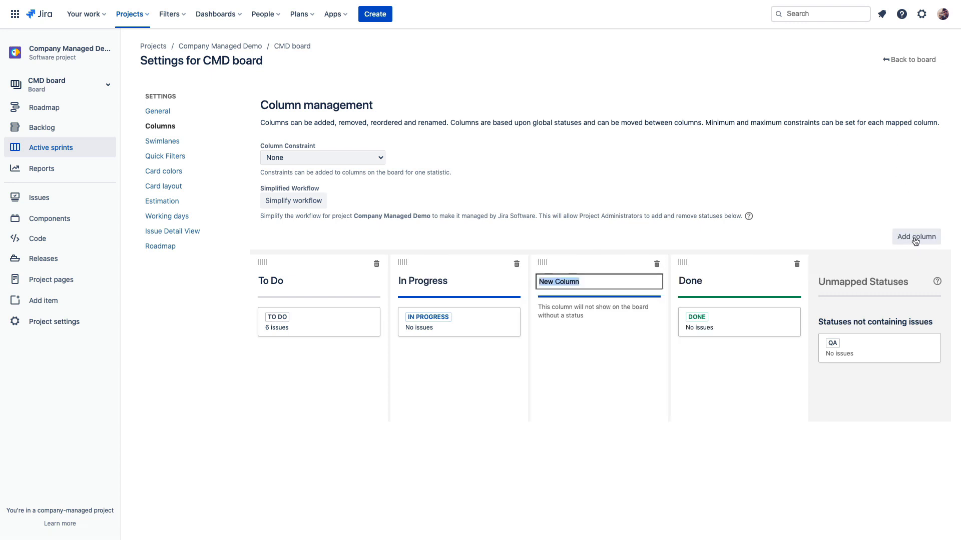
pyautogui.write('QA')
pyautogui.press('Return')
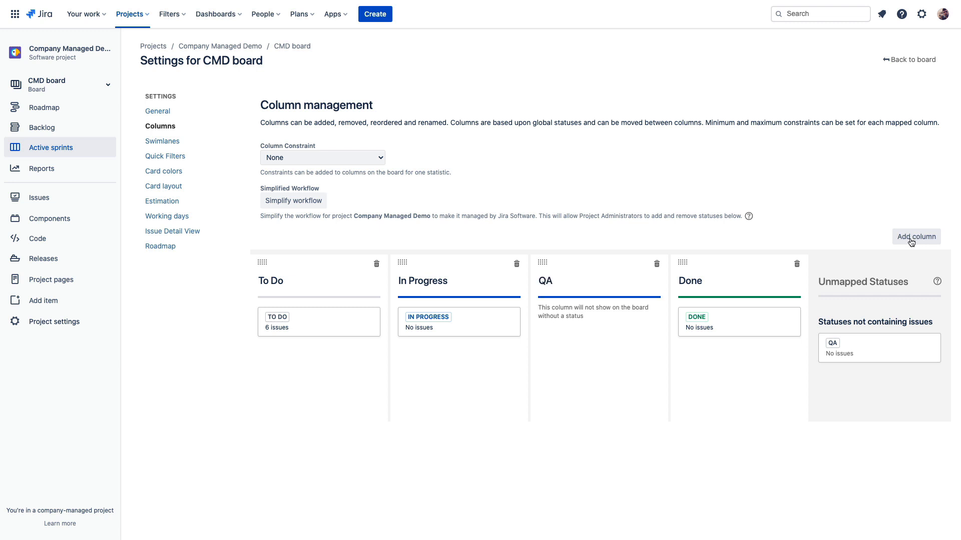
pyautogui.moveTo(883, 345); pyautogui.dragTo(602, 323)
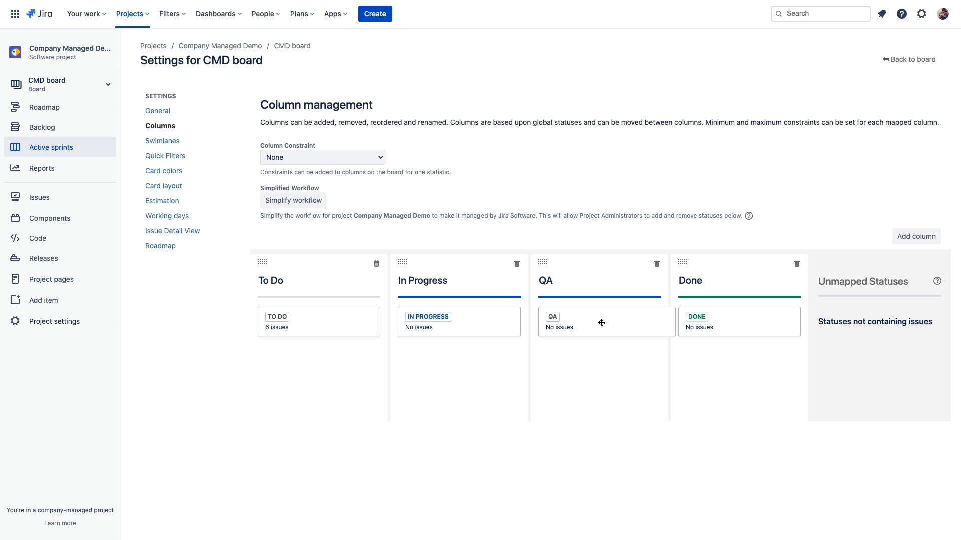
pyautogui.click(901, 60)
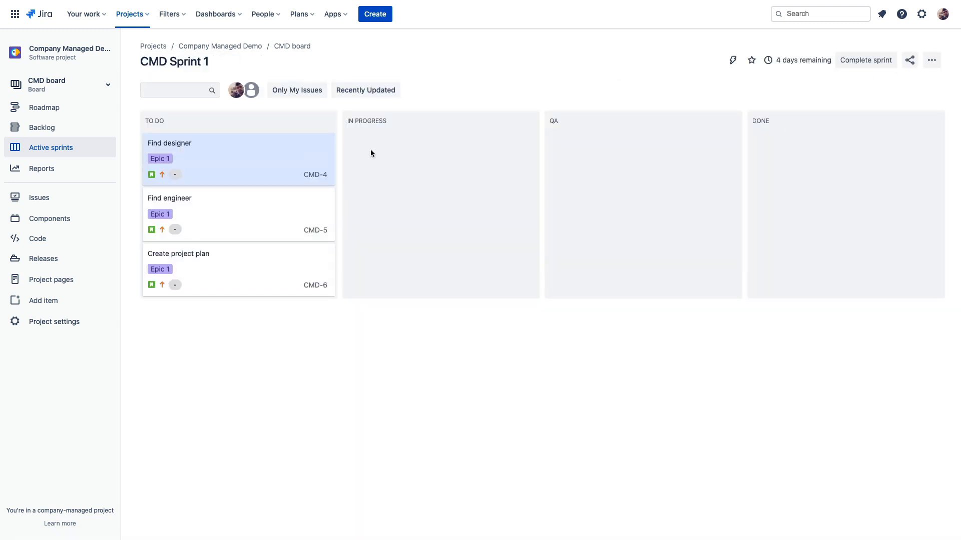
# Start a company-managed Scrum project sharing settings with Company Managed Demo (CMD), and close the form without creating it.
pyautogui.moveTo(255, 154)
pyautogui.mouseDown()
pyautogui.moveTo(470, 155)
pyautogui.moveTo(453, 158)
pyautogui.moveTo(514, 173)
pyautogui.moveTo(632, 150)
pyautogui.moveTo(665, 163)
pyautogui.moveTo(790, 157)
pyautogui.moveTo(478, 170)
pyautogui.moveTo(620, 150)
pyautogui.moveTo(652, 158)
pyautogui.moveTo(311, 163)
pyautogui.moveTo(243, 146)
pyautogui.mouseUp()
pyautogui.click(142, 14)
pyautogui.click(155, 210)
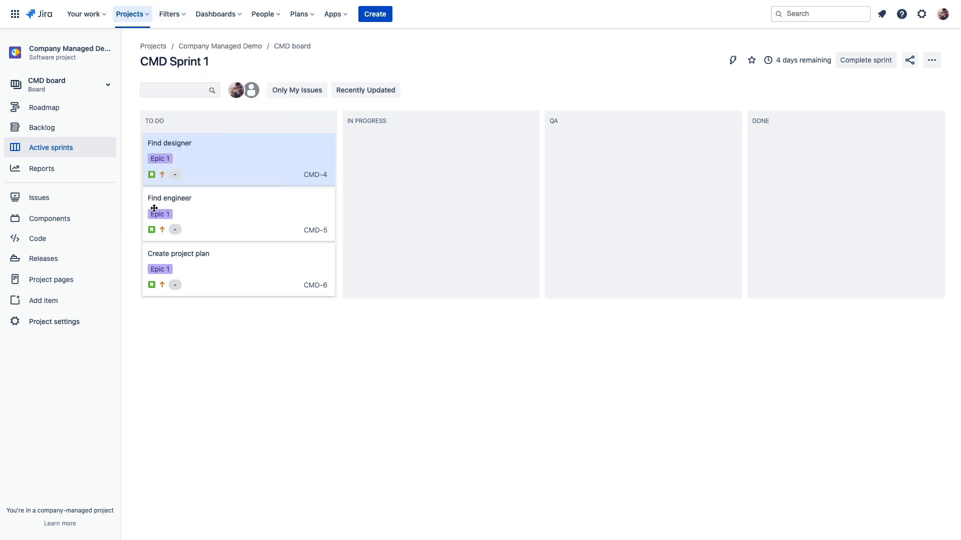
pyautogui.click(504, 168)
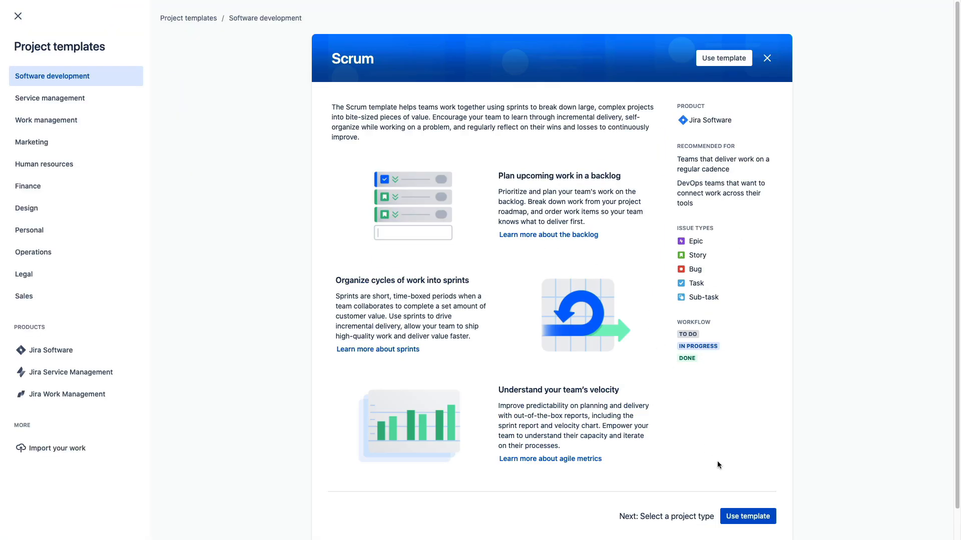
pyautogui.click(748, 516)
pyautogui.click(630, 508)
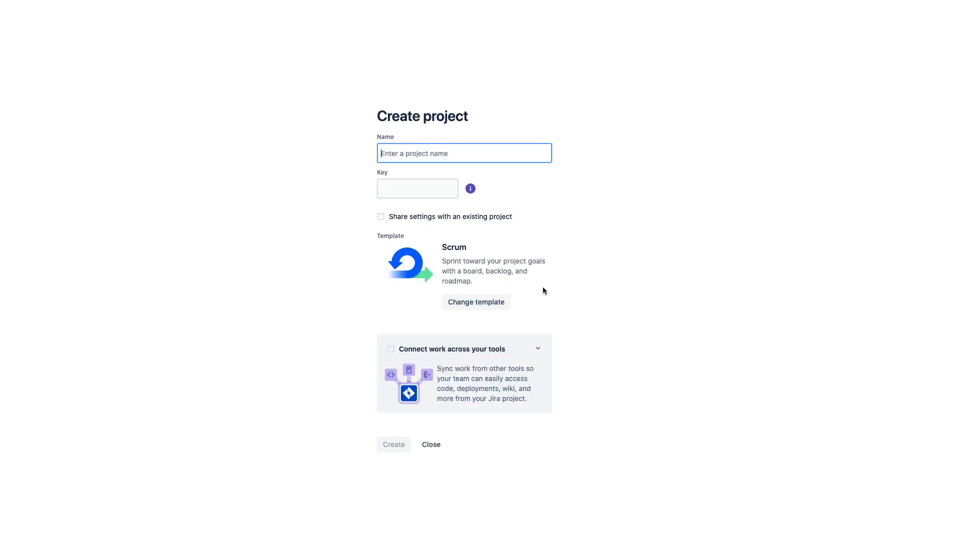
pyautogui.click(381, 217)
pyautogui.click(502, 239)
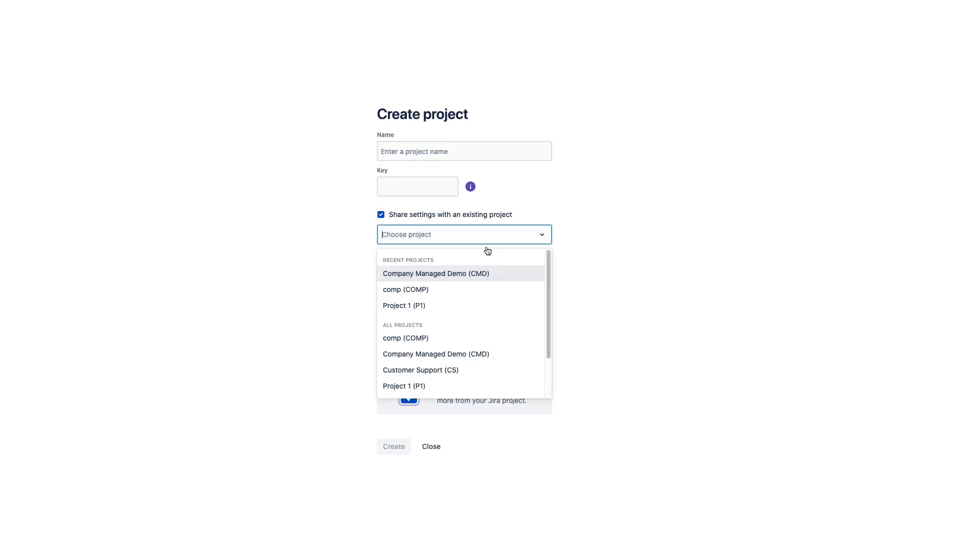
pyautogui.click(452, 275)
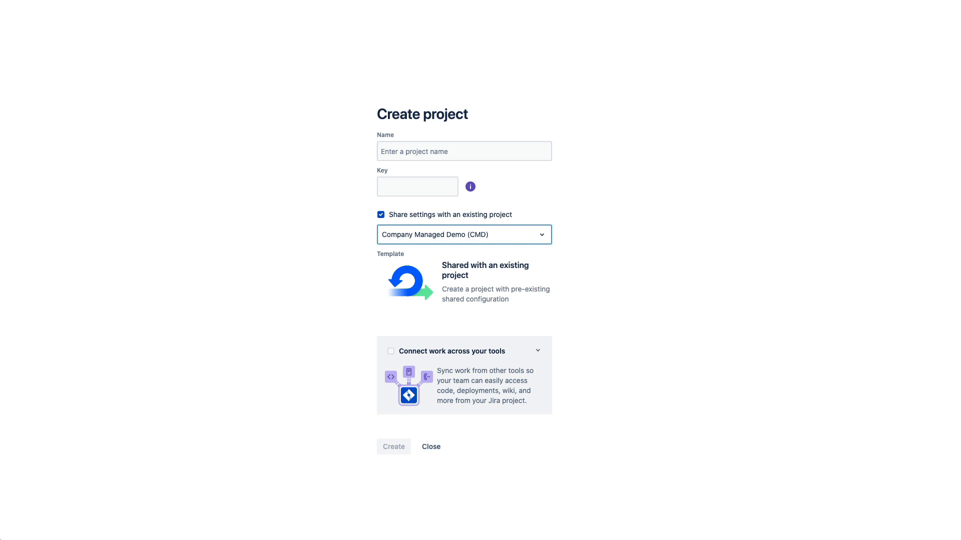
pyautogui.click(424, 448)
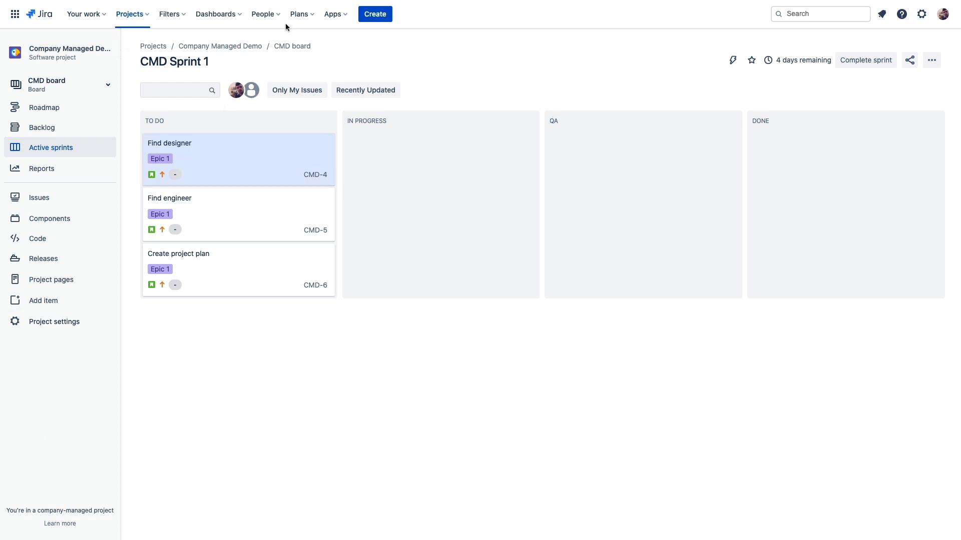
# Start a new plan named "Plan 1" with the CMD board as its issue source.
pyautogui.click(313, 18)
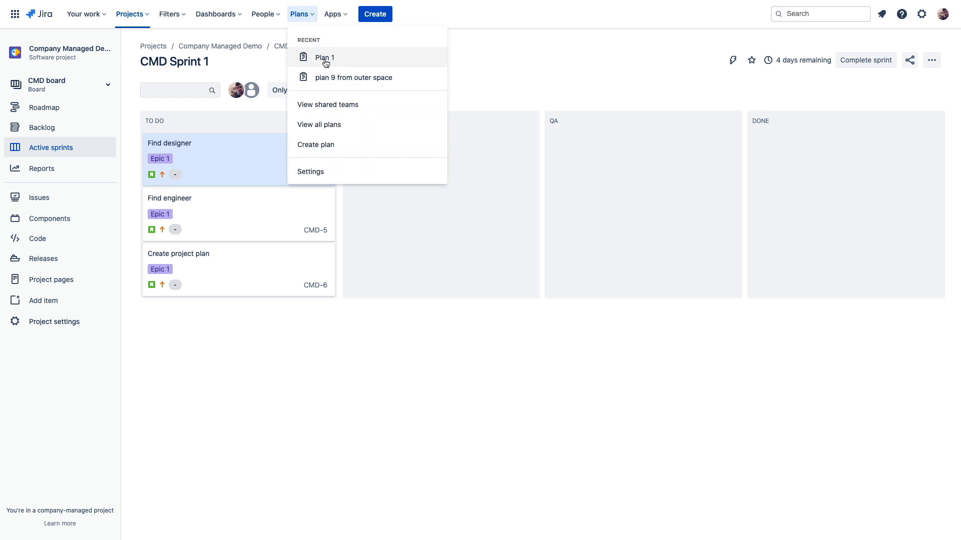
pyautogui.click(317, 144)
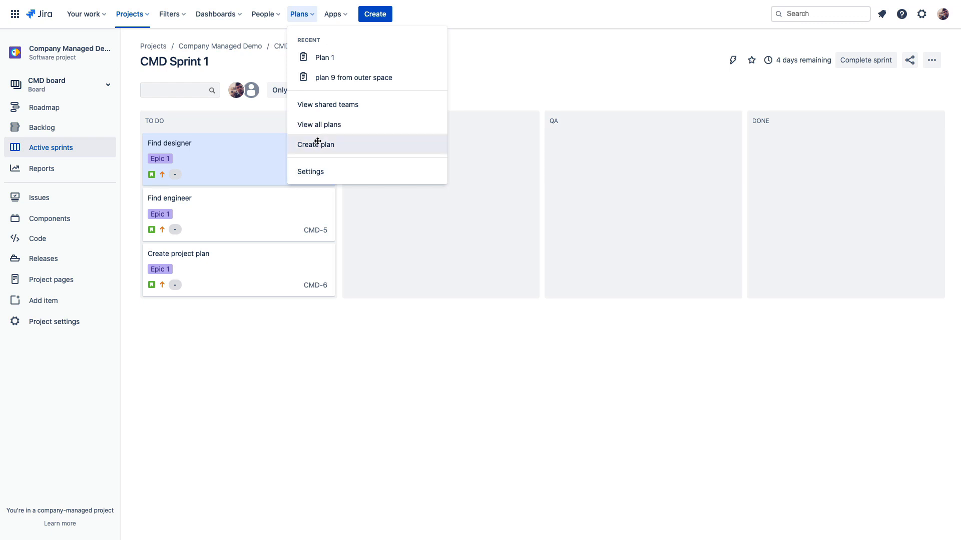
pyautogui.click(394, 149)
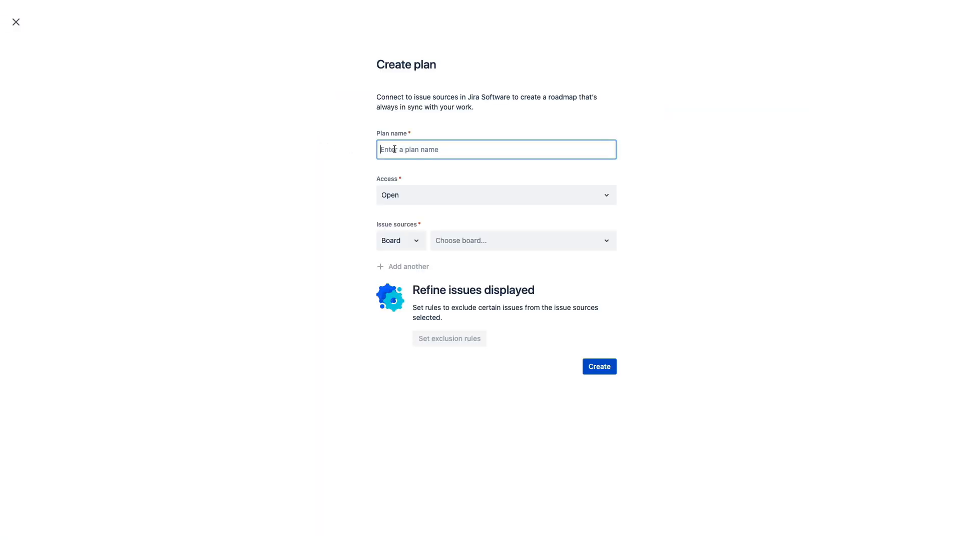
pyautogui.write('Plan 1')
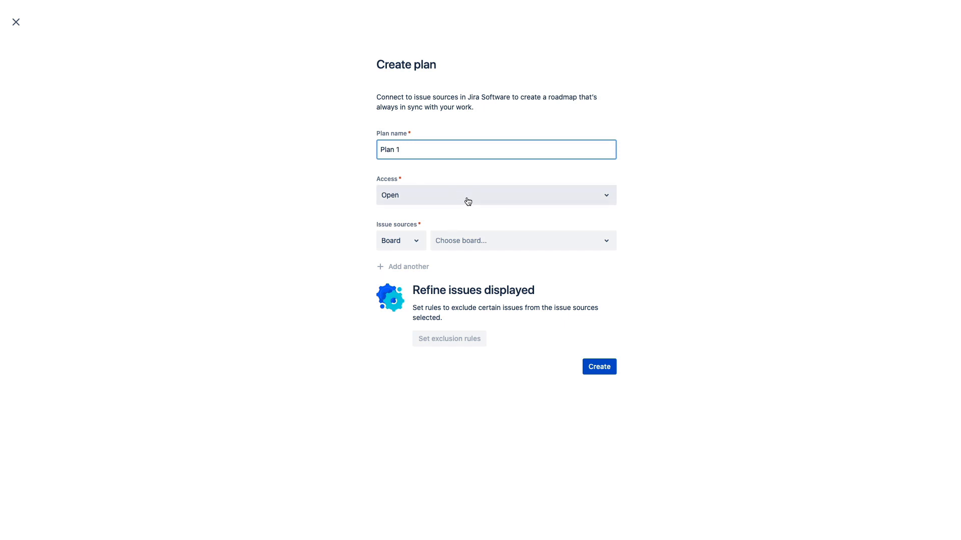
pyautogui.click(481, 243)
pyautogui.click(481, 304)
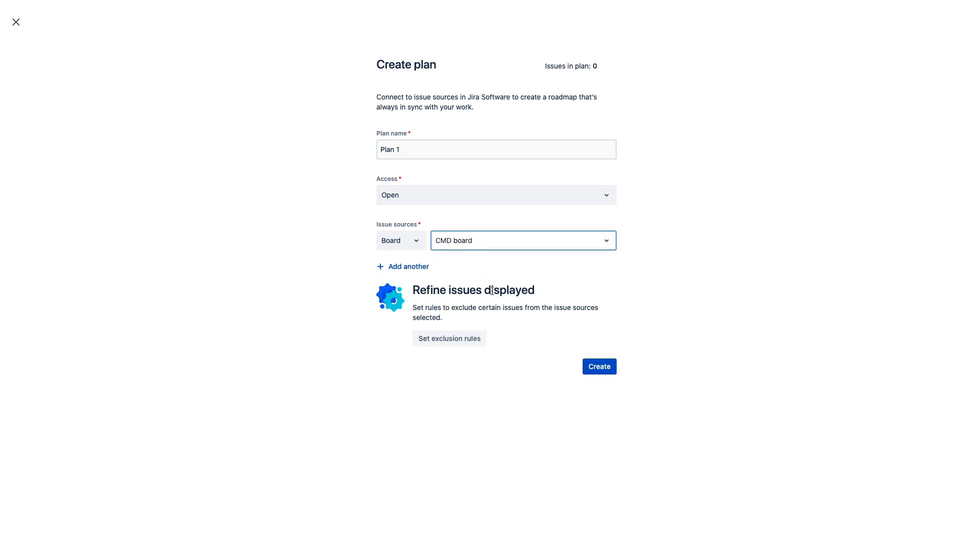
# Add the P1 board and the COMP board as further issue sources for the plan.
pyautogui.click(434, 268)
pyautogui.click(493, 269)
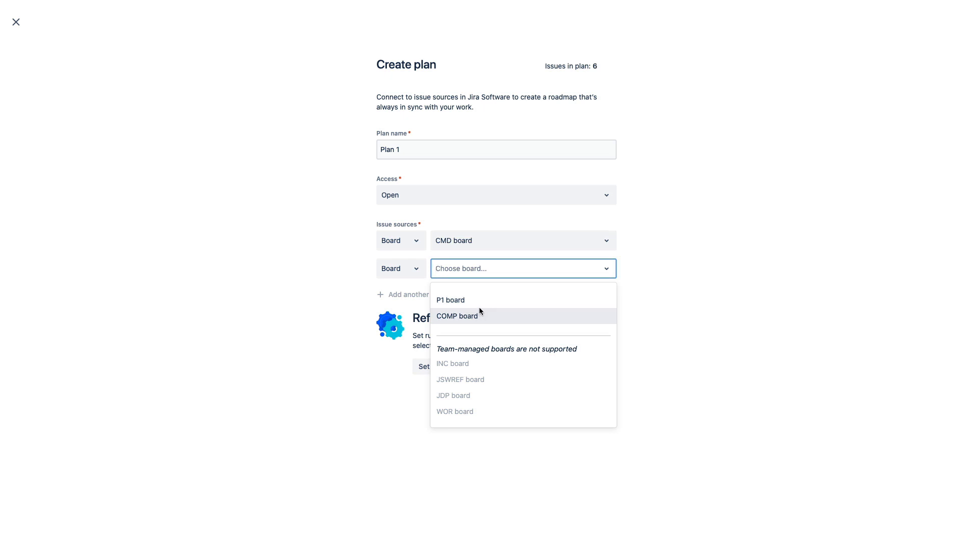
pyautogui.click(475, 300)
pyautogui.click(400, 295)
pyautogui.click(485, 300)
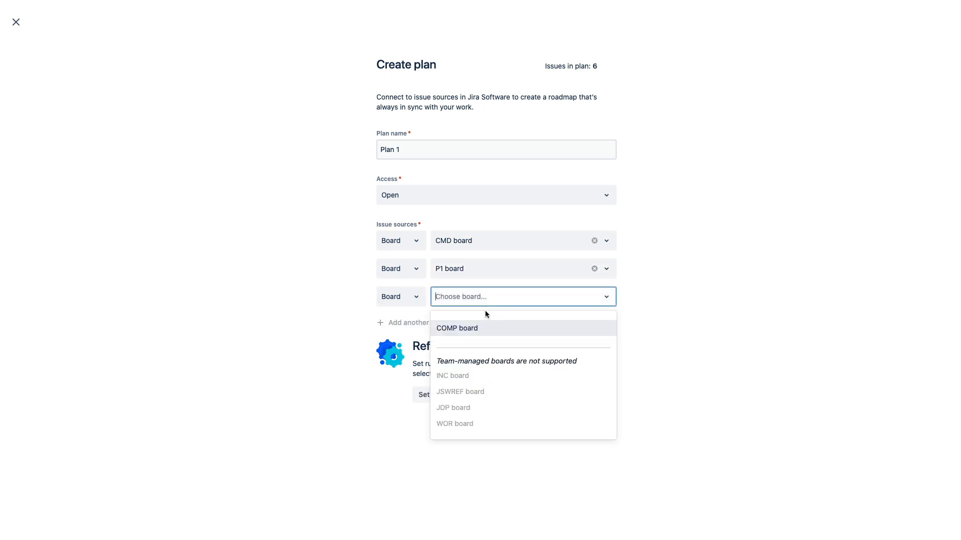
pyautogui.click(480, 328)
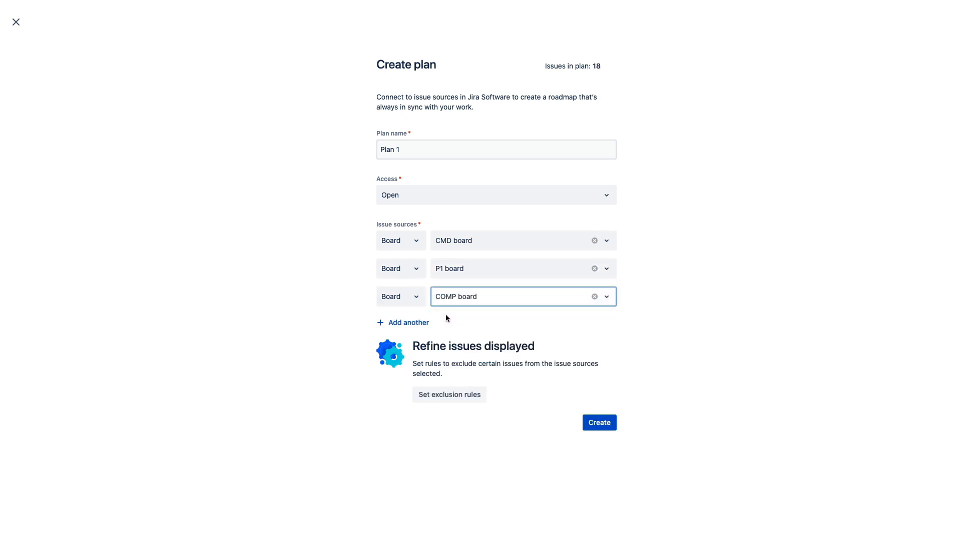
# Keep Board as the source type for the third issue source and create the plan.
pyautogui.click(421, 300)
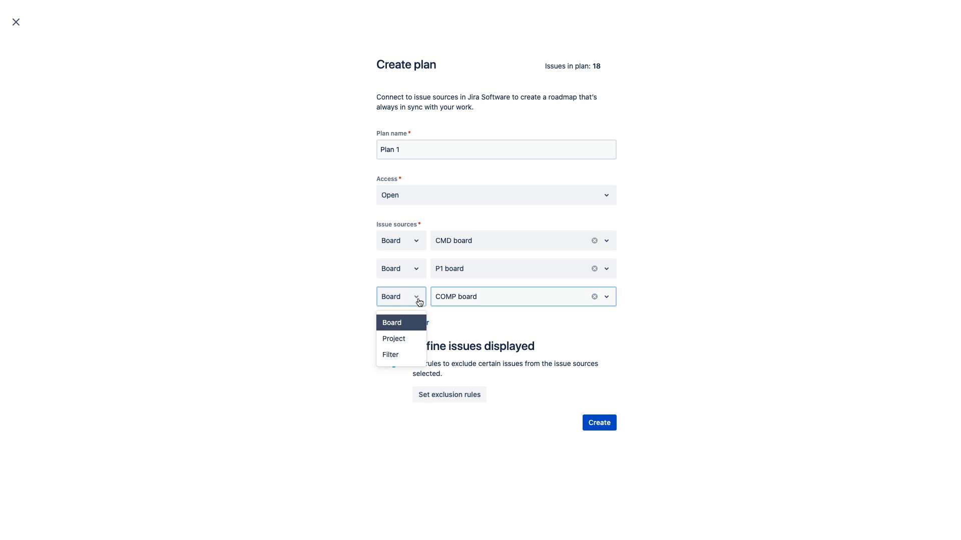
pyautogui.click(395, 328)
pyautogui.click(588, 424)
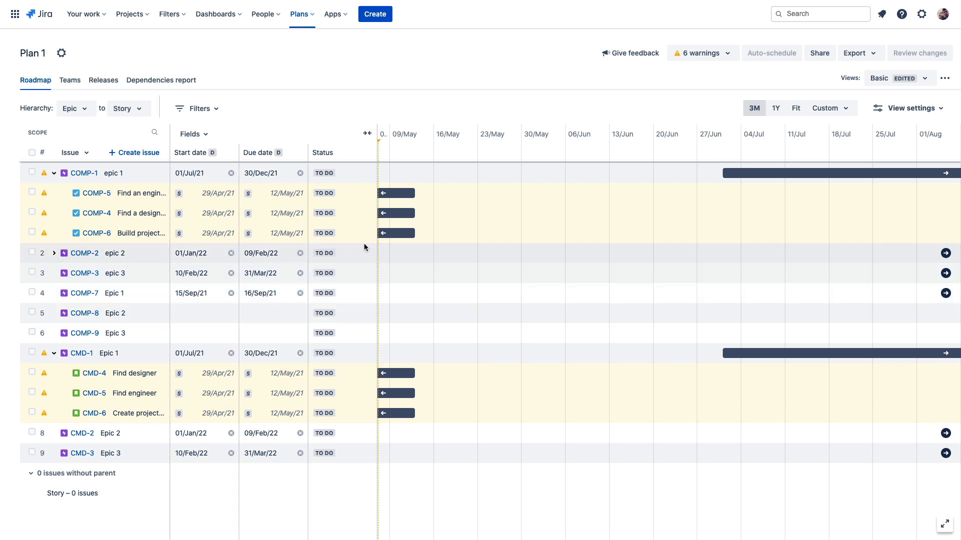
# Add a "Blocks" dependency from COMP-6 to CMD-5 Find engineer on the plan's roadmap, and close the dependency details.
pyautogui.moveTo(421, 234)
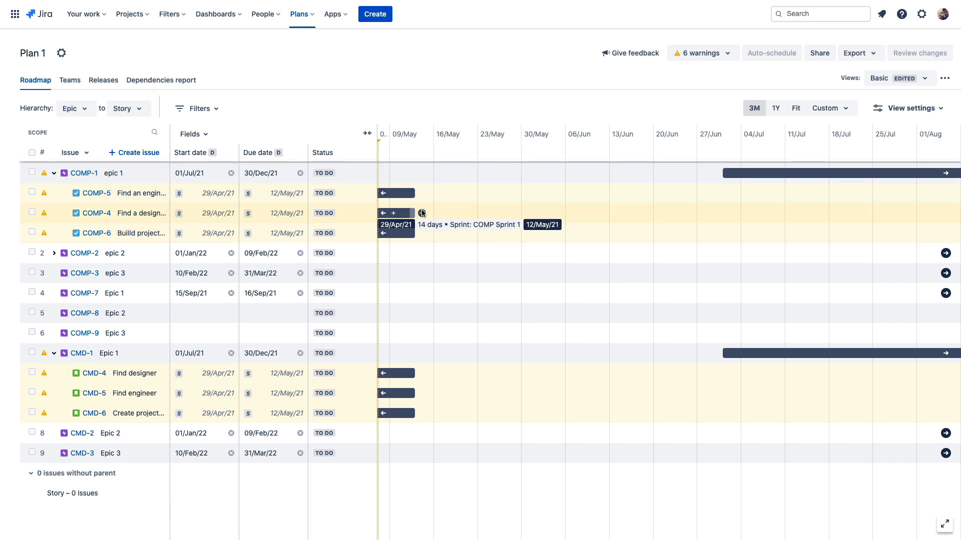
pyautogui.click(422, 234)
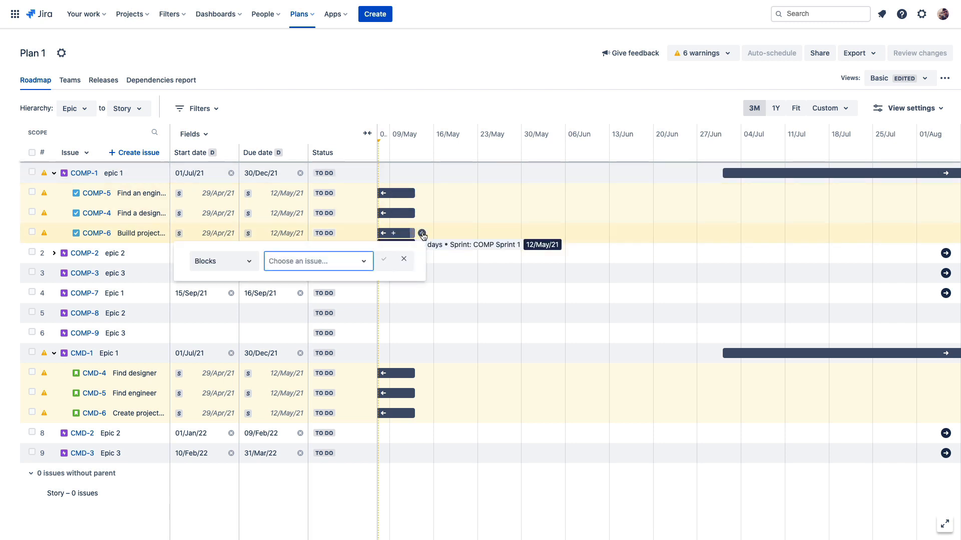
pyautogui.click(364, 262)
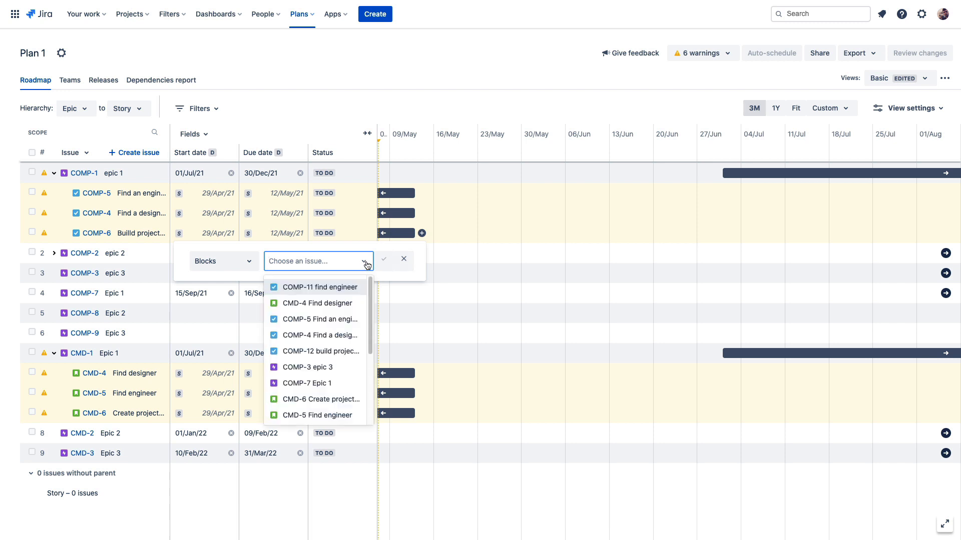
pyautogui.click(332, 415)
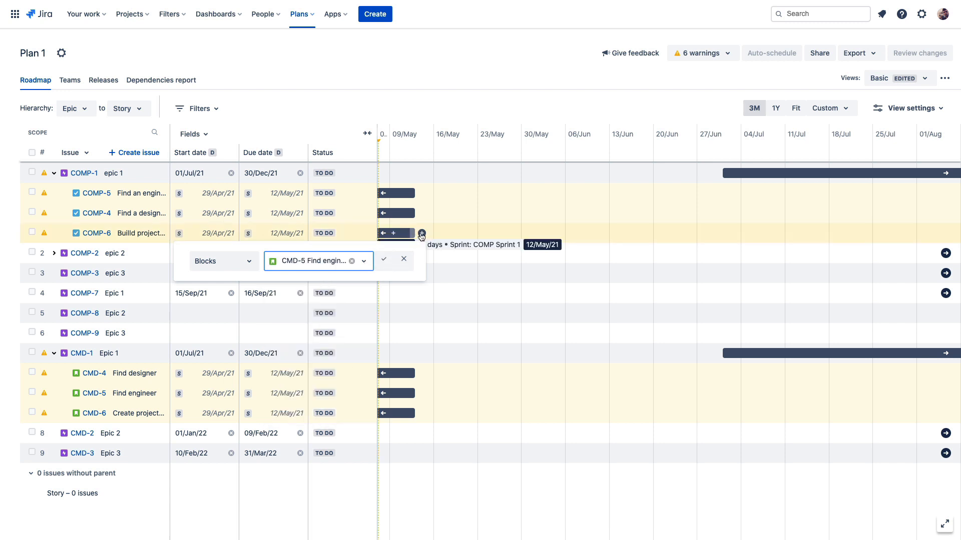
pyautogui.click(384, 262)
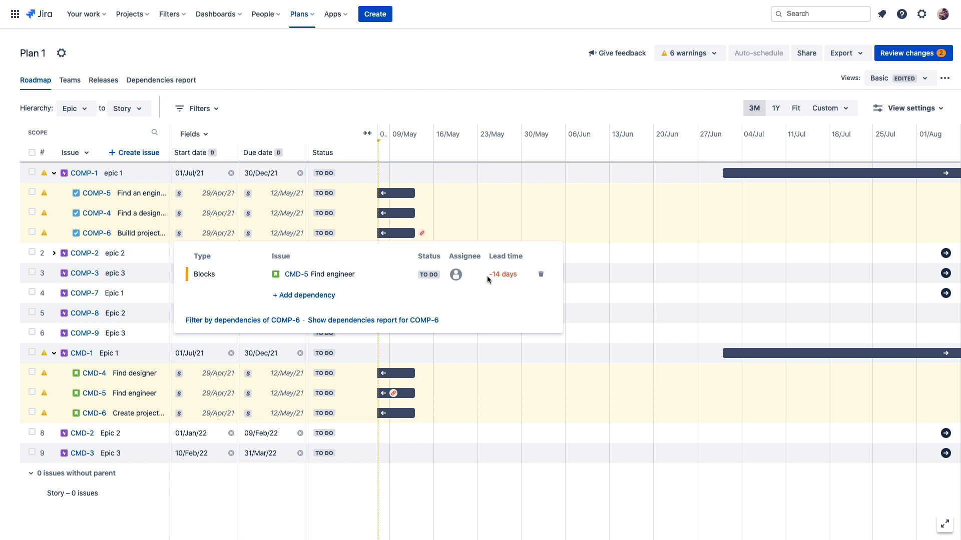
pyautogui.click(401, 77)
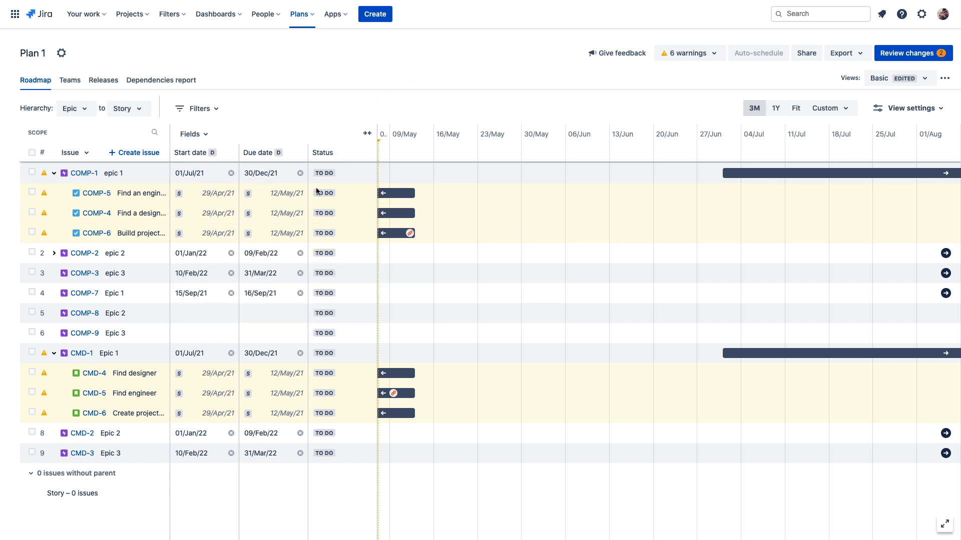
# Inspect the due-date calendars of COMP-6, COMP-4 and COMP-5 and the issue types offered for creation in the plan.
pyautogui.click(283, 233)
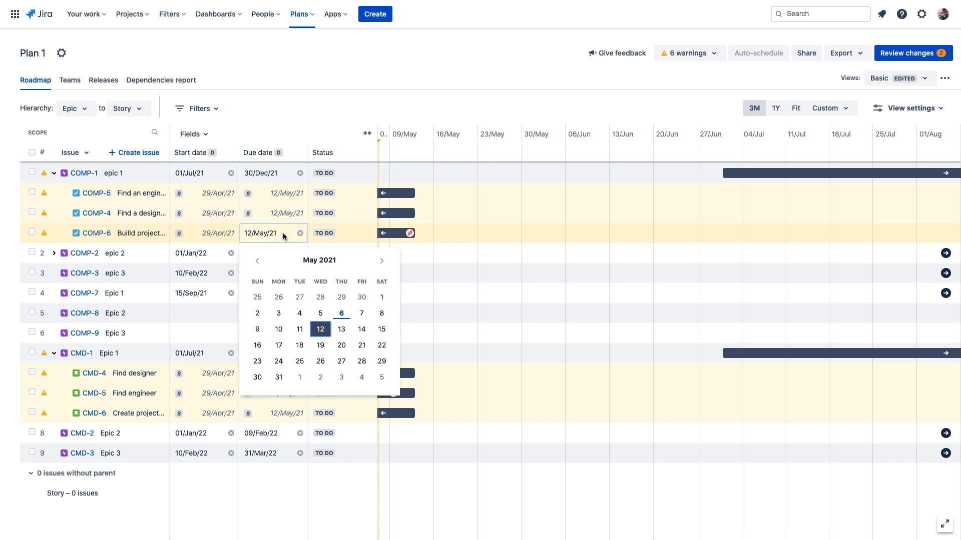
pyautogui.click(285, 212)
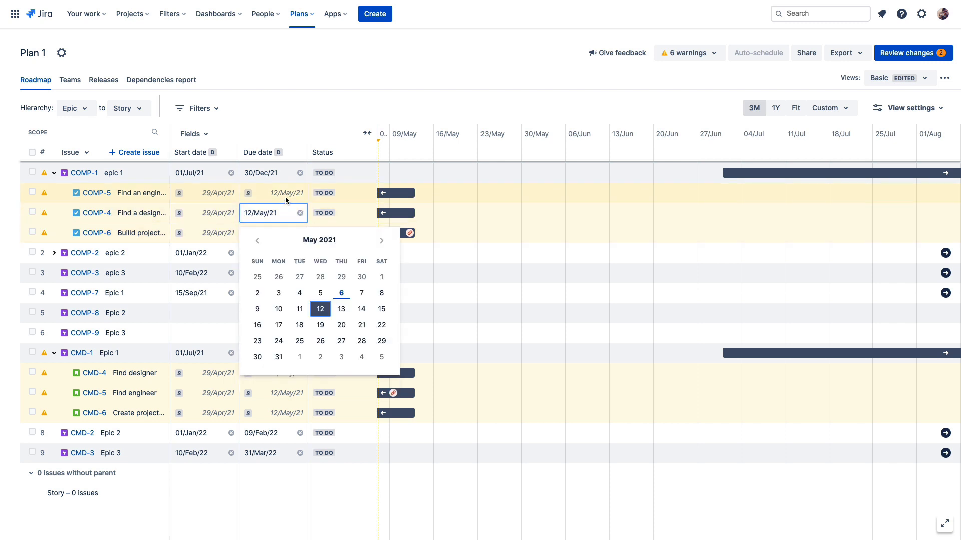
pyautogui.click(286, 196)
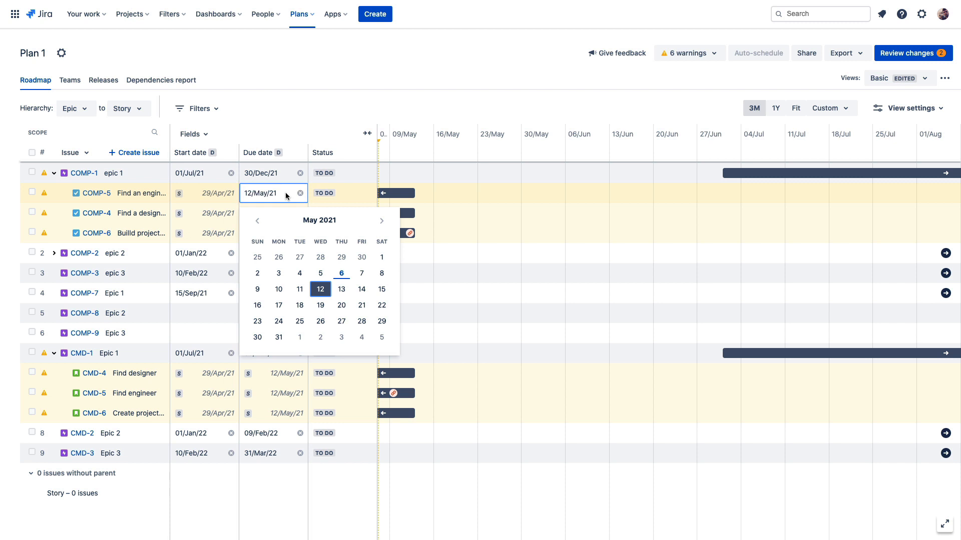
pyautogui.click(503, 58)
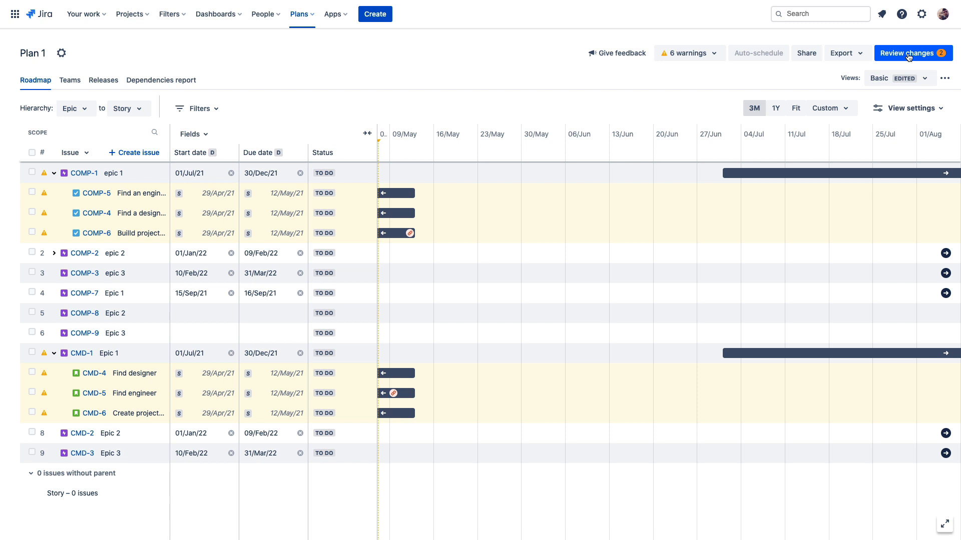
pyautogui.click(131, 153)
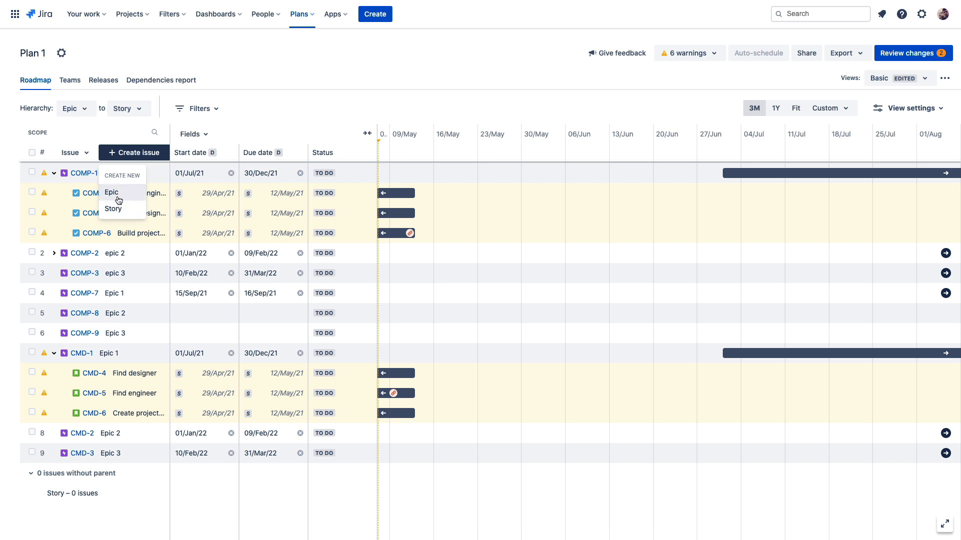
pyautogui.click(133, 135)
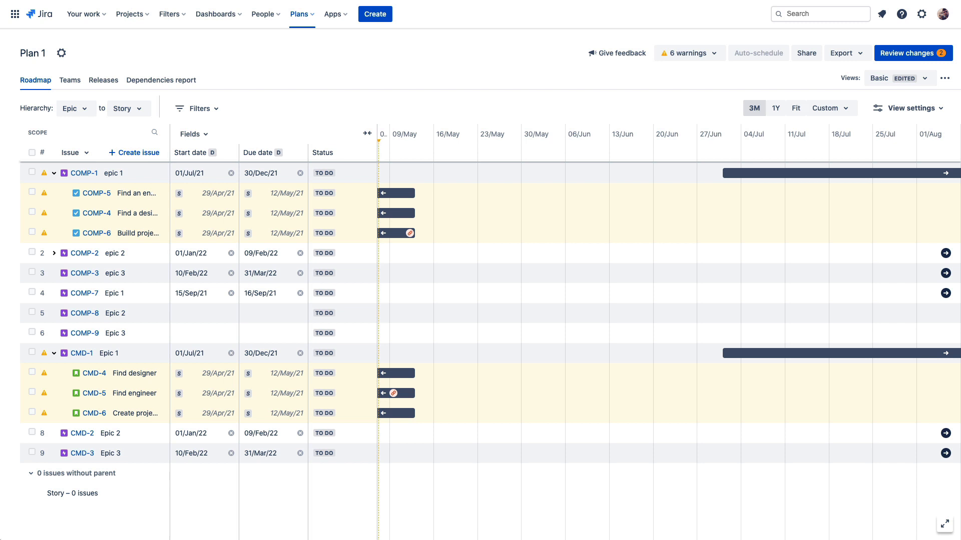
# Open the CMD Project Poster from the project pages of Company Managed Demo (CMD).
pyautogui.click(147, 18)
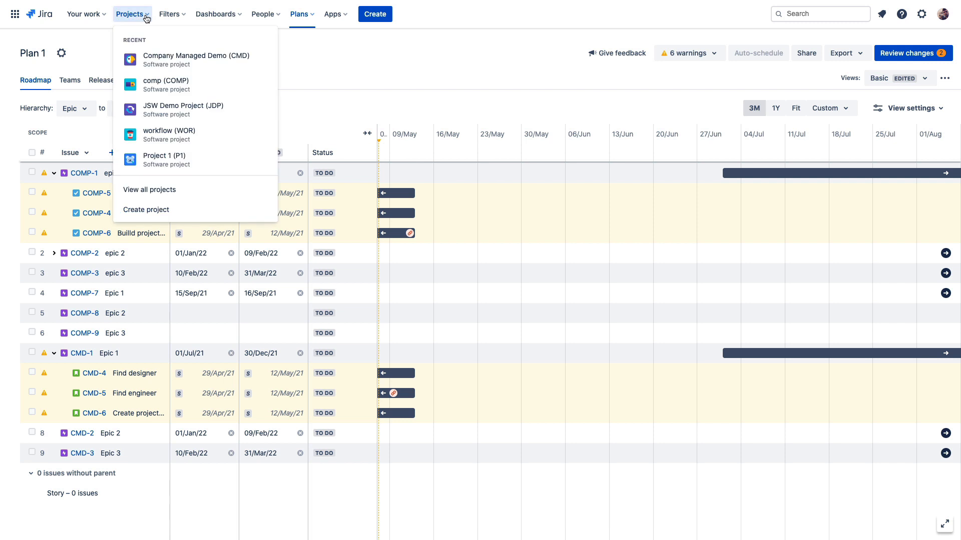
pyautogui.click(166, 58)
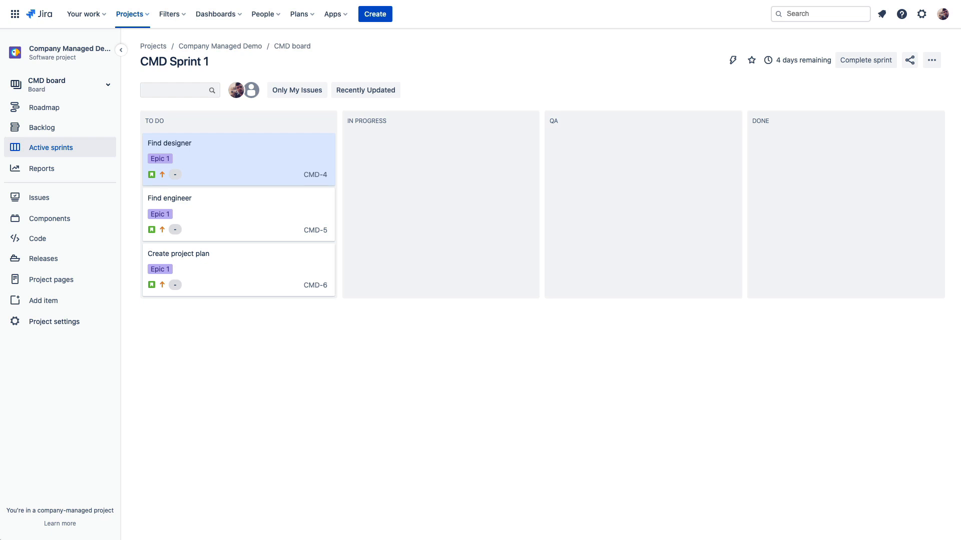
pyautogui.click(52, 279)
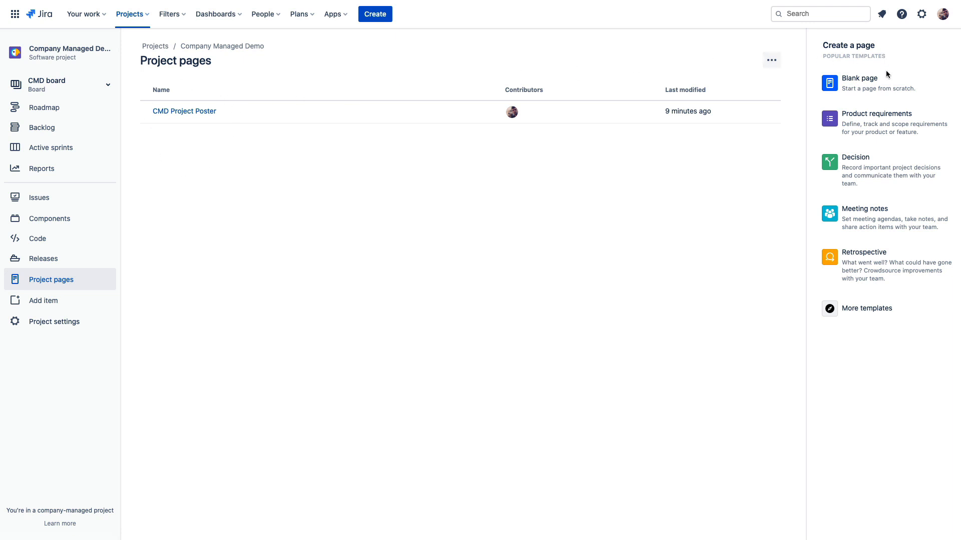
pyautogui.moveTo(871, 169)
pyautogui.click(202, 115)
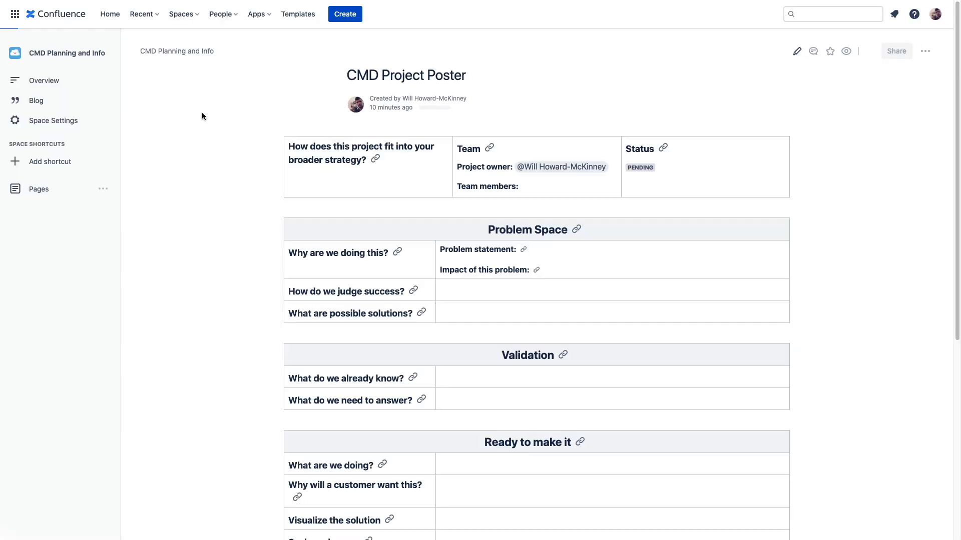
# Create a story in the Company Managed Demo project from the poster's "Create wireframes" action item.
pyautogui.scroll(-6, 245, 232)
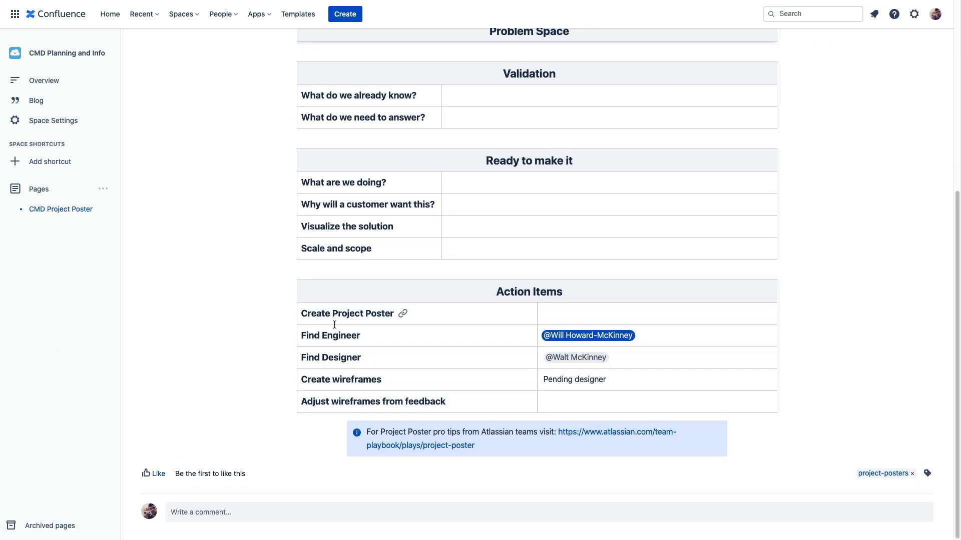
pyautogui.moveTo(381, 380); pyautogui.dragTo(303, 380)
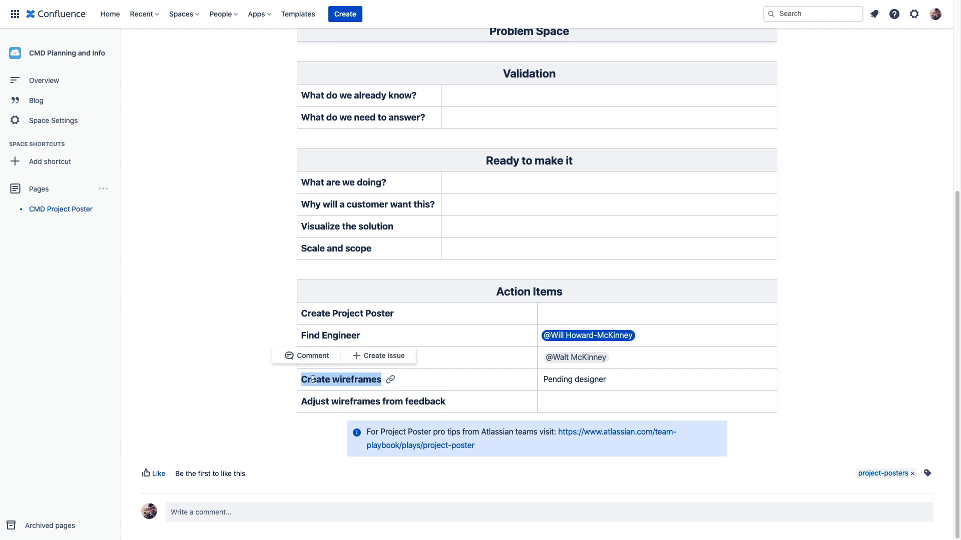
pyautogui.click(380, 356)
pyautogui.click(395, 440)
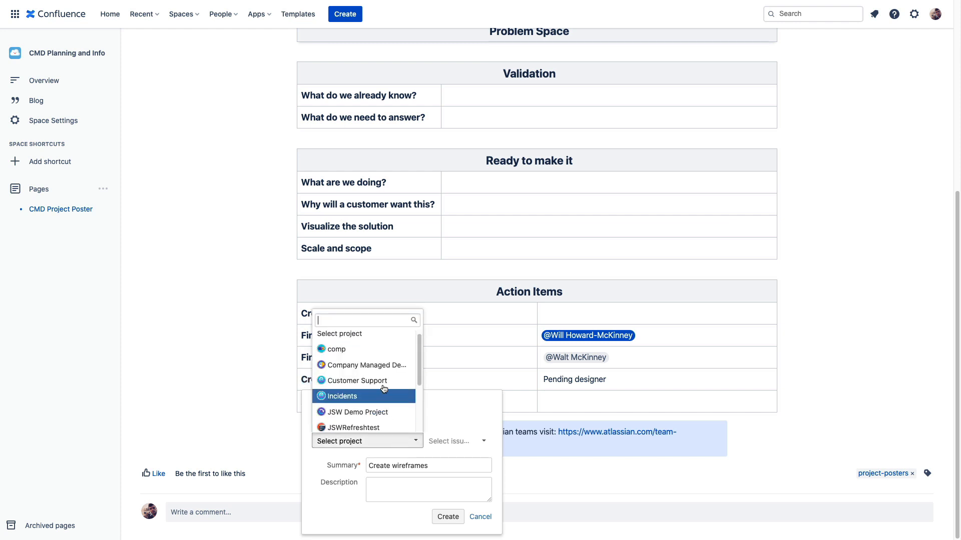
pyautogui.click(373, 365)
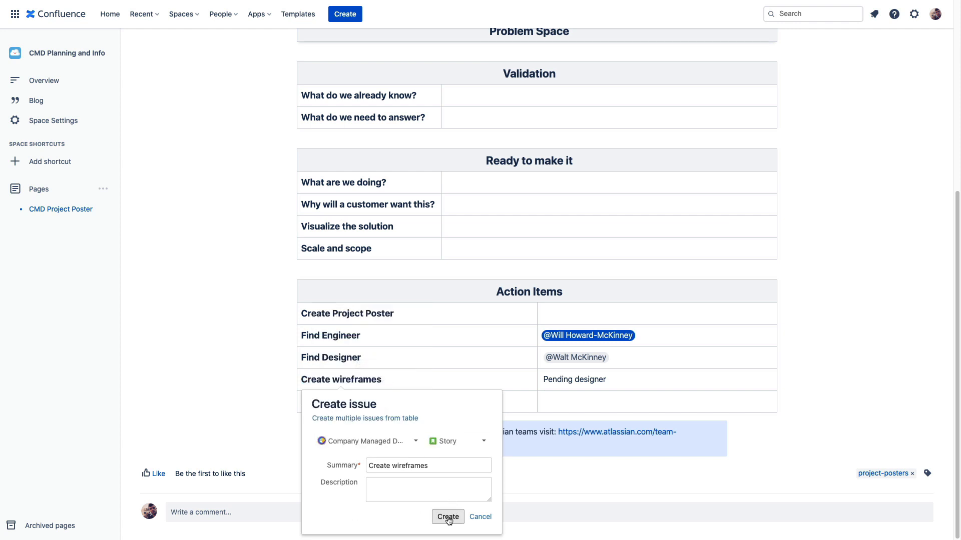
pyautogui.click(448, 518)
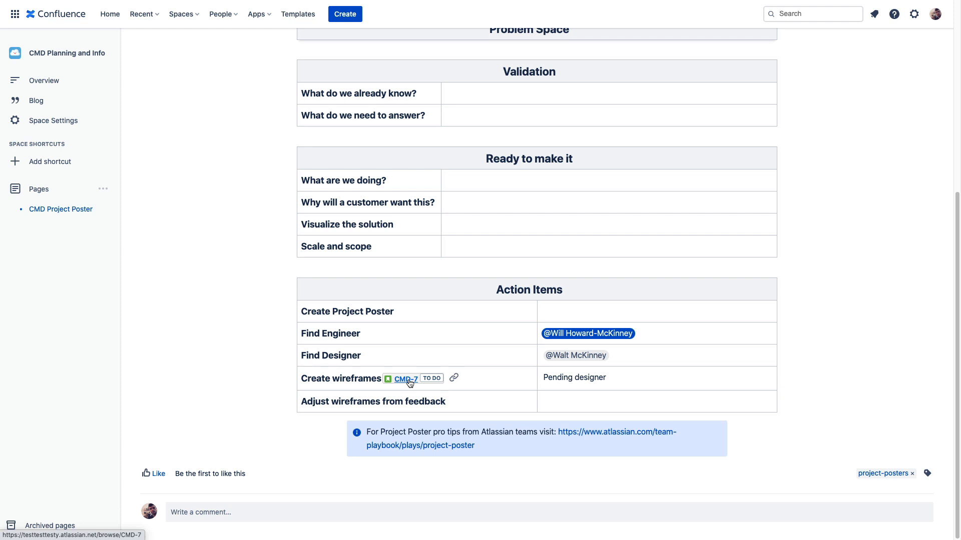
# Open the story linked beside "Create wireframes" in Jira, and go to the project's backlog.
pyautogui.click(409, 380)
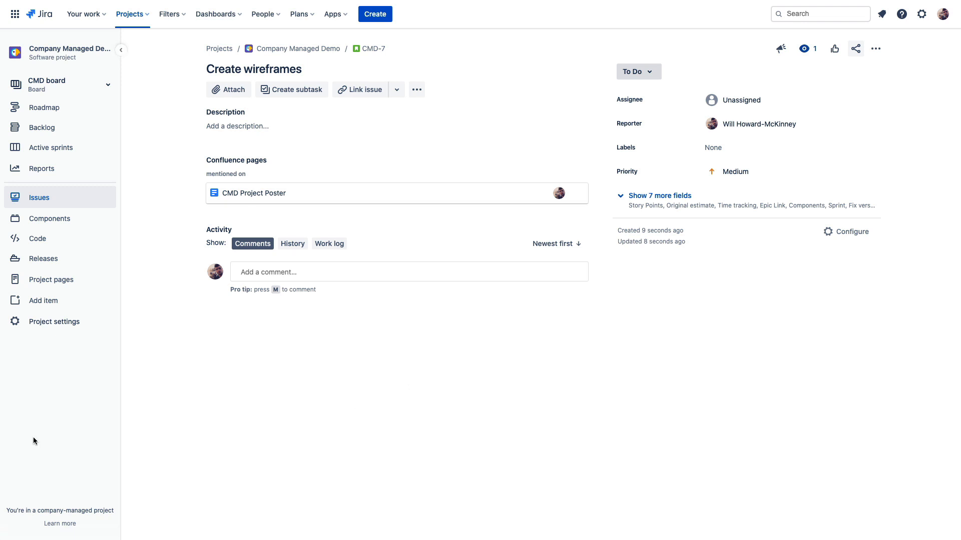
pyautogui.click(45, 132)
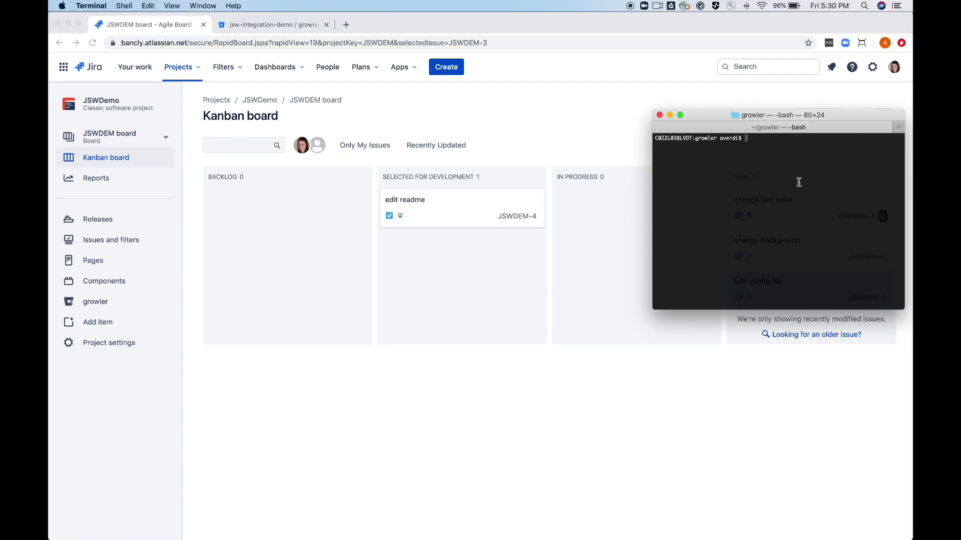
# In the Terminal, stage all changes in the growler repository and commit them with the message "JSWDEM-4 #done".
pyautogui.write('git add .')
pyautogui.press('Return')
pyautogui.write('git comm')
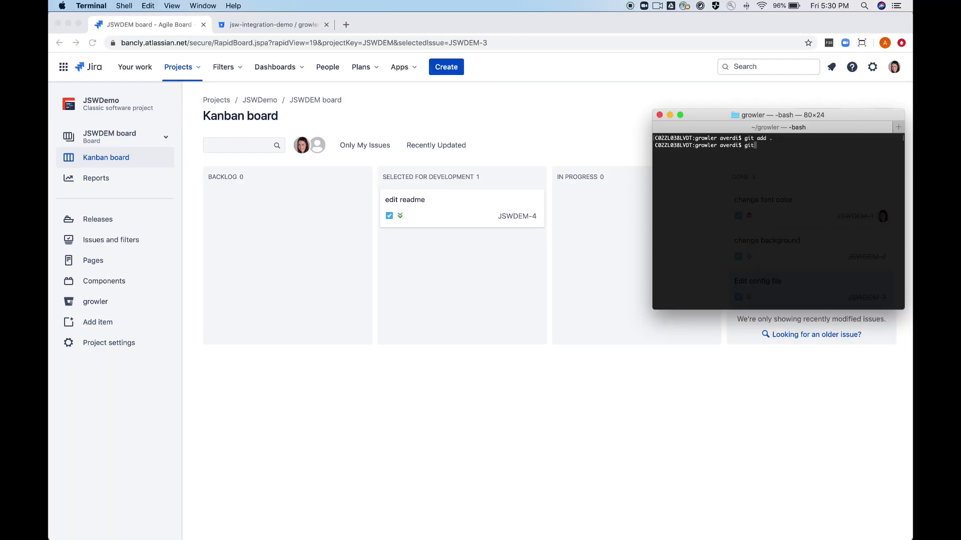
pyautogui.write('it -m "JSWDEM-4 #done"')
pyautogui.press('Return')
# Push the read branch to origin.
pyautogui.write('git push ')
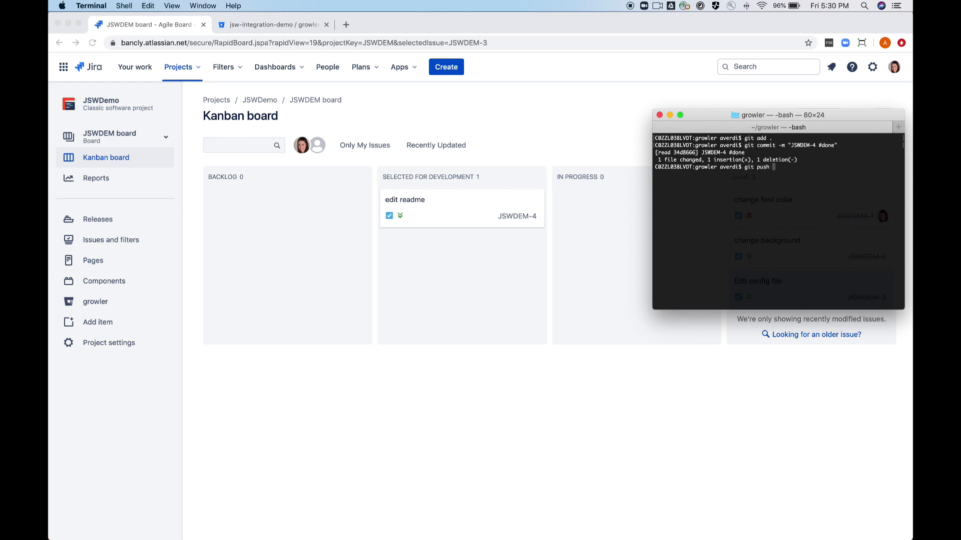
pyautogui.write('origin read')
pyautogui.press('Return')
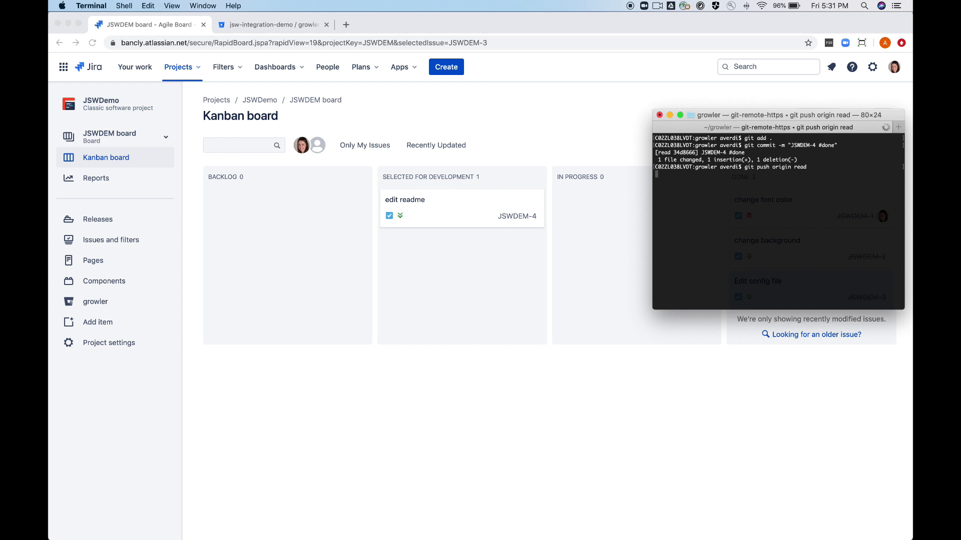
# Switch back to the Jira Kanban board and open the commit linked to the "edit readme" issue.
pyautogui.click(523, 257)
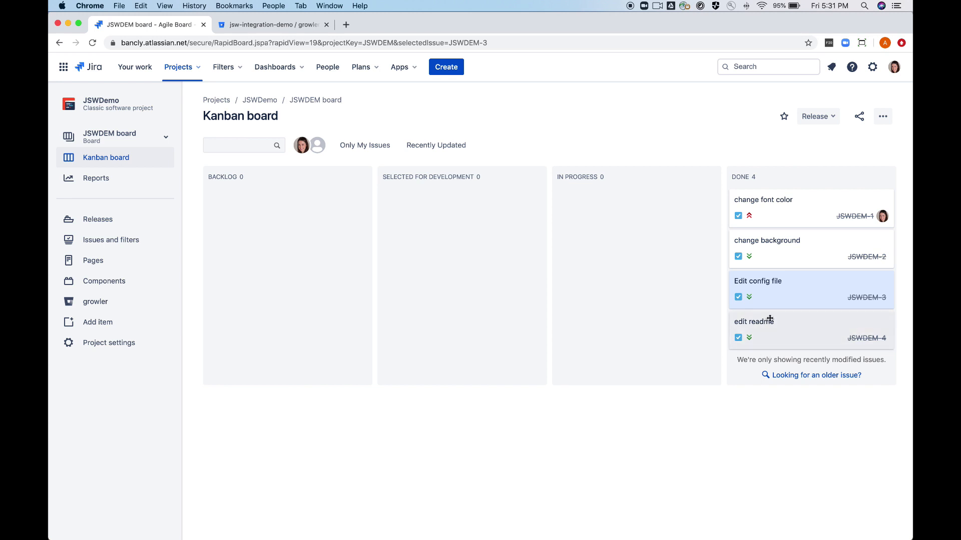
pyautogui.click(814, 325)
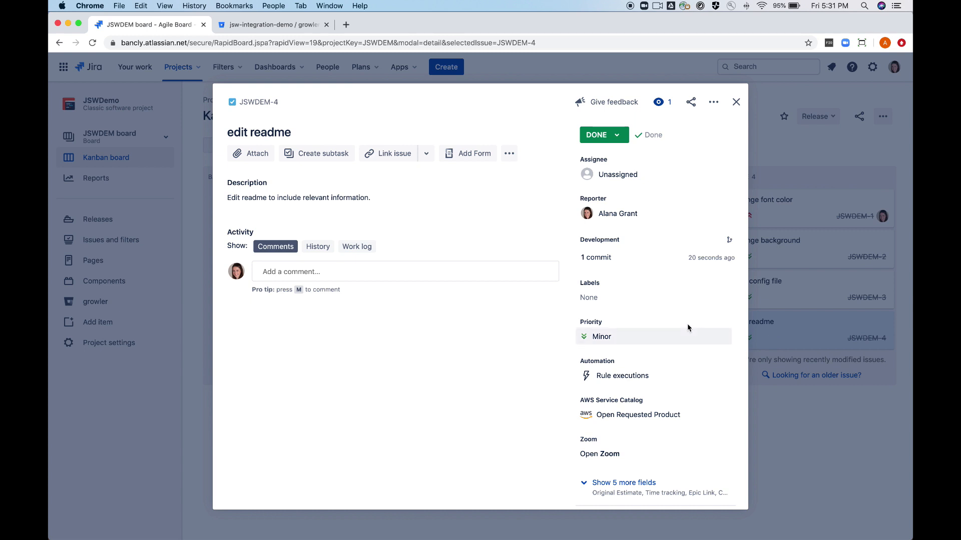
pyautogui.click(610, 256)
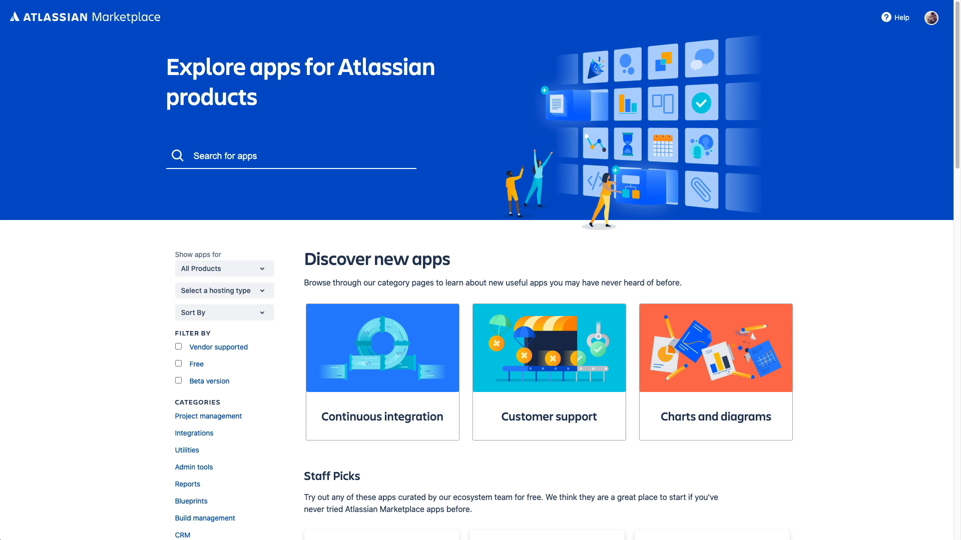
# Examine the Atlassian Marketplace's product filter options and its staff picks, top-selling and newest app listings.
pyautogui.click(242, 271)
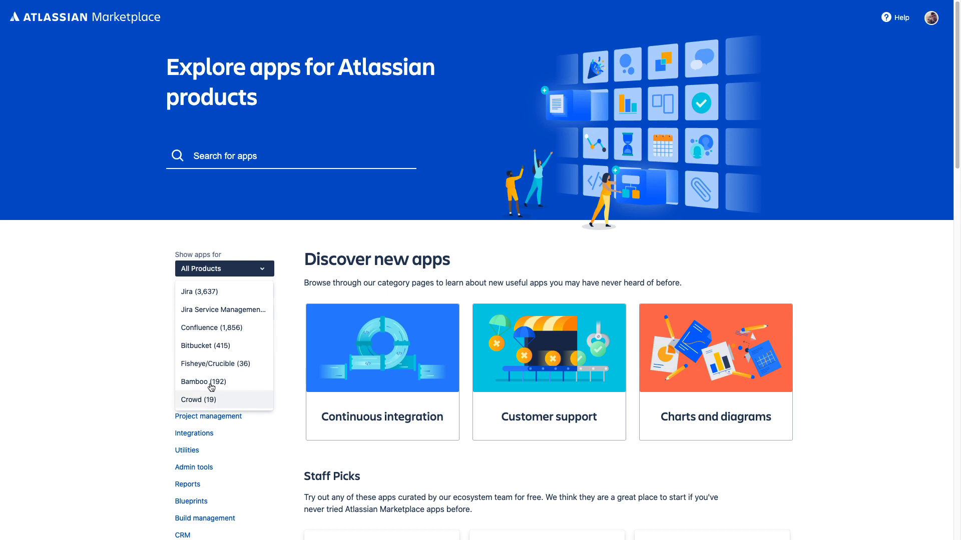
pyautogui.click(151, 282)
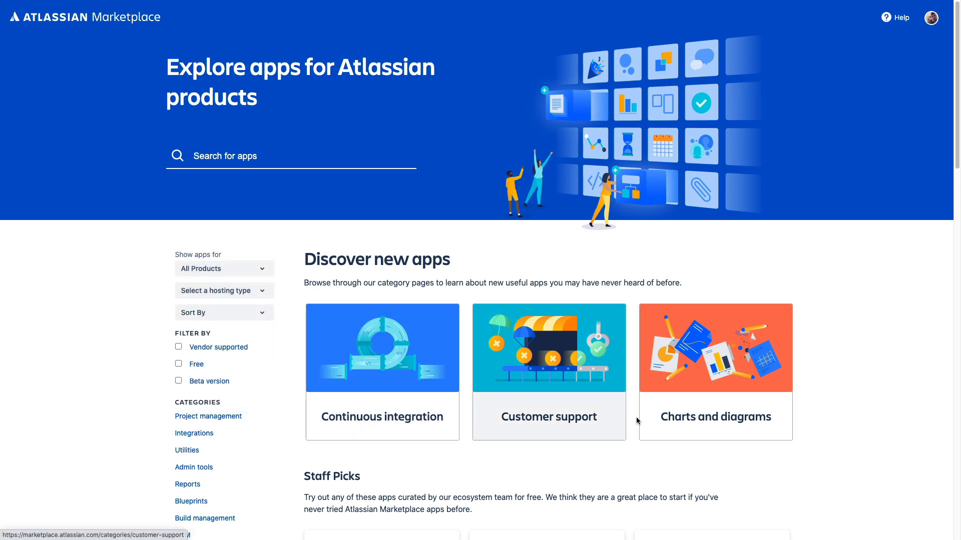
pyautogui.scroll(-3, 686, 423)
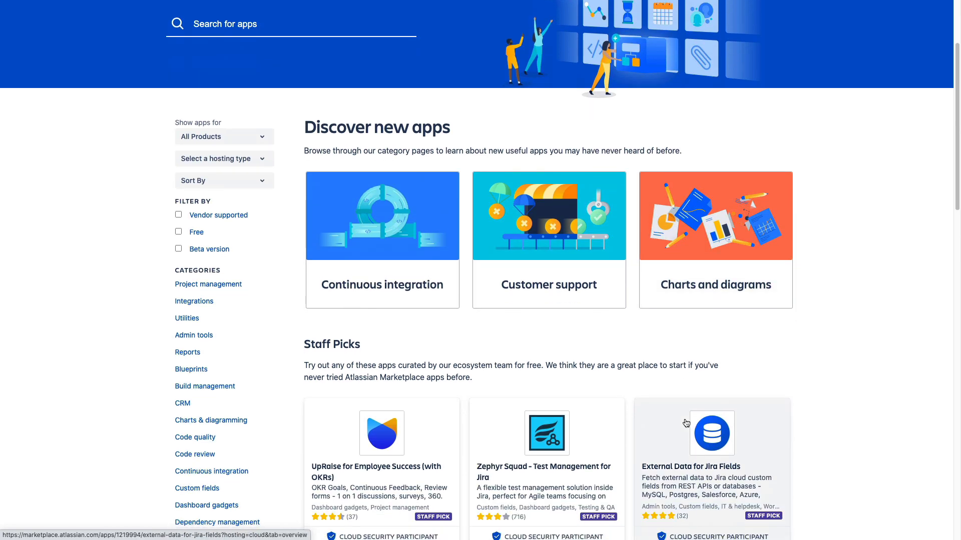
pyautogui.scroll(-2, 686, 424)
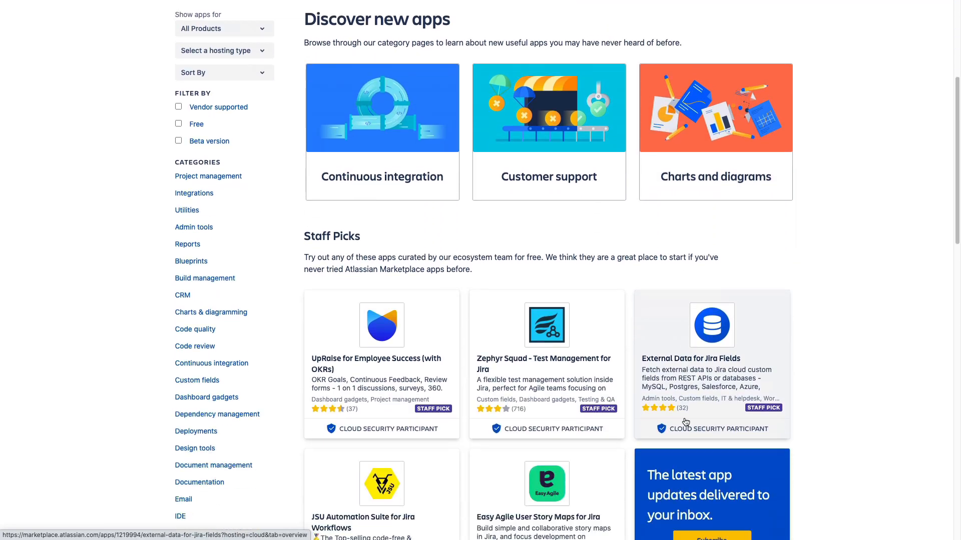
pyautogui.scroll(-3, 686, 423)
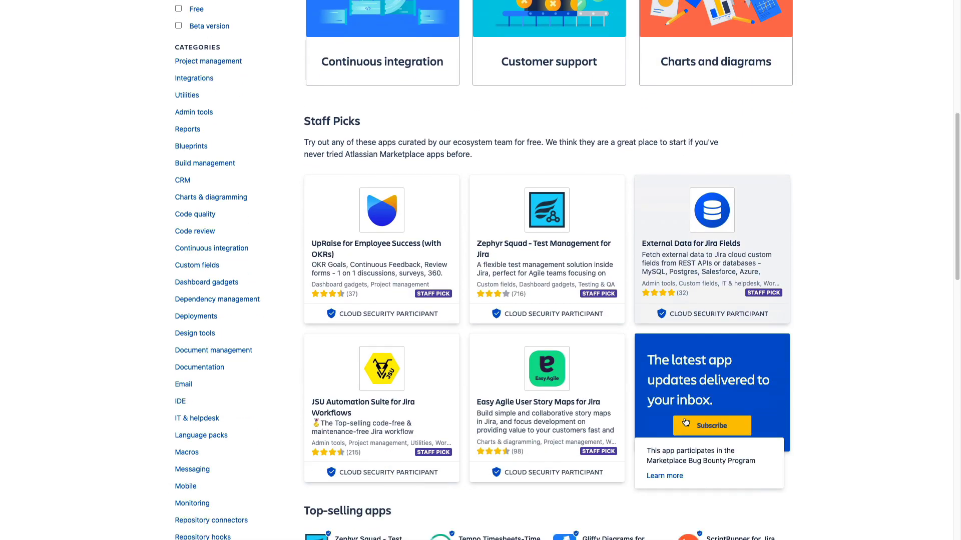
pyautogui.scroll(-3, 686, 423)
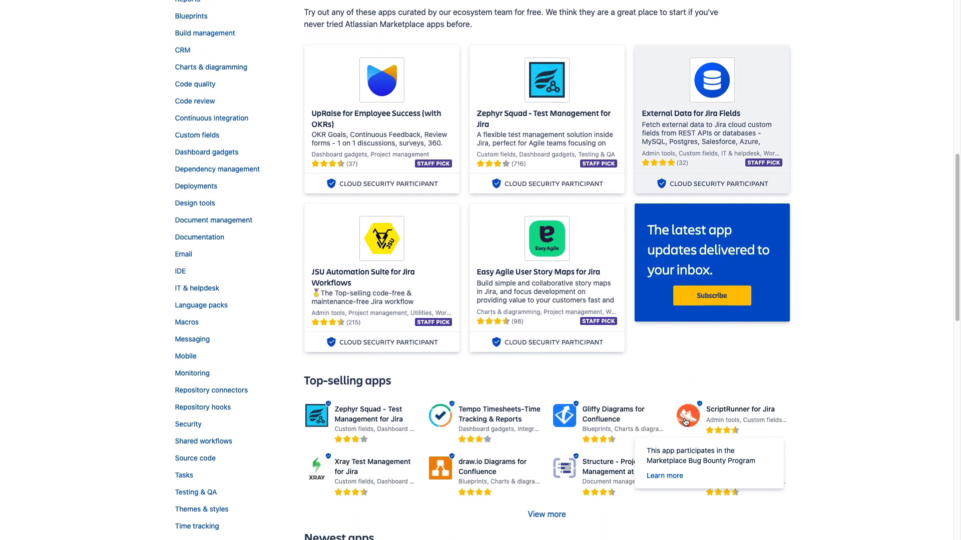
pyautogui.scroll(-3, 686, 423)
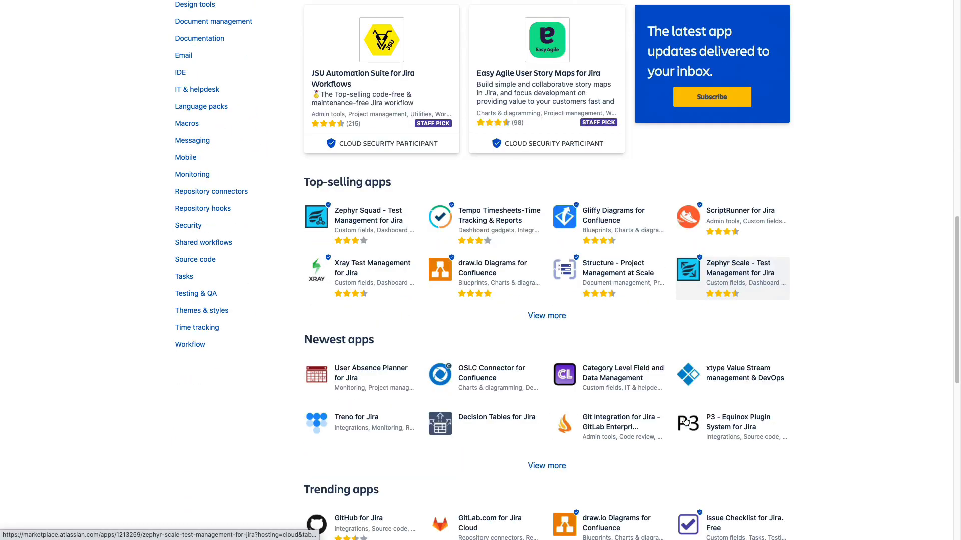